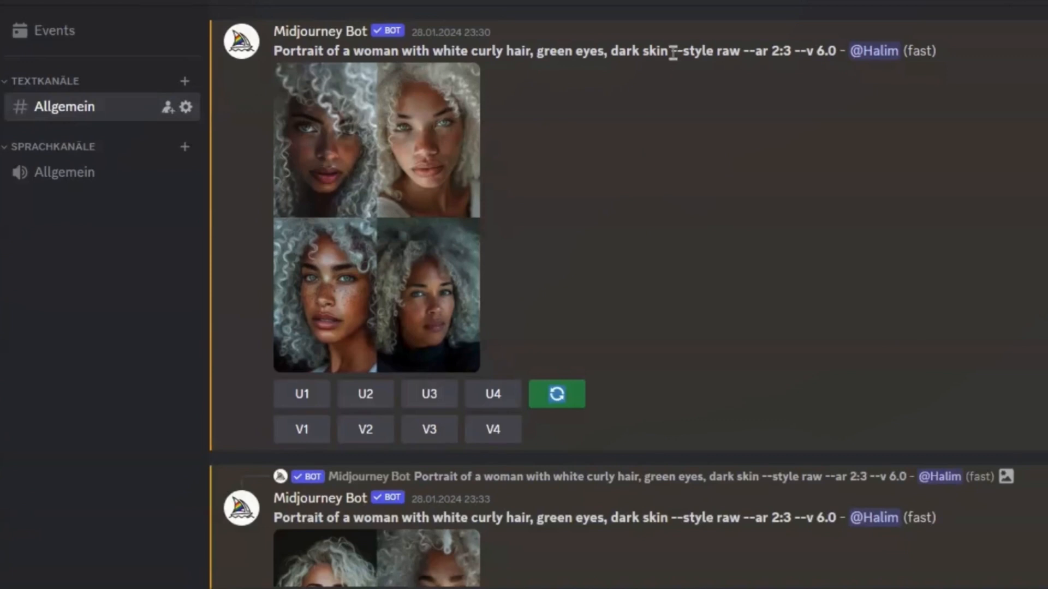
# Highlight the --style raw --ar 2:3 --v 6.0 parameters in the portrait prompt and view the rerolled image grid enlarged.
pyautogui.moveTo(669, 51); pyautogui.dragTo(836, 45)
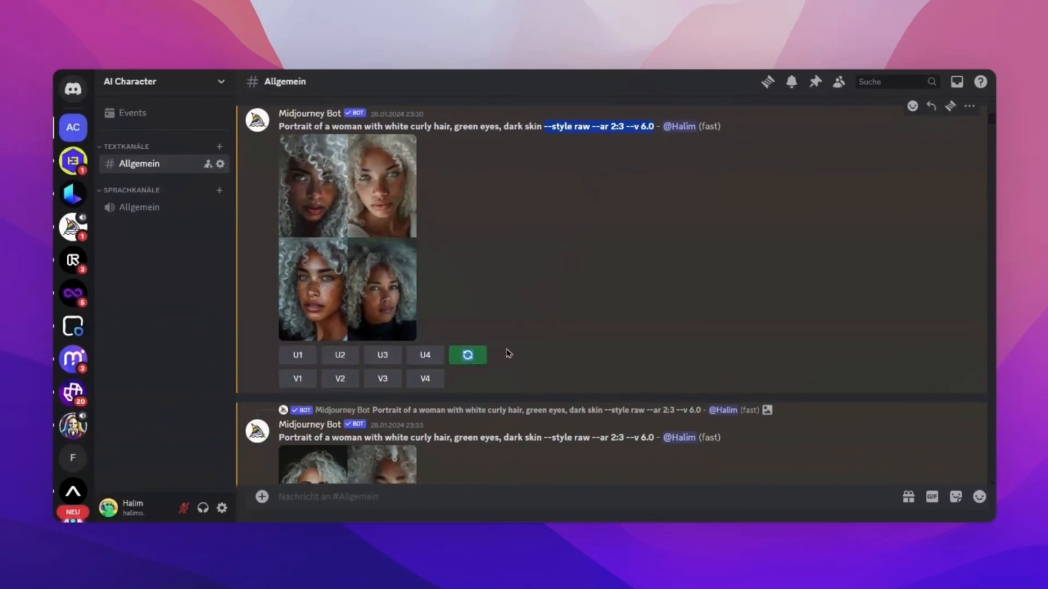
pyautogui.scroll(-5, 491, 316)
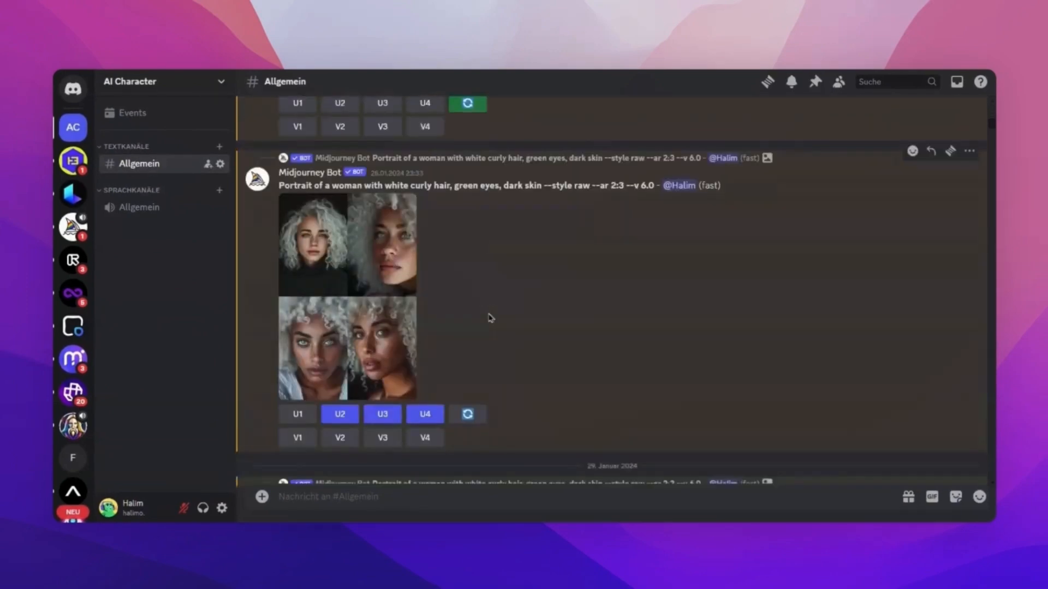
pyautogui.click(369, 338)
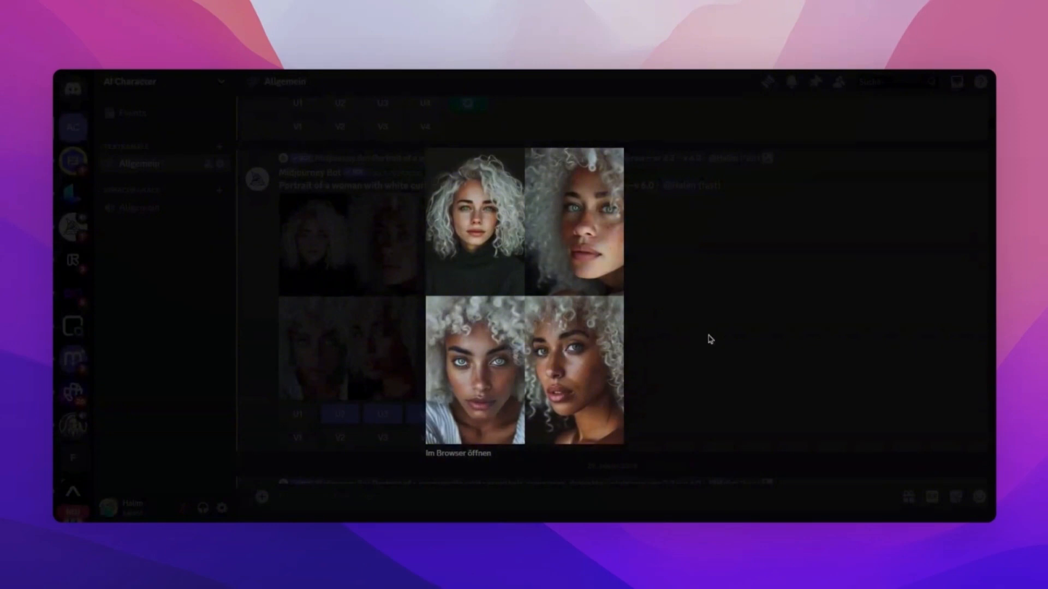
pyautogui.click(709, 339)
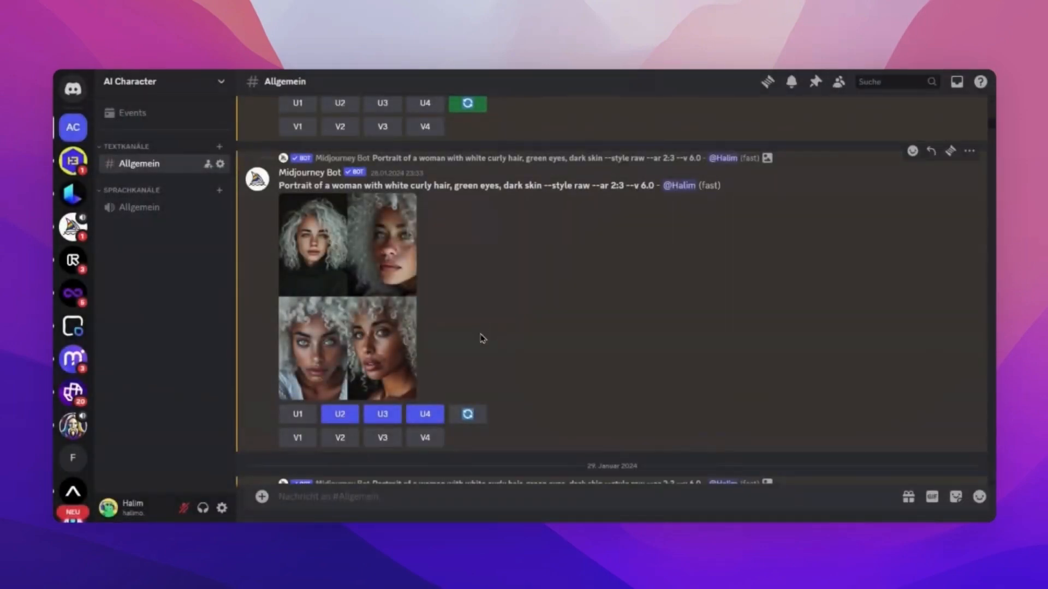
pyautogui.click(406, 322)
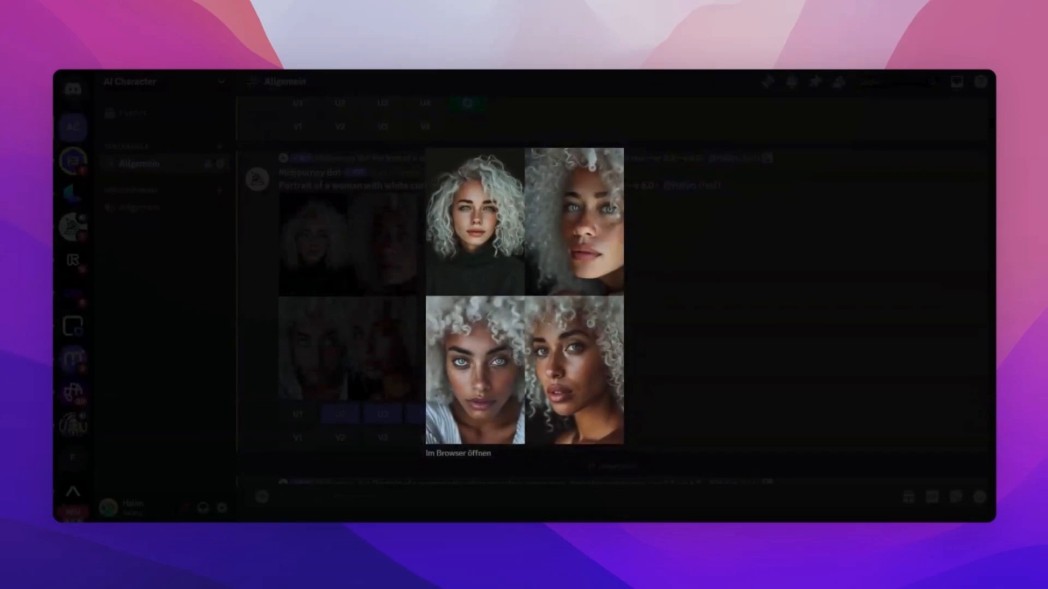
pyautogui.click(667, 286)
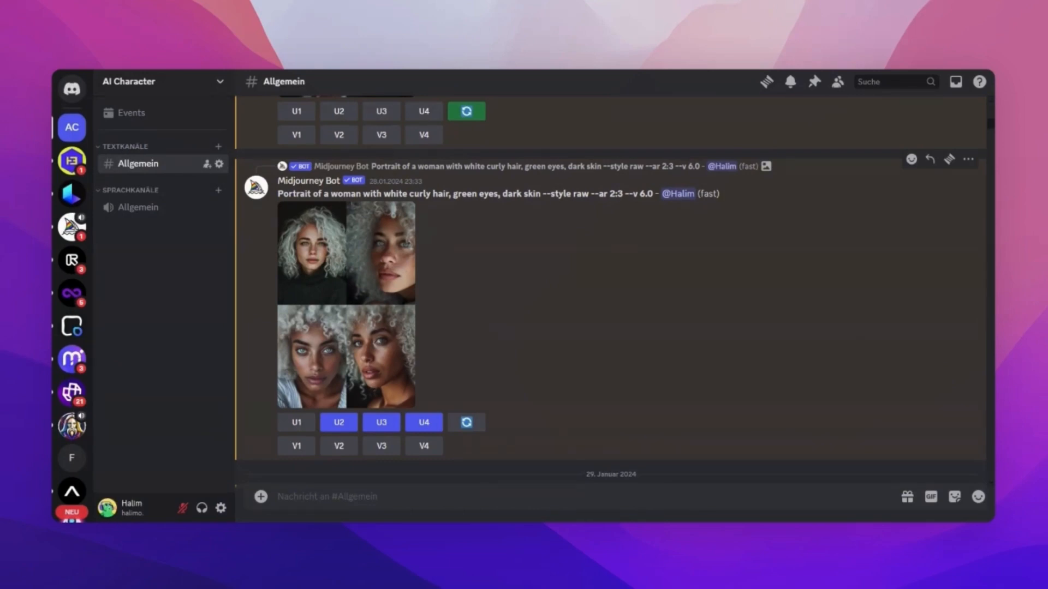
# Look through the upscaled portraits and view the Variations (Subtle) grid of image #4 enlarged.
pyautogui.scroll(-1, 554, 335)
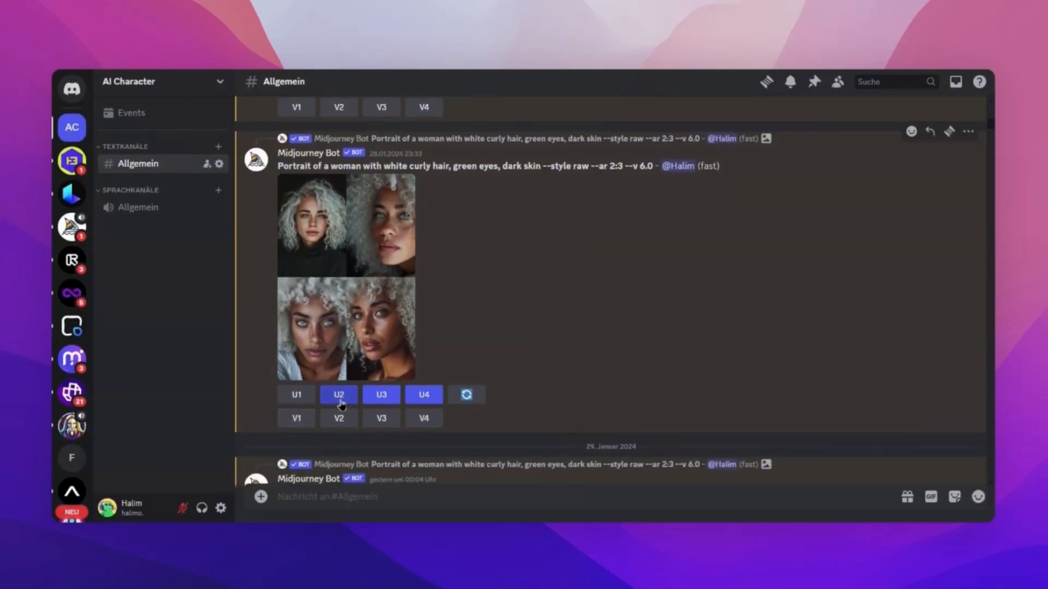
pyautogui.scroll(-6, 462, 376)
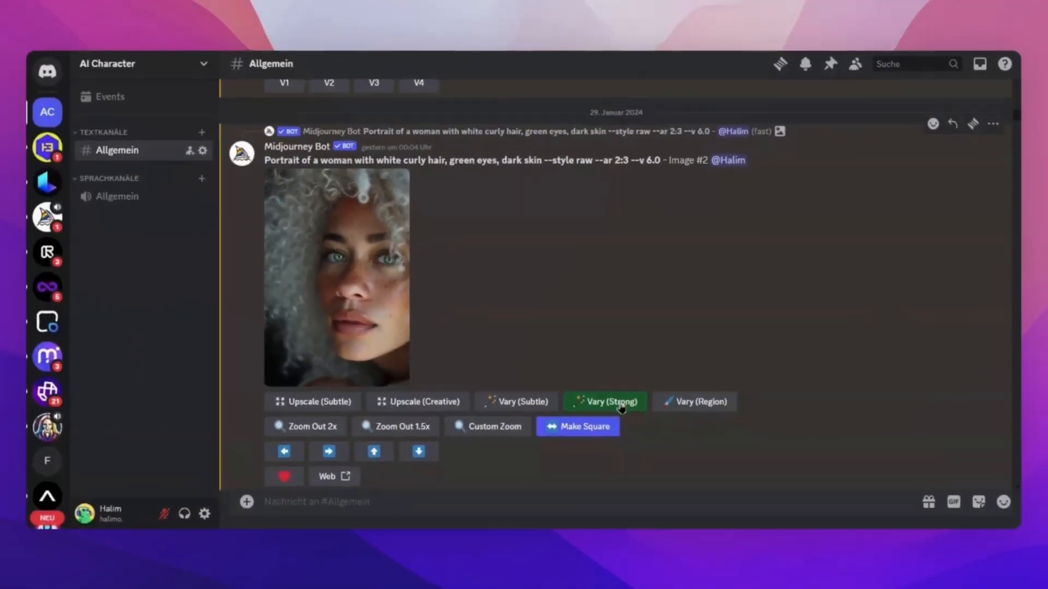
pyautogui.scroll(-15, 557, 434)
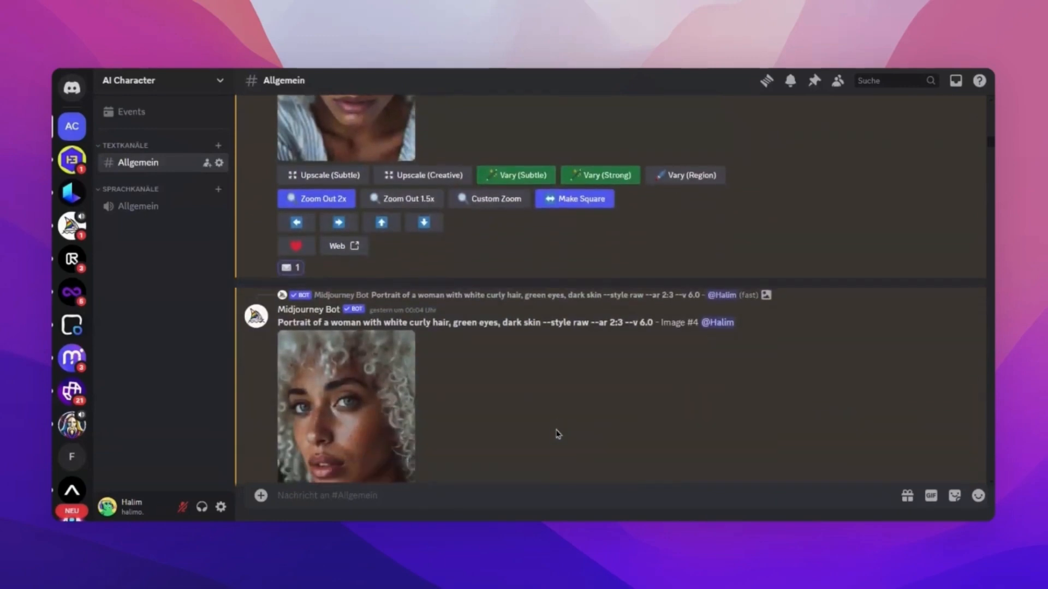
pyautogui.scroll(-10, 555, 433)
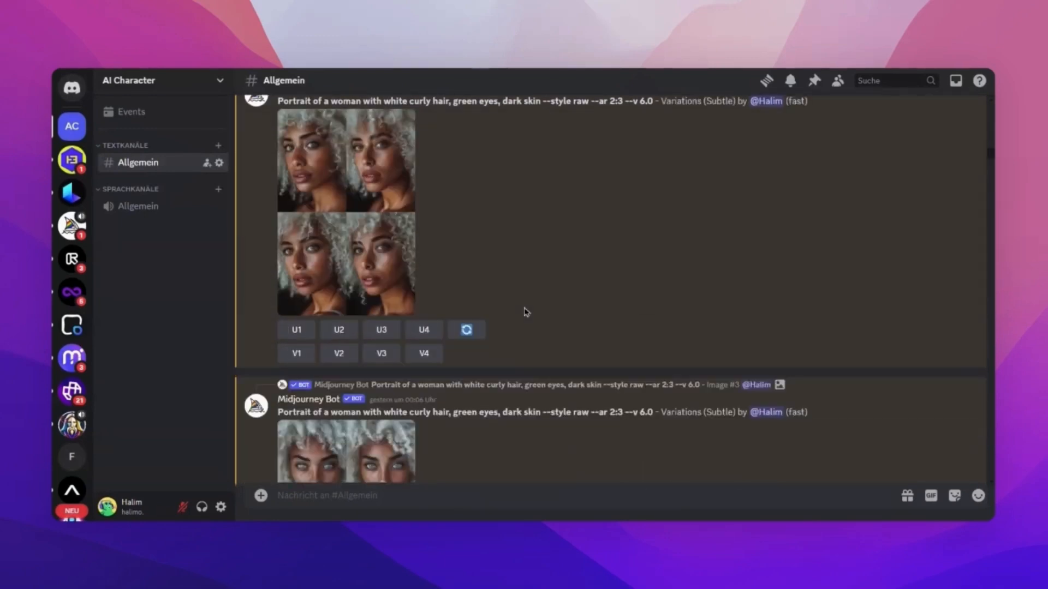
pyautogui.scroll(-5, 523, 248)
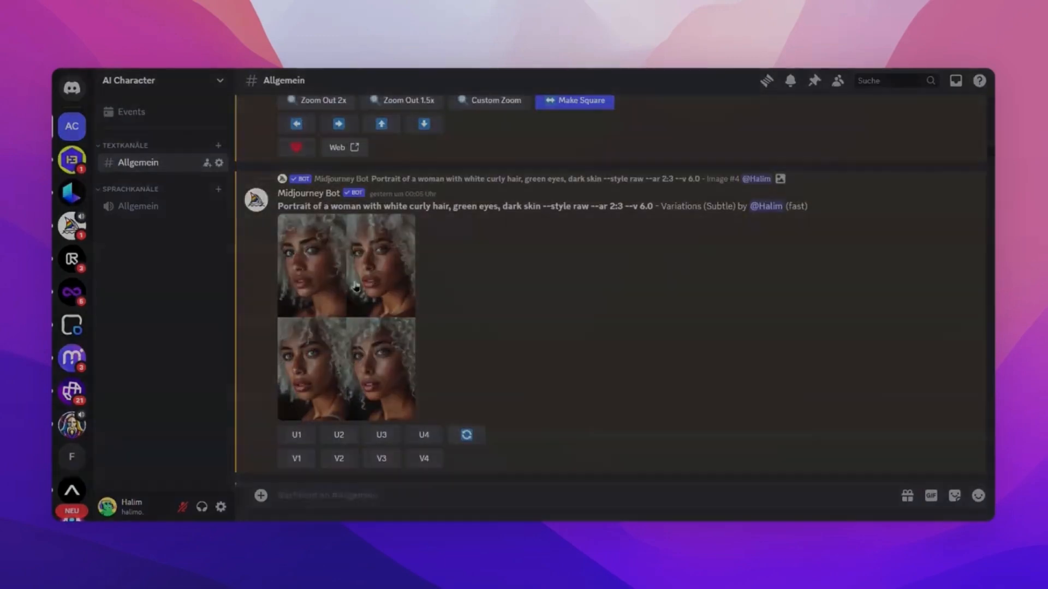
pyautogui.click(356, 287)
pyautogui.click(662, 313)
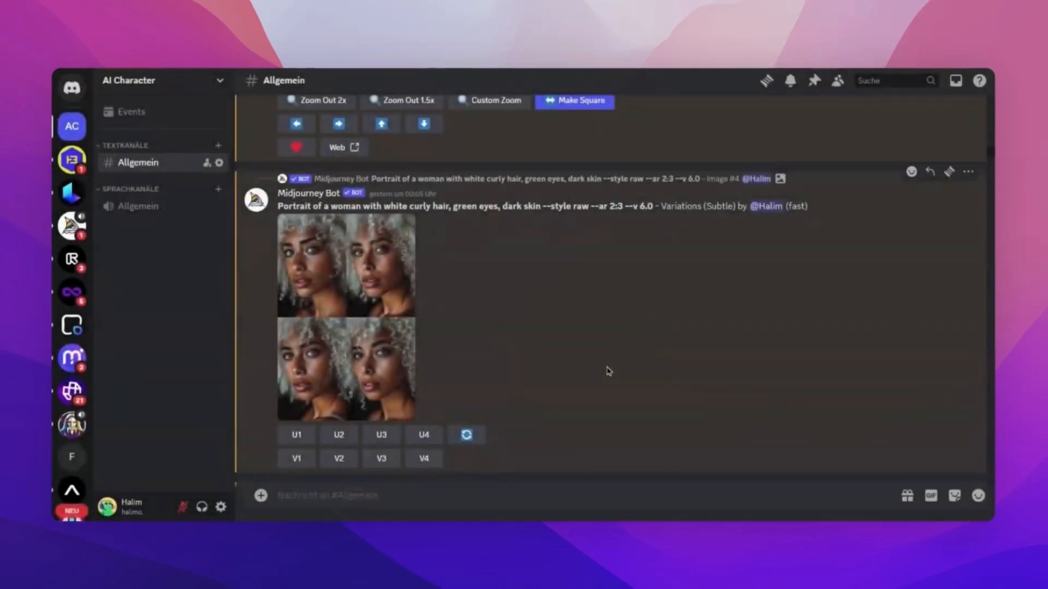
# View the first Variations (Strong) portrait grid enlarged, the one with its second image upscaled.
pyautogui.scroll(-5, 608, 370)
pyautogui.scroll(-10, 608, 369)
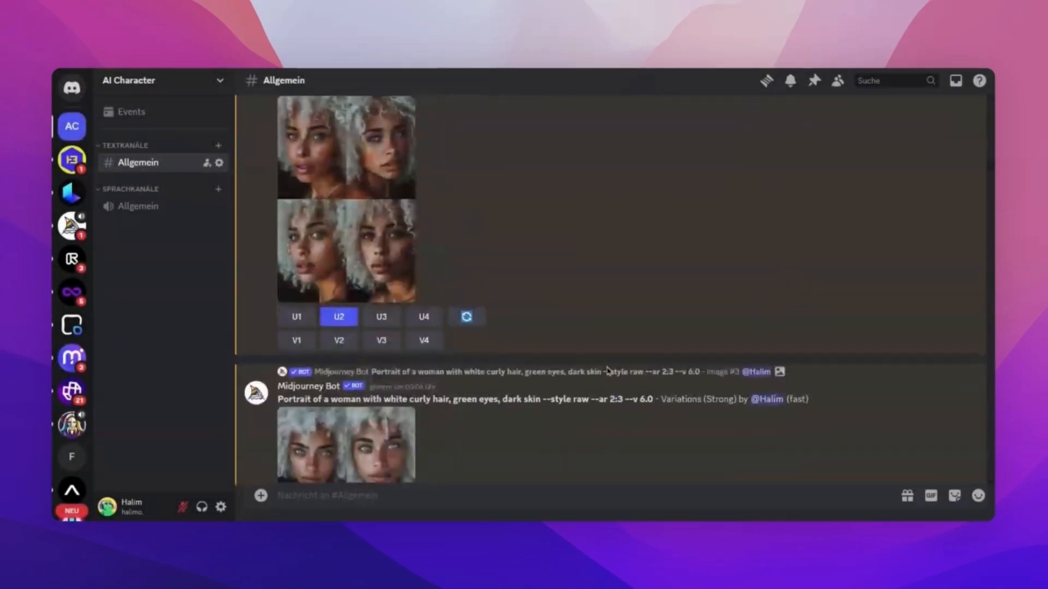
pyautogui.click(388, 257)
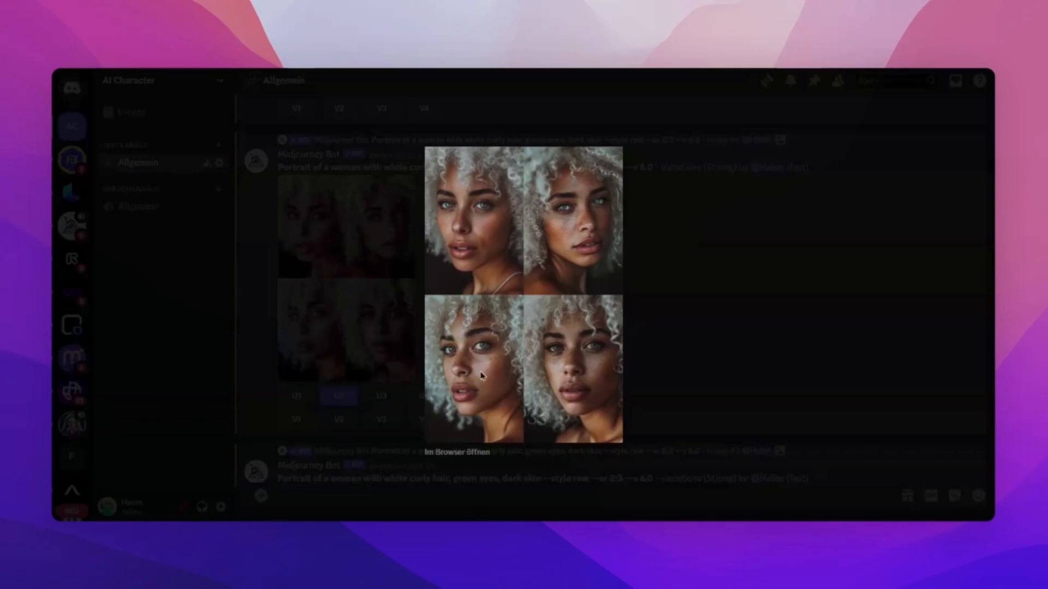
pyautogui.click(707, 297)
pyautogui.scroll(1, 612, 336)
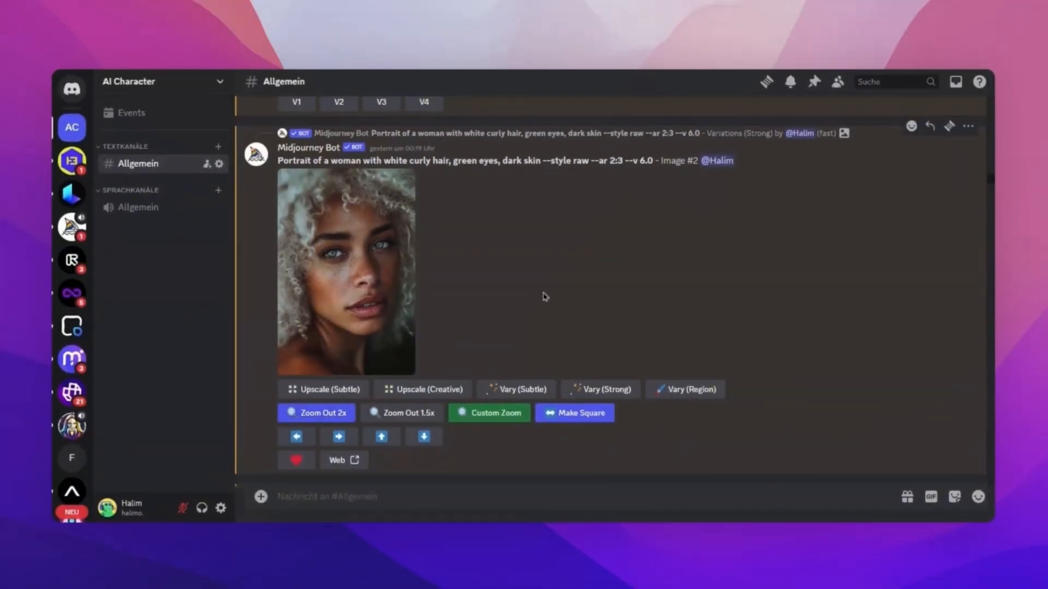
# View the Zoom Out grid of image #2 enlarged and go to the upscaled second image made from it.
pyautogui.scroll(-10, 544, 296)
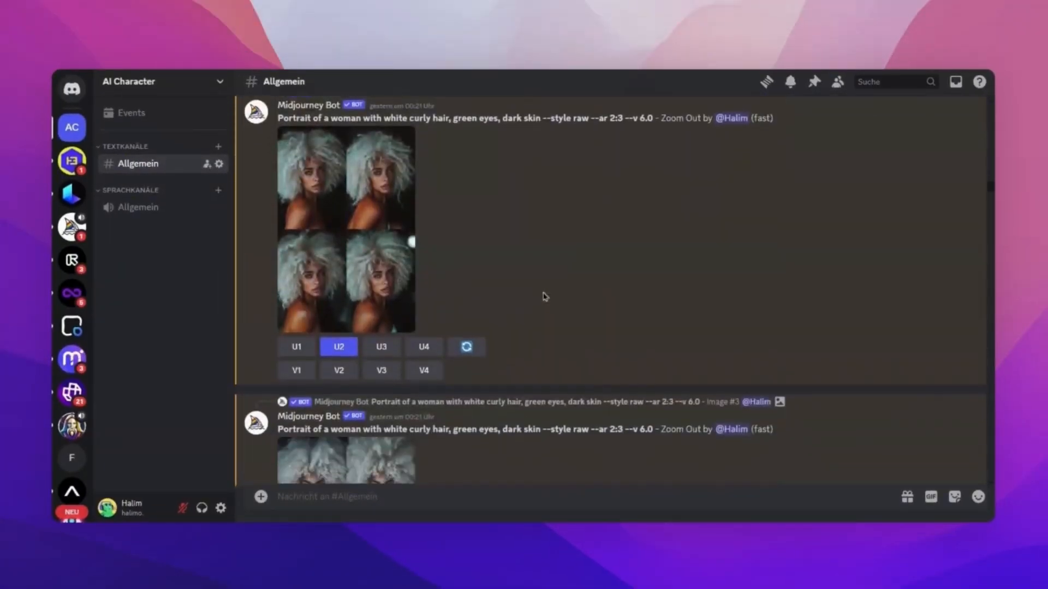
pyautogui.scroll(2, 544, 296)
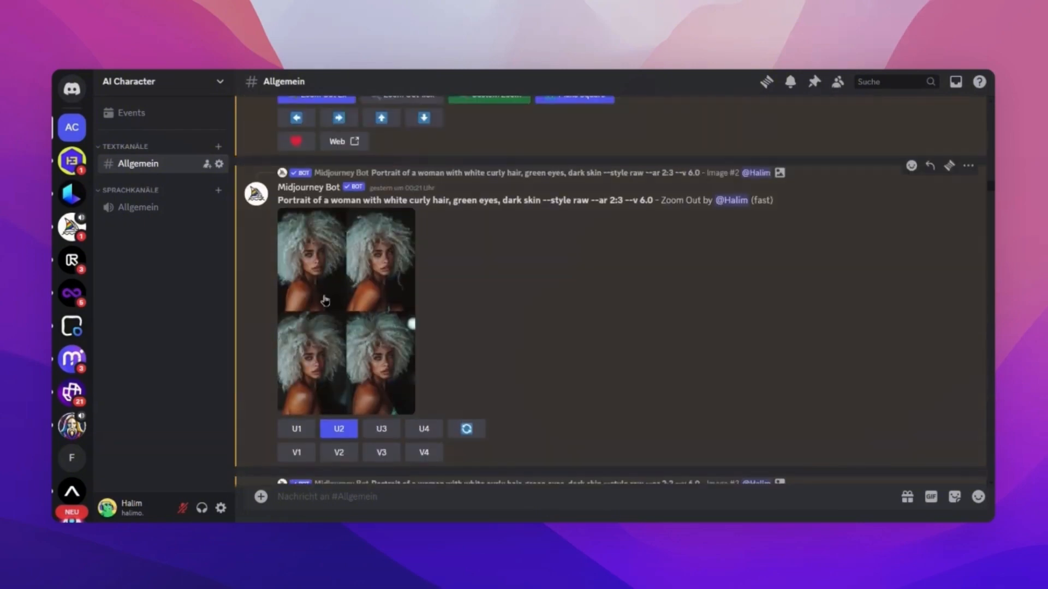
pyautogui.click(355, 300)
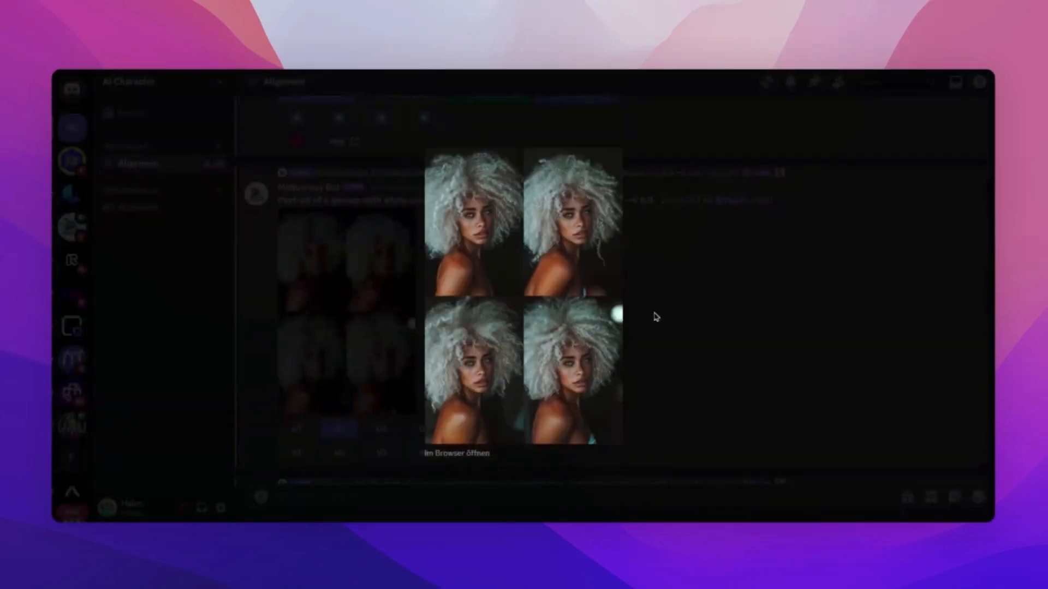
pyautogui.click(656, 317)
pyautogui.scroll(-2, 580, 322)
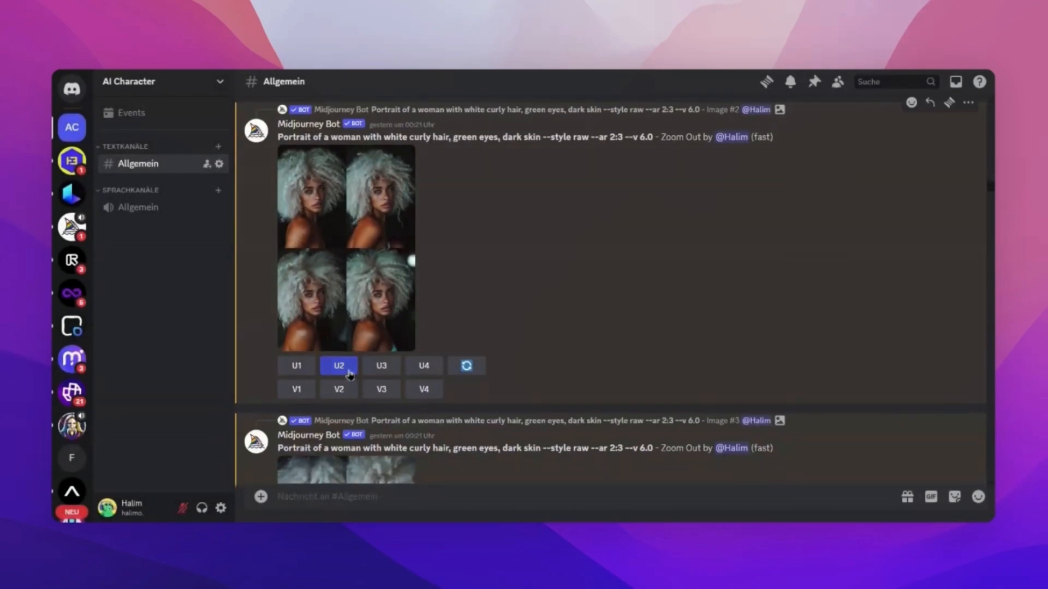
pyautogui.scroll(-5, 545, 307)
pyautogui.scroll(-5, 546, 307)
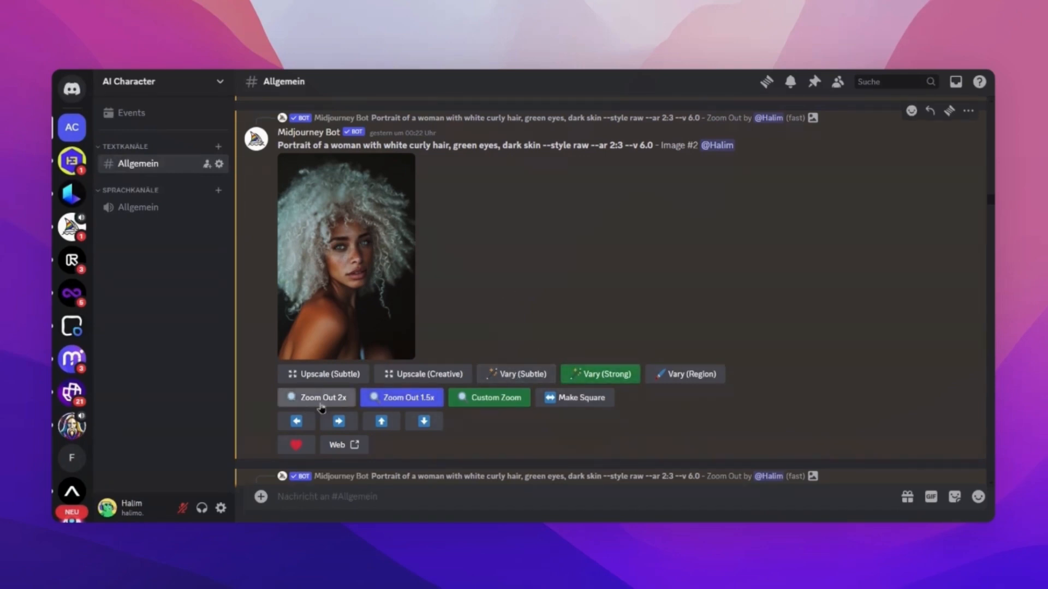
# Try a custom zoom-out of the upscaled portrait with --zoom 1.1 and a comma after "dark skin", without submitting it.
pyautogui.click(489, 399)
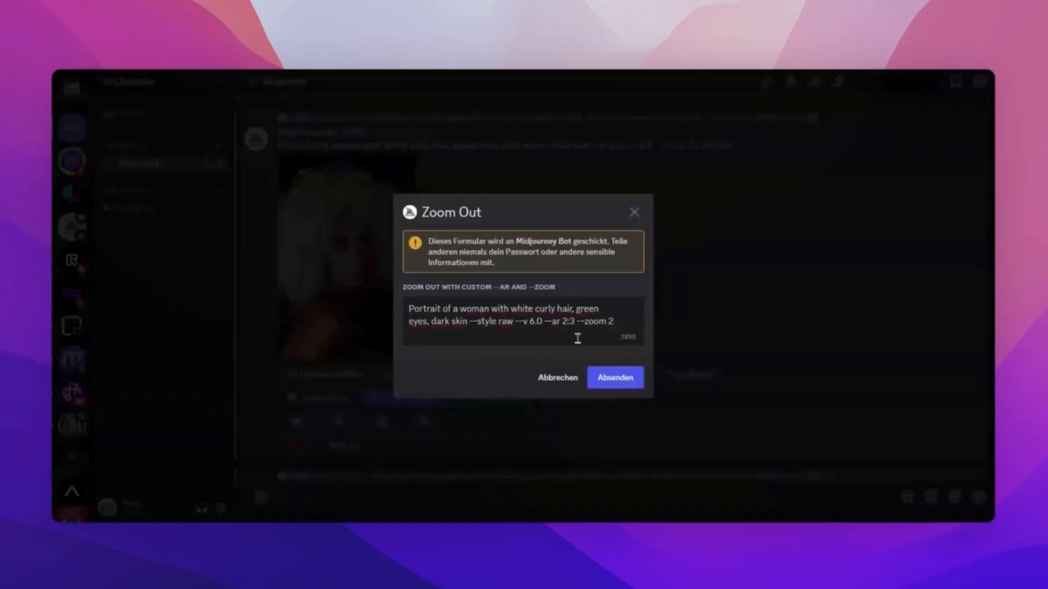
pyautogui.click(621, 324)
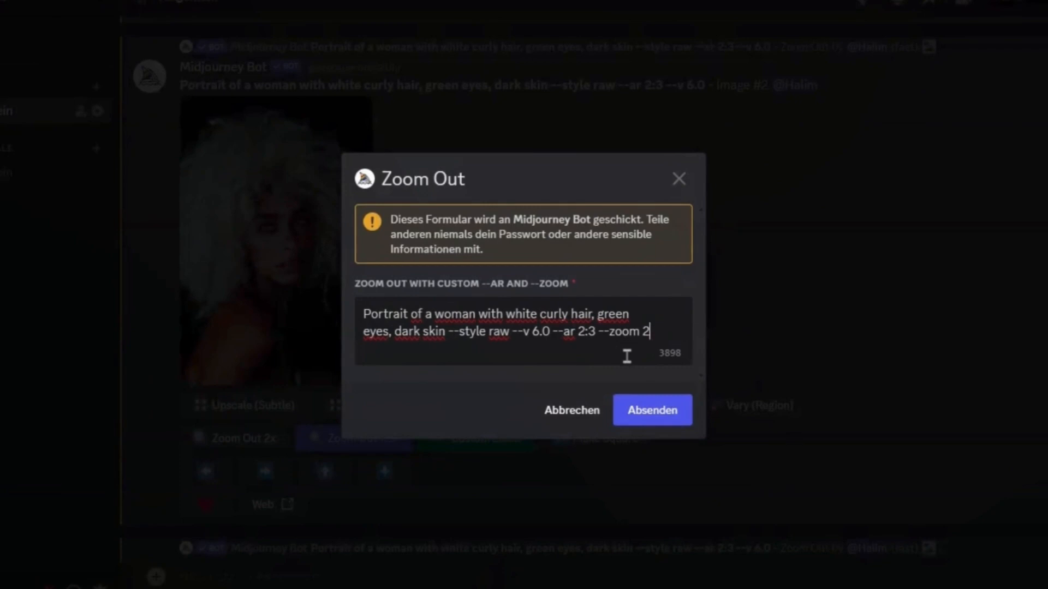
pyautogui.press('BackSpace')
pyautogui.write('1.1')
pyautogui.click(449, 331)
pyautogui.write(',')
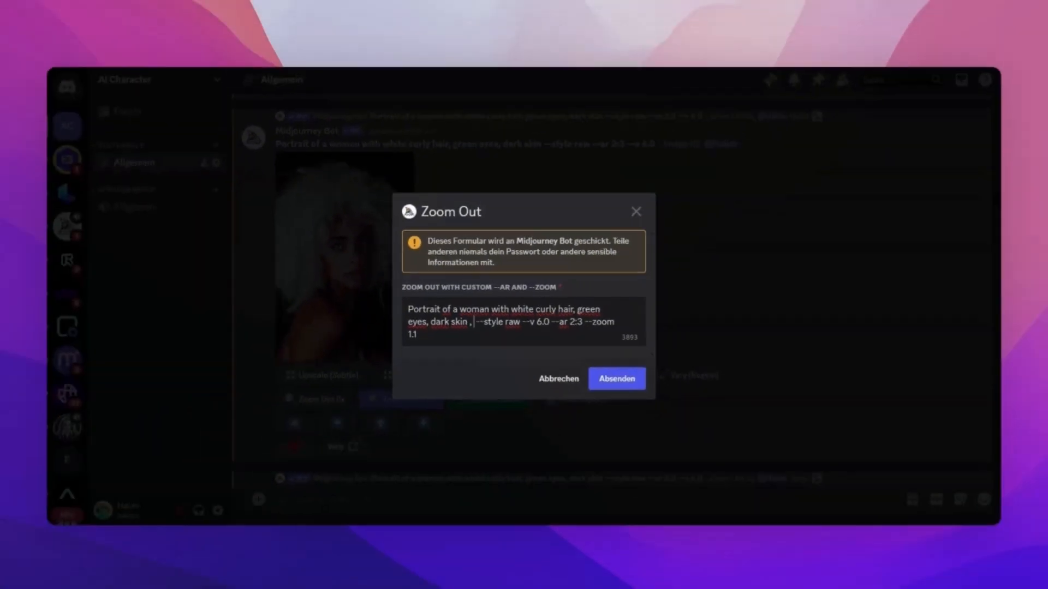
pyautogui.click(559, 381)
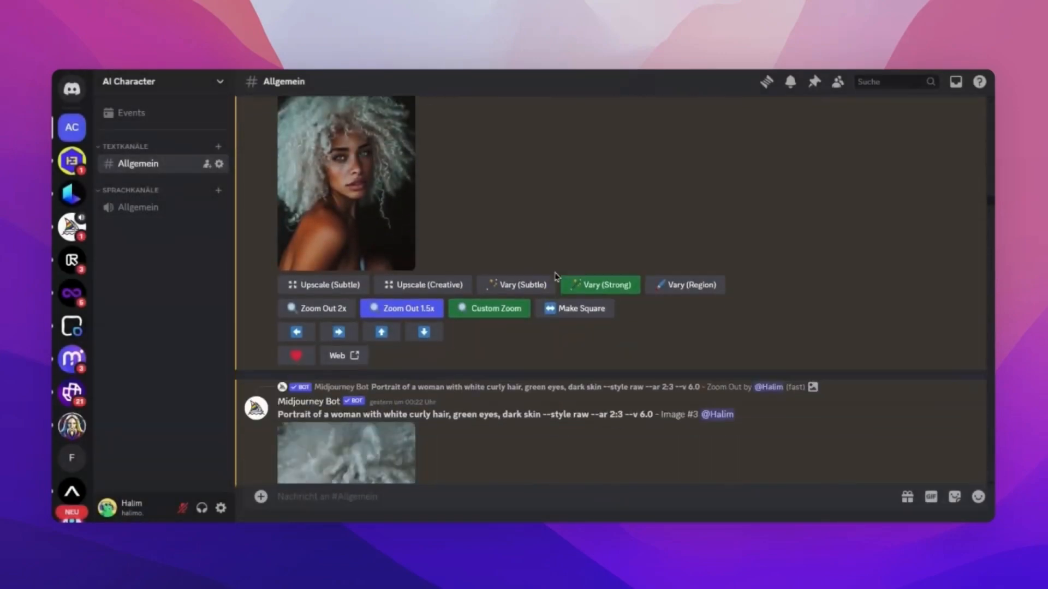
# Look through the following variations and highlight the prompt of the zoomed-out "Medium shot of a woman" image #2 containing --no fair skin.
pyautogui.scroll(-12, 556, 277)
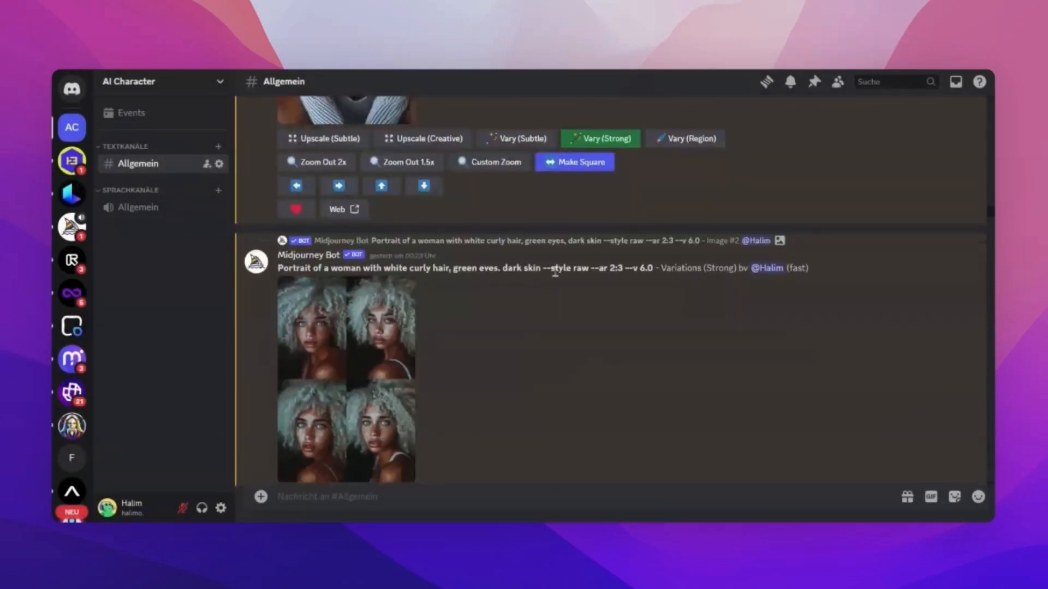
pyautogui.scroll(-15, 557, 277)
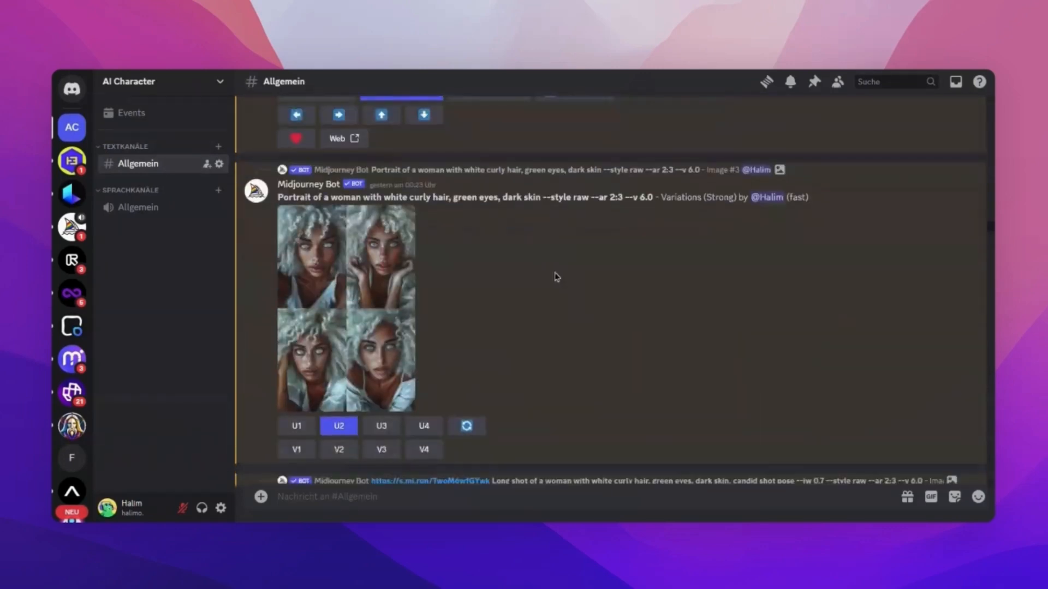
pyautogui.scroll(-15, 556, 277)
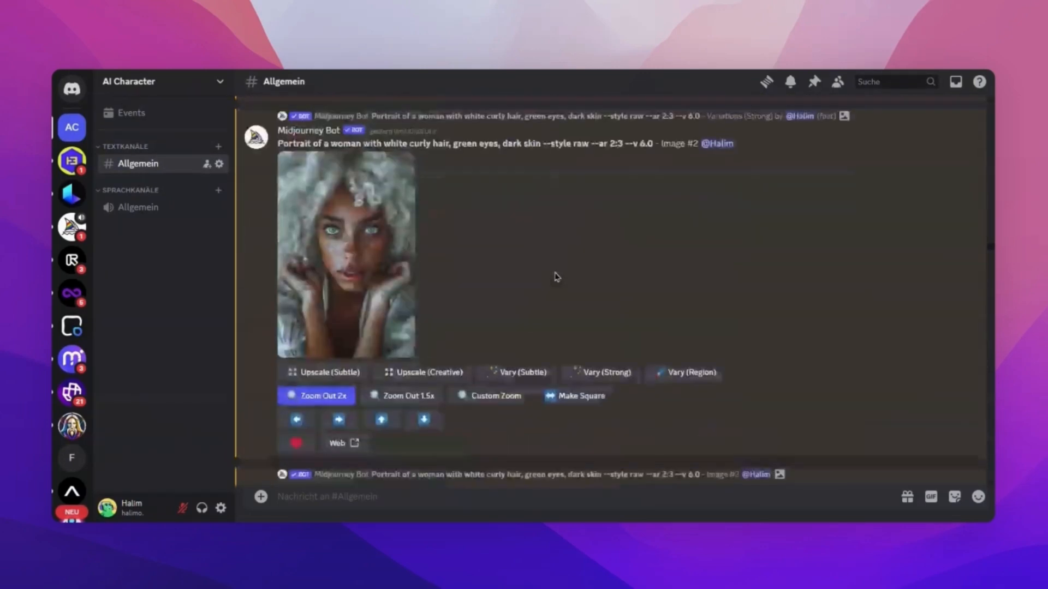
pyautogui.scroll(-15, 557, 277)
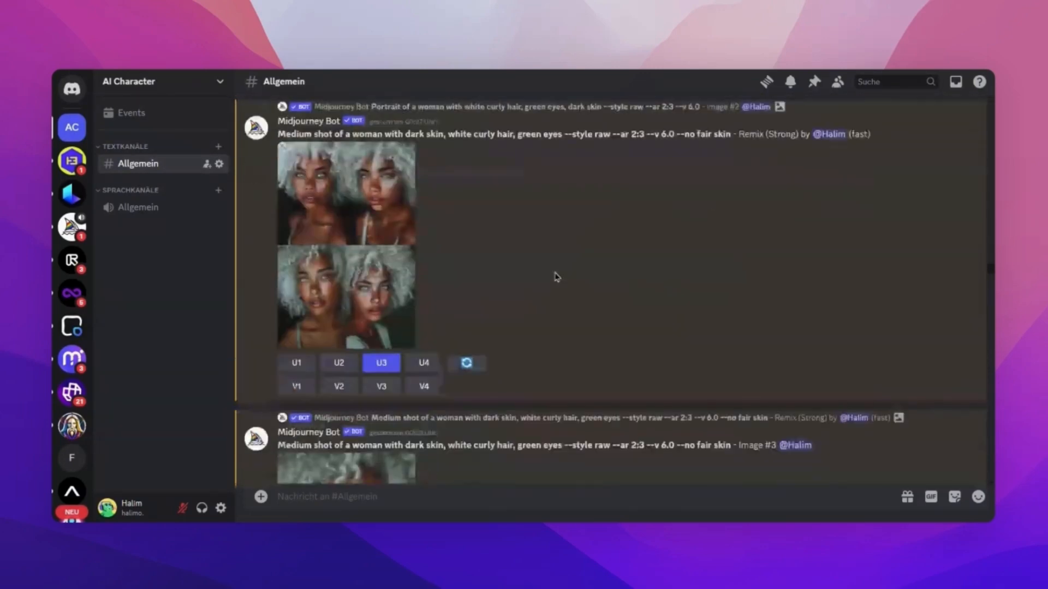
pyautogui.scroll(-12, 556, 277)
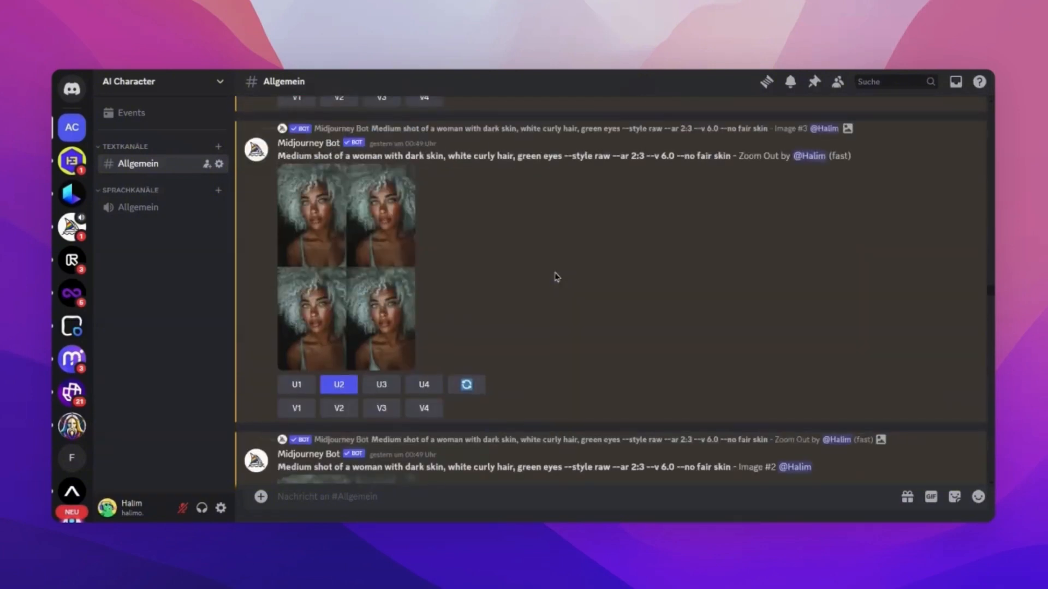
pyautogui.tripleClick(494, 150)
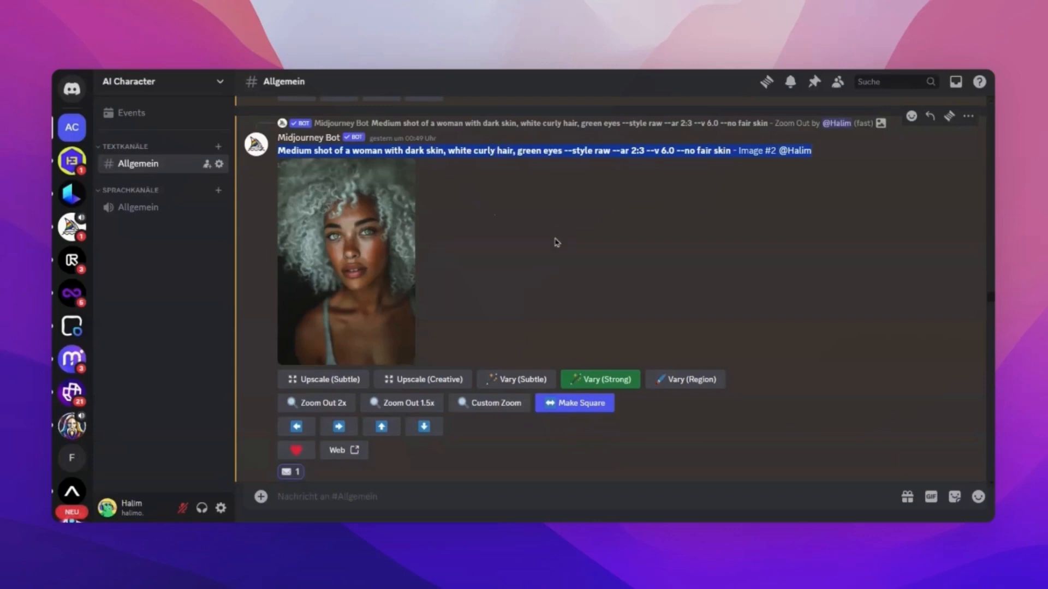
pyautogui.click(517, 290)
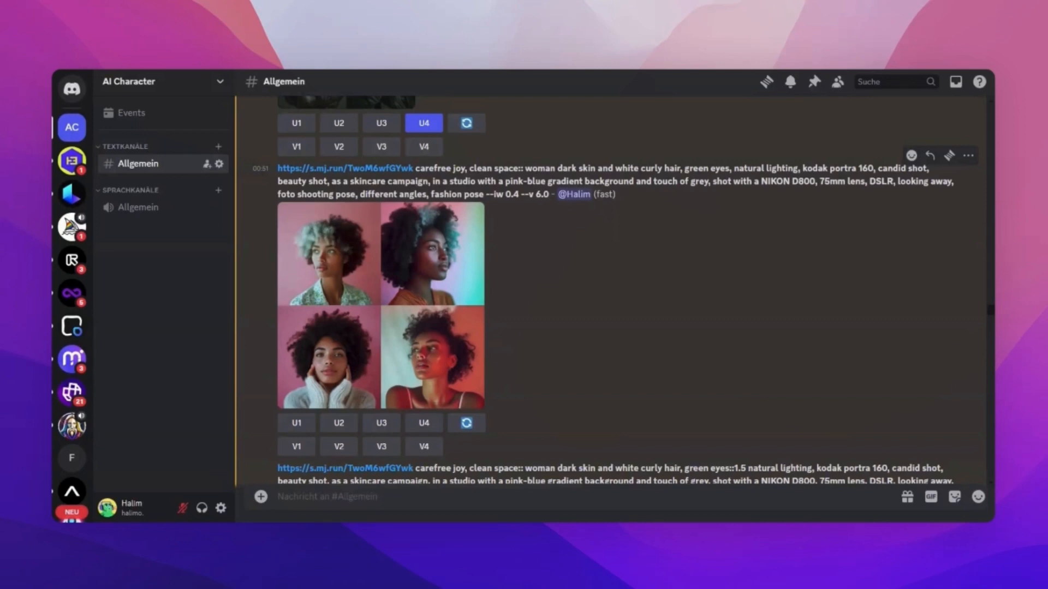
# Look at the skincare campaign images, return to the upscaled medium shot image #2 and view it enlarged.
pyautogui.scroll(-1, 694, 302)
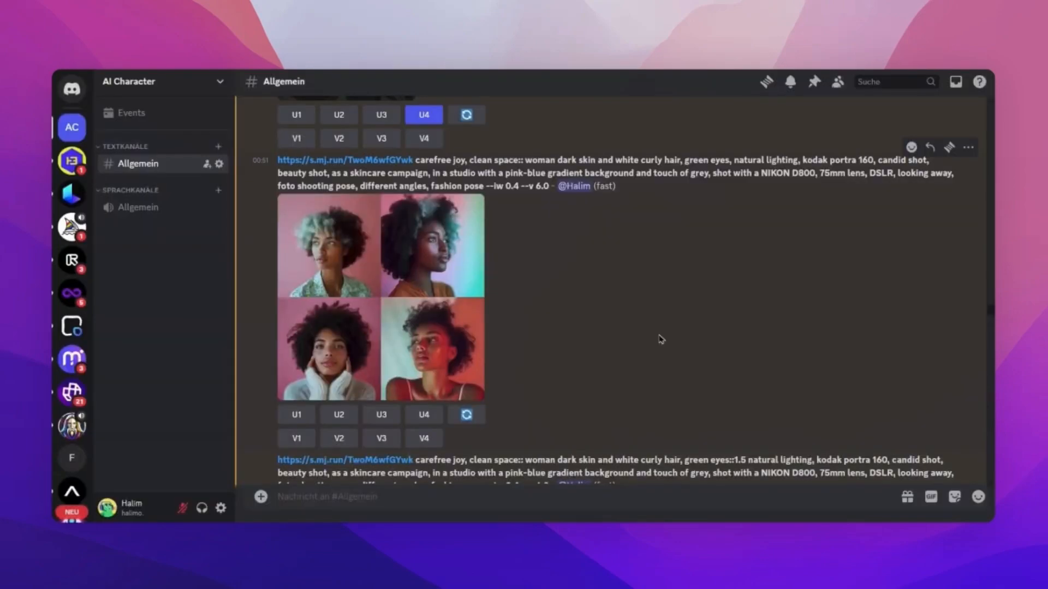
pyautogui.scroll(10, 660, 338)
pyautogui.scroll(5, 660, 338)
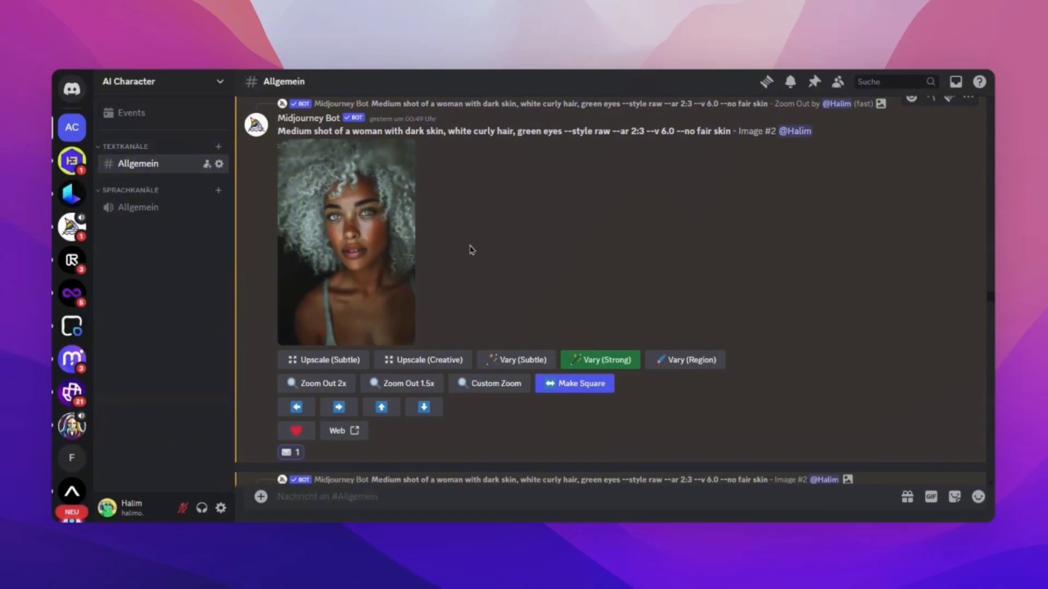
pyautogui.click(357, 234)
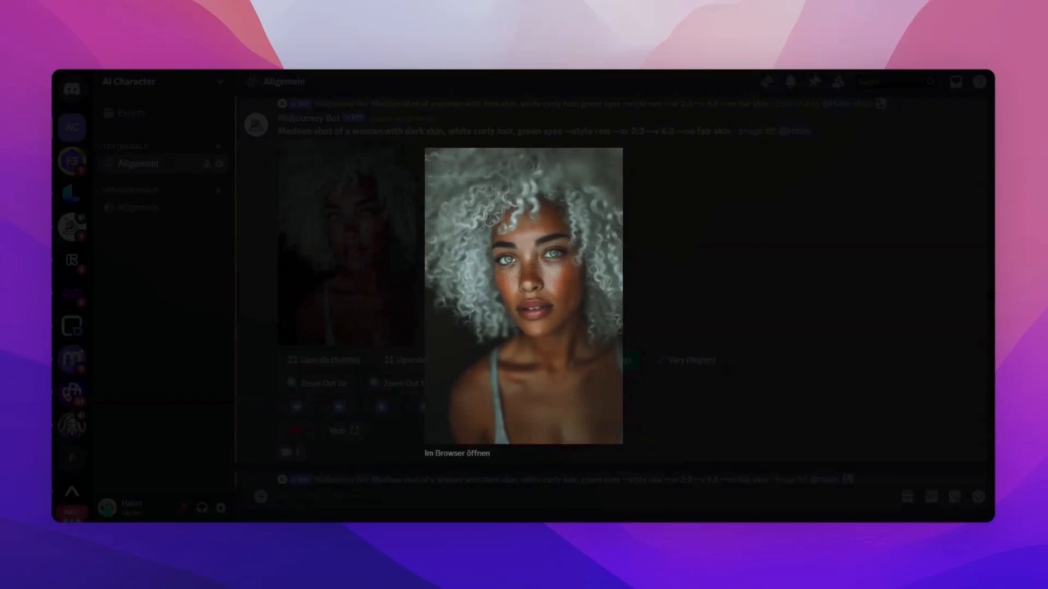
pyautogui.click(690, 278)
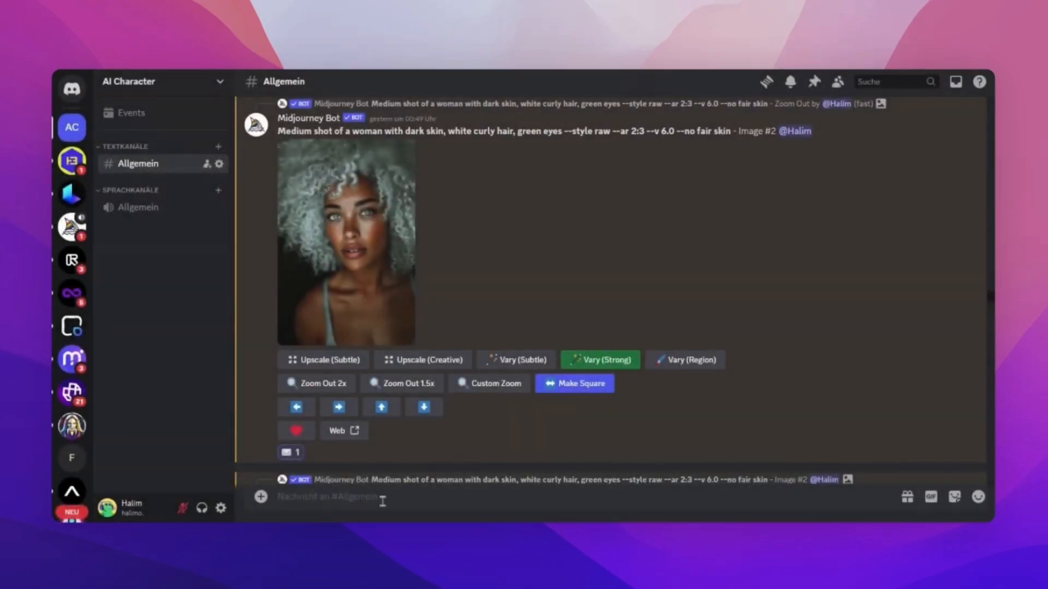
# Start an /imagine prompt with the image link of the upscaled medium shot.
pyautogui.write('/')
pyautogui.press('Return')
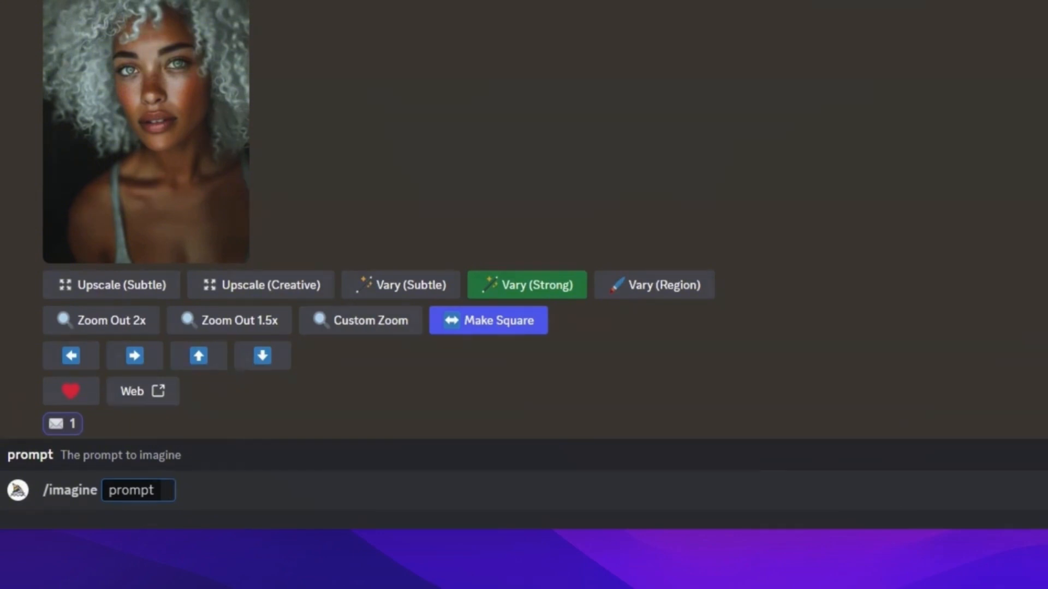
pyautogui.hotkey('ctrl', 'v')
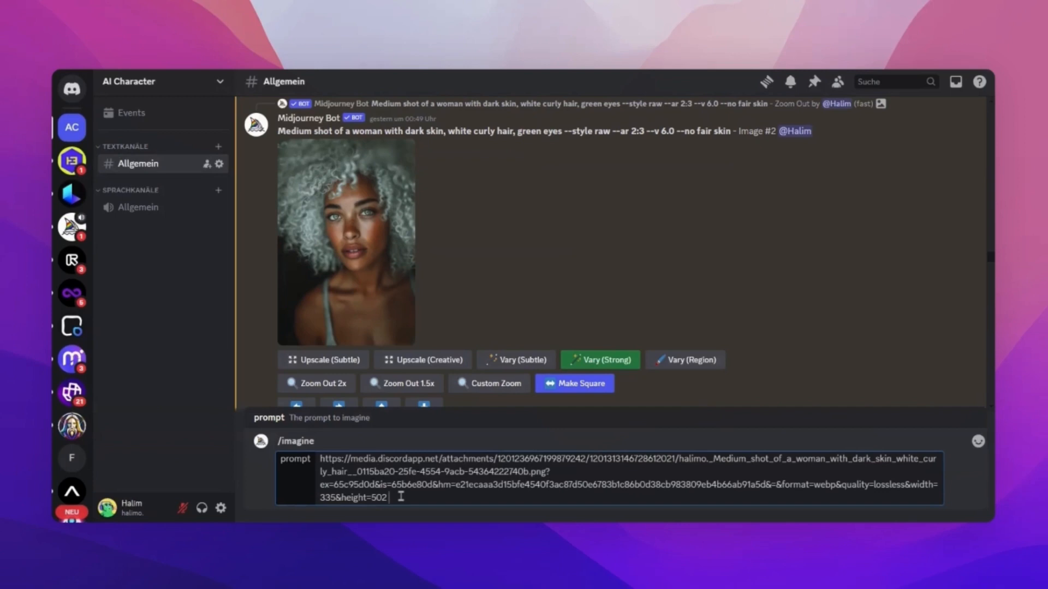
# Copy the skincare campaign prompt text from "carefree joy, clean space" through "fashion pose" and append it after the image link.
pyautogui.scroll(-10, 453, 341)
pyautogui.scroll(1, 453, 342)
pyautogui.moveTo(416, 143); pyautogui.dragTo(483, 168)
pyautogui.hotkey('ctrl', 'c')
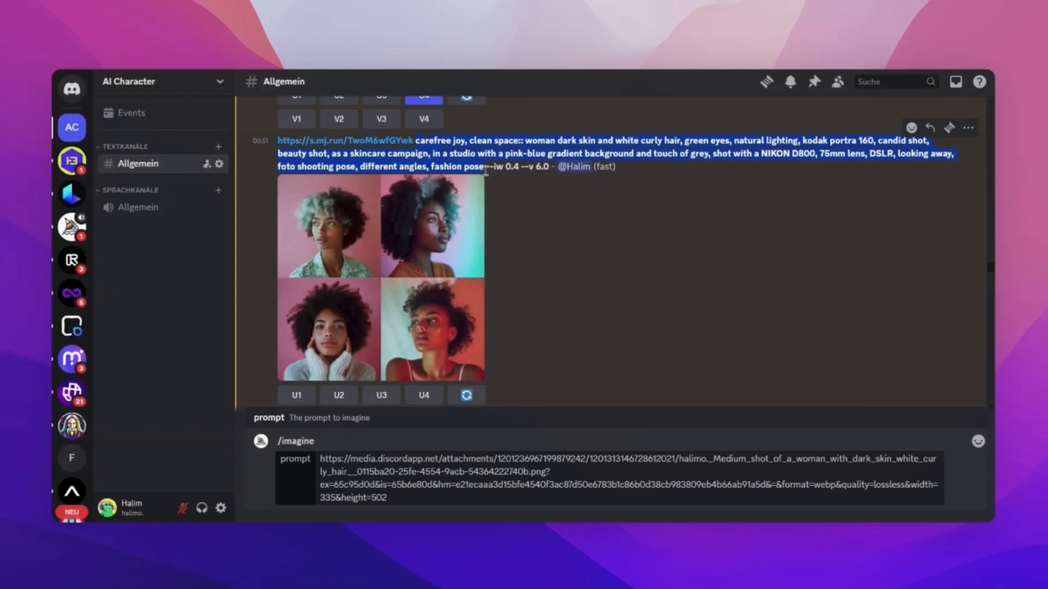
pyautogui.click(530, 499)
pyautogui.hotkey('ctrl', 'v')
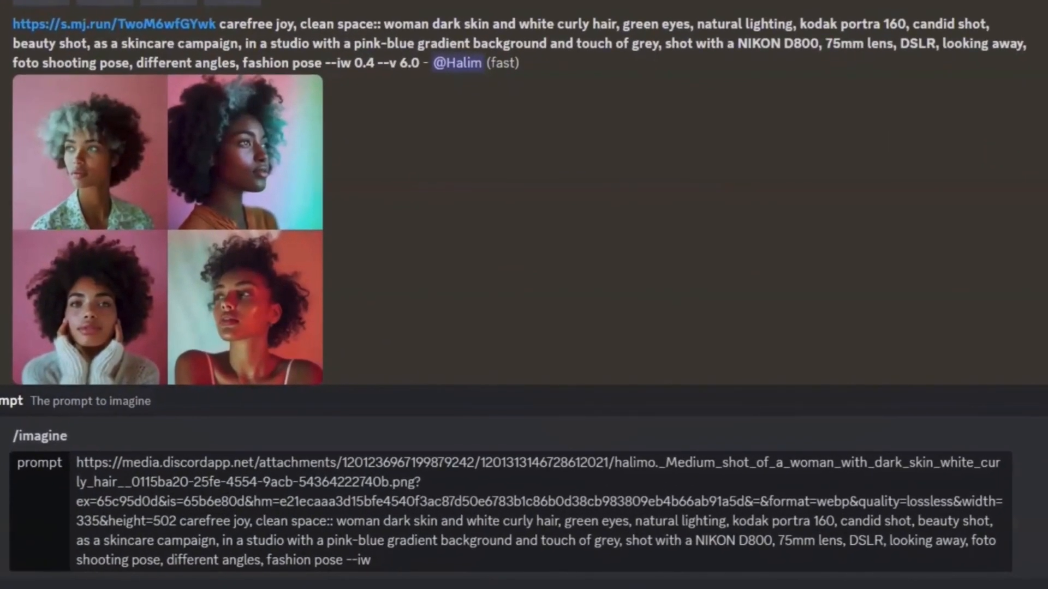
# Highlight the image link and then the descriptive text in the existing "carefree joy" prompt to compare its structure.
pyautogui.moveTo(218, 28); pyautogui.dragTo(12, 24)
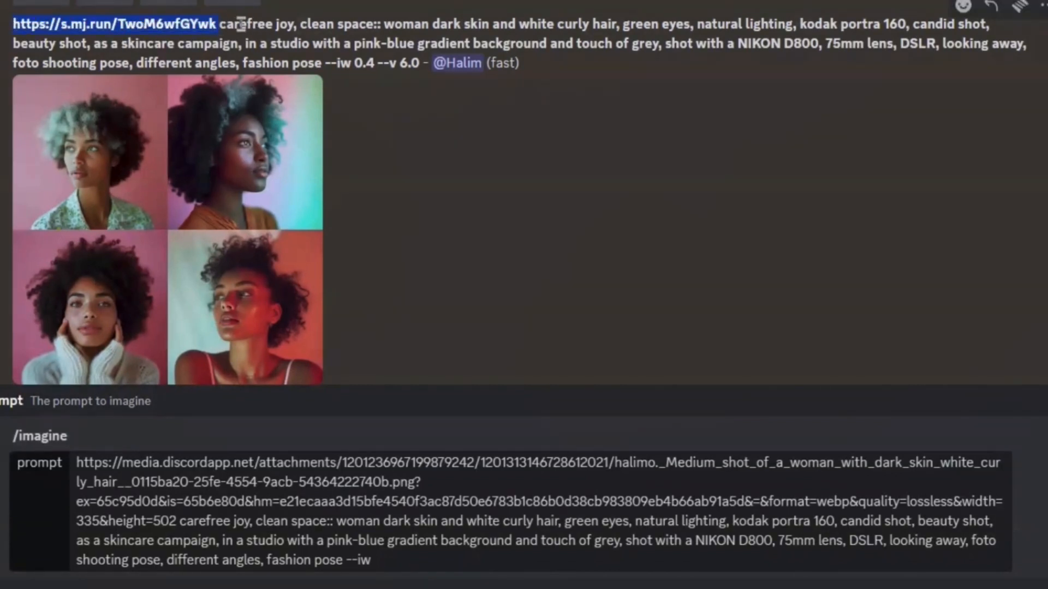
pyautogui.click(225, 25)
pyautogui.moveTo(224, 25); pyautogui.dragTo(322, 63)
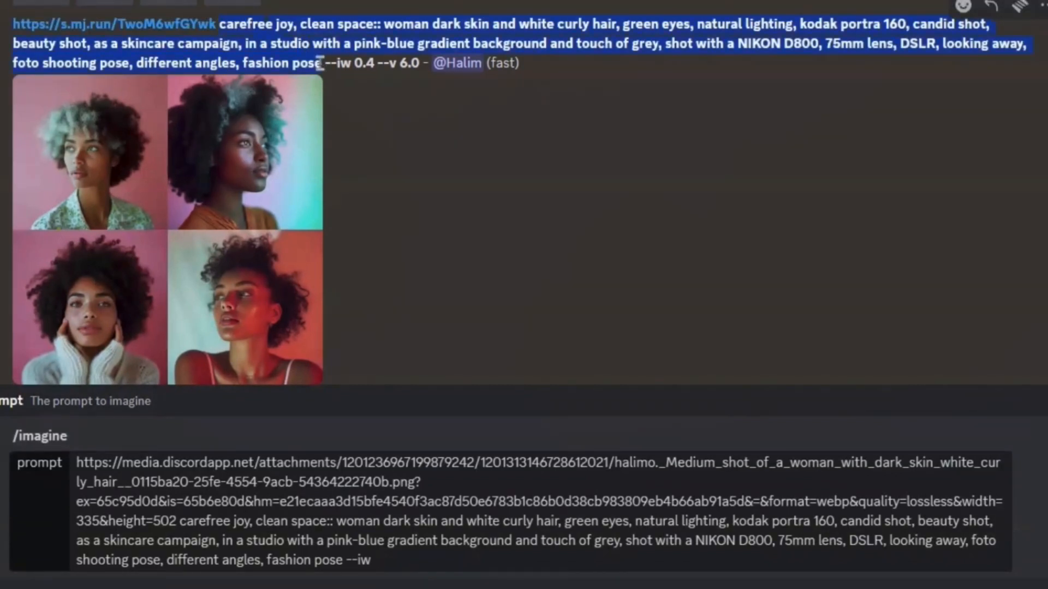
pyautogui.click(385, 103)
# Try image weights 1 and 2 at the end of the prompt, settle on --iw 0.4 and submit it.
pyautogui.click(433, 562)
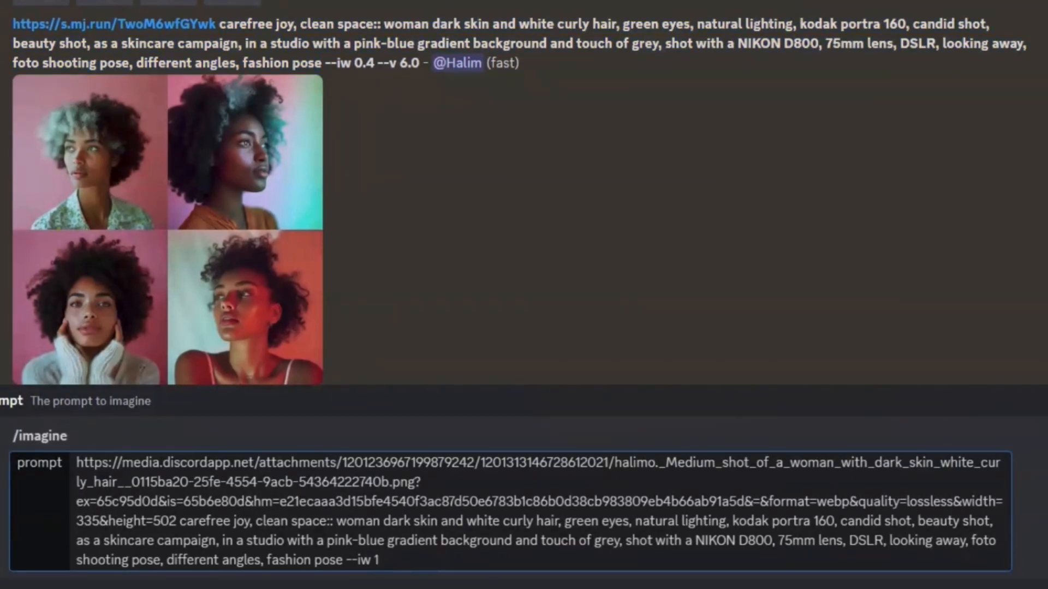
pyautogui.press('BackSpace')
pyautogui.press('BackSpace')
pyautogui.press('BackSpace')
pyautogui.write('2')
pyautogui.press('BackSpace')
pyautogui.write('0.4')
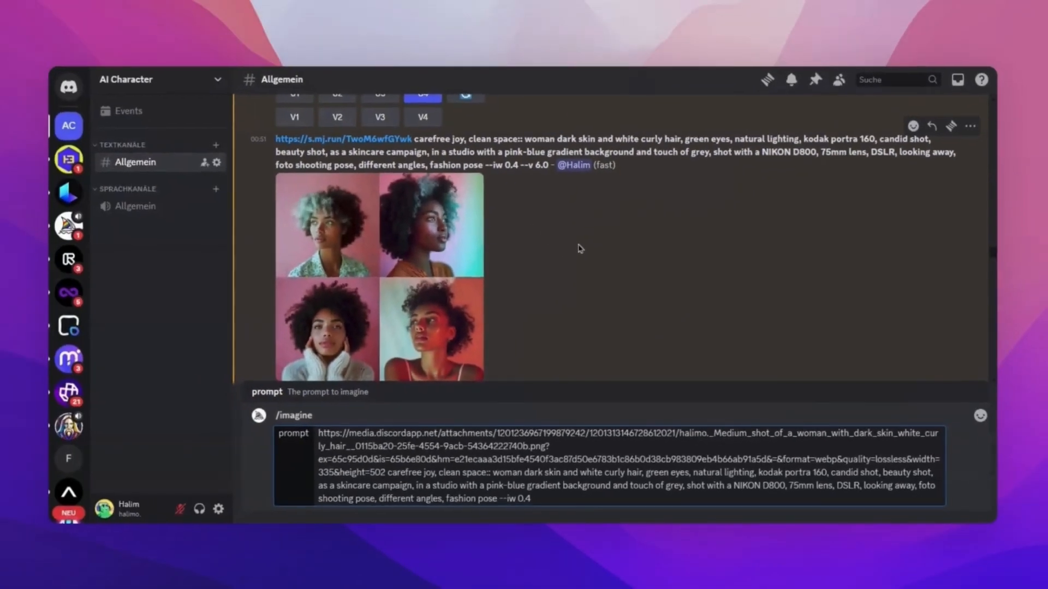
pyautogui.press('Return')
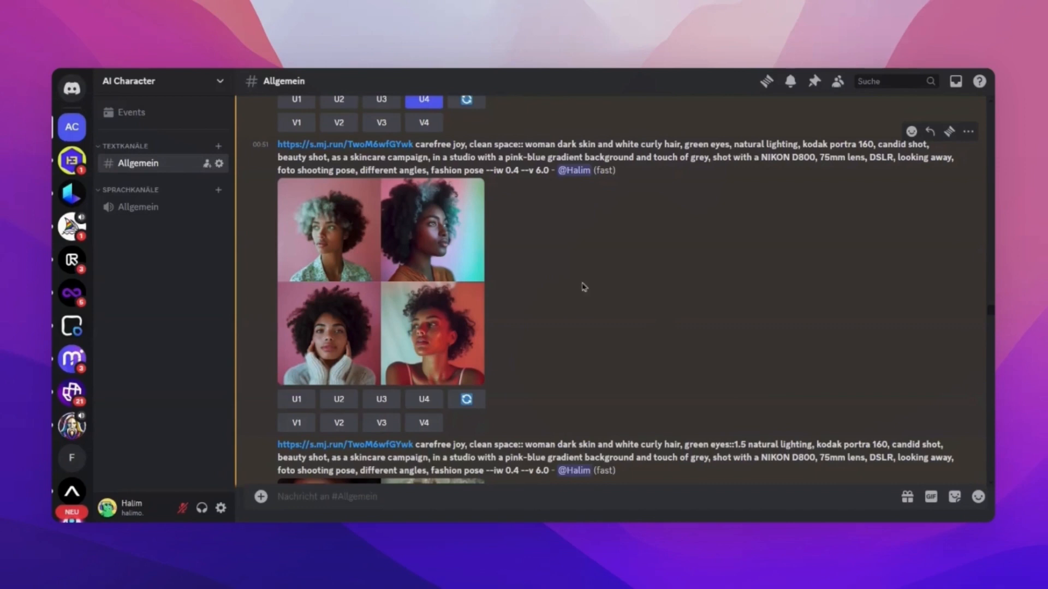
pyautogui.scroll(-5, 589, 297)
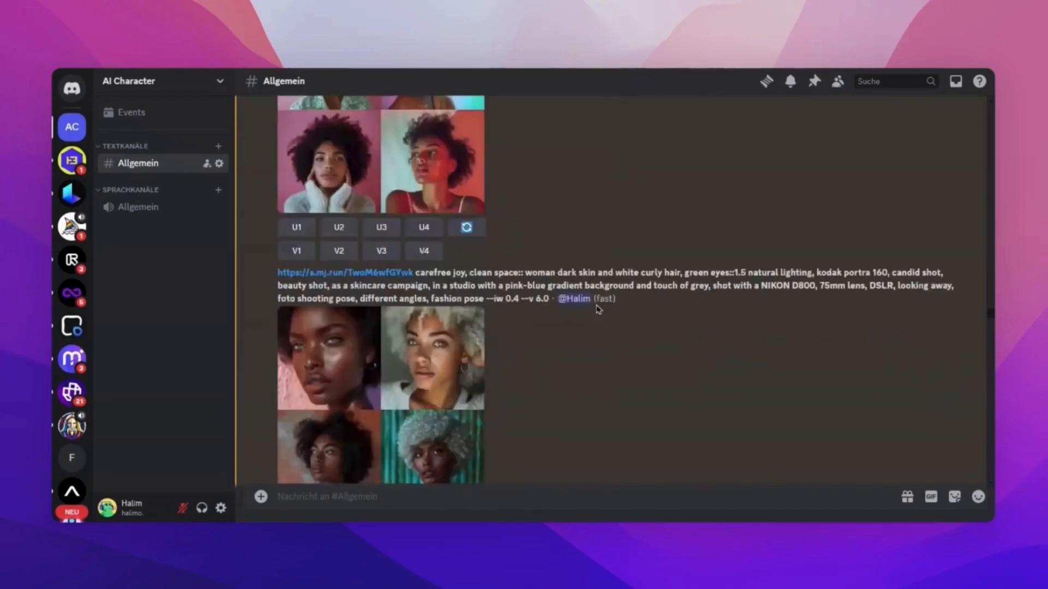
pyautogui.scroll(-2, 563, 355)
pyautogui.scroll(-8, 568, 358)
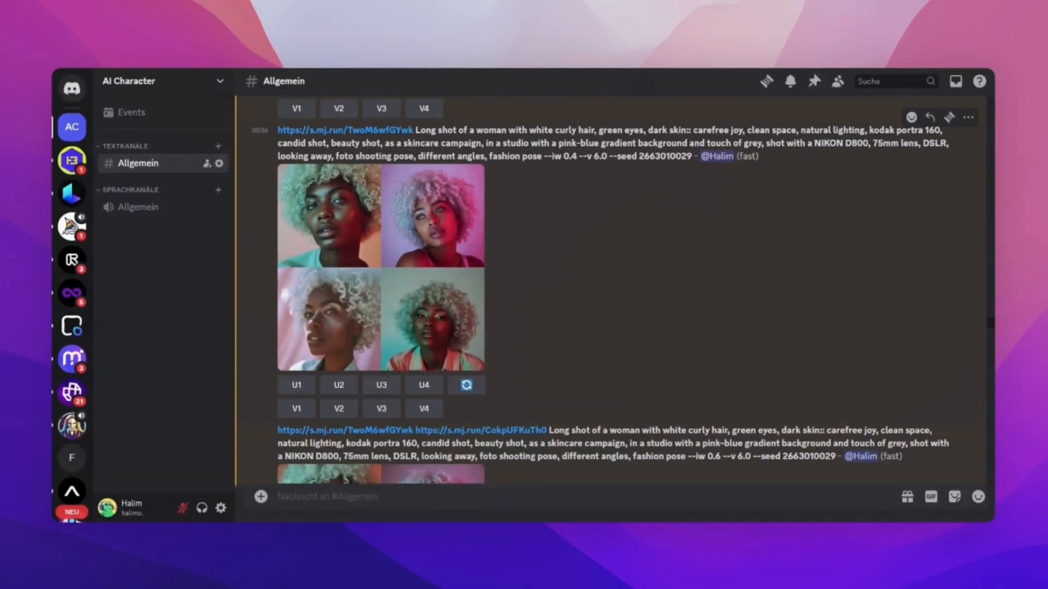
pyautogui.doubleClick(641, 158)
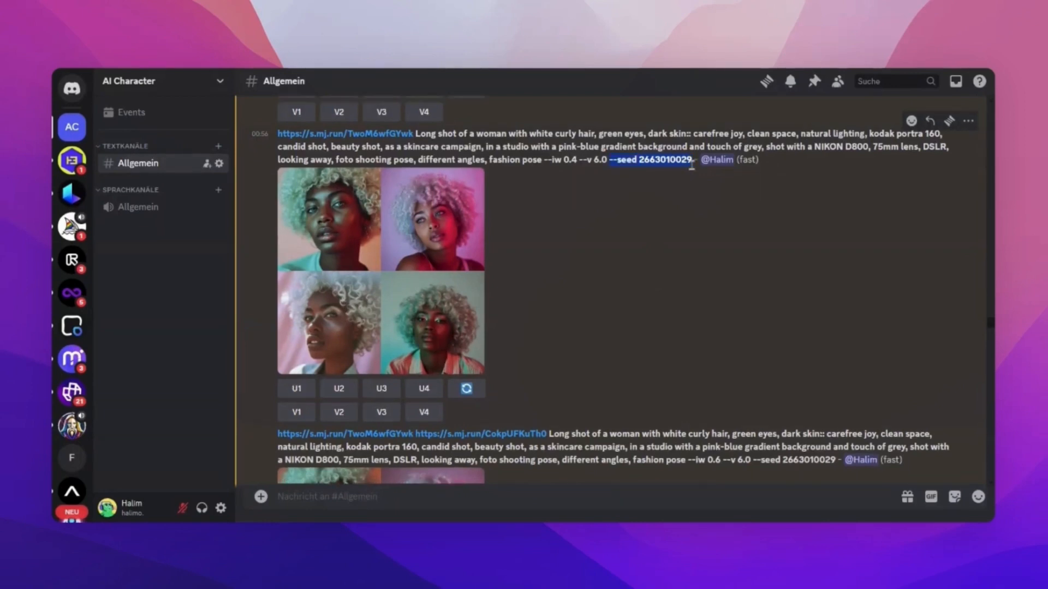
pyautogui.click(678, 272)
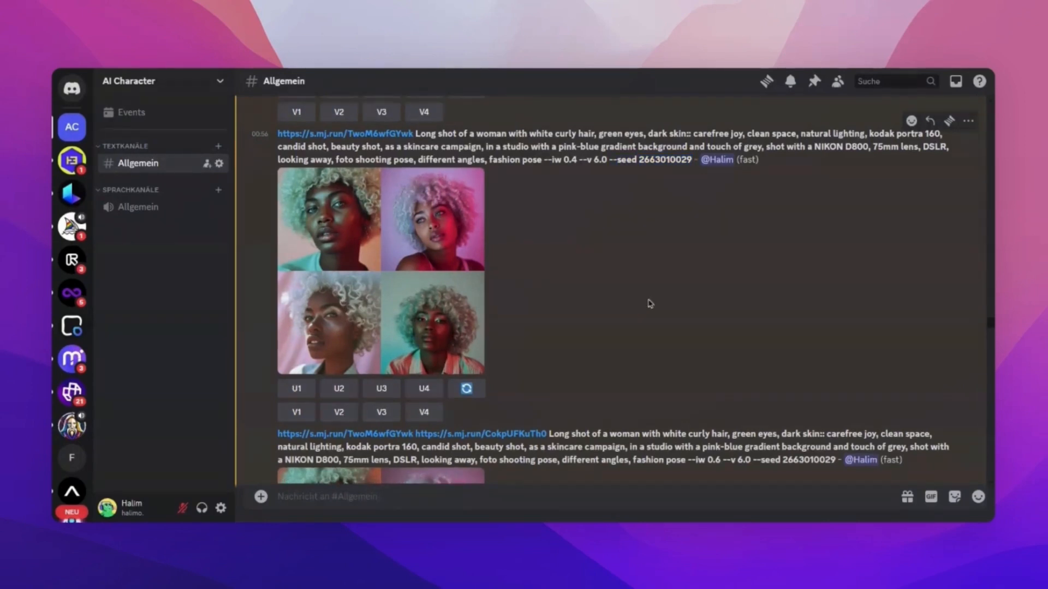
# Return to the upscaled "Medium shot of a woman" image #2 and choose the envelope reaction for its message.
pyautogui.scroll(5, 682, 271)
pyautogui.scroll(4, 681, 271)
pyautogui.scroll(9, 682, 271)
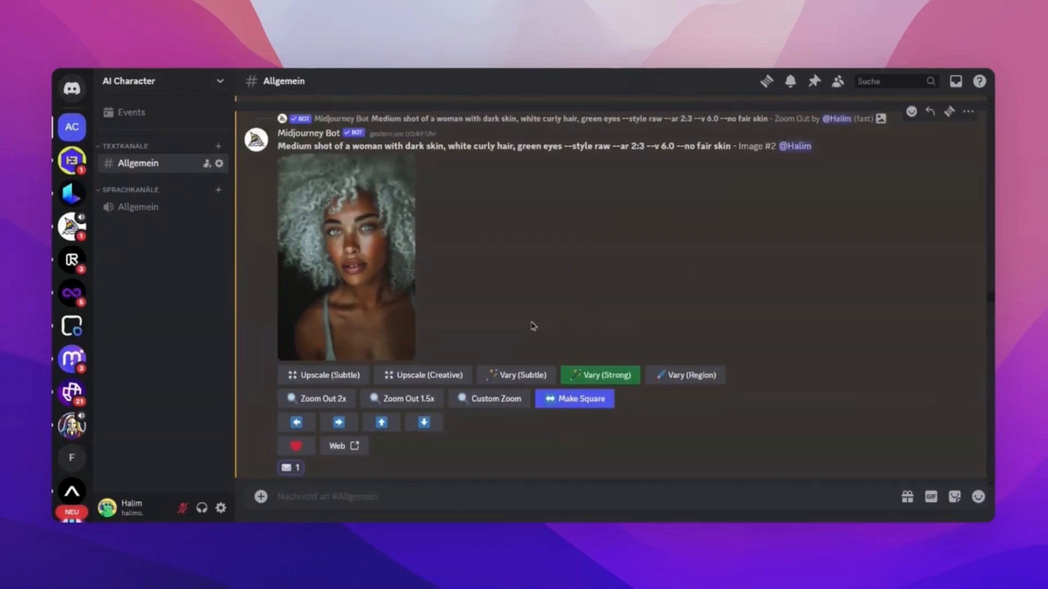
pyautogui.scroll(1, 592, 240)
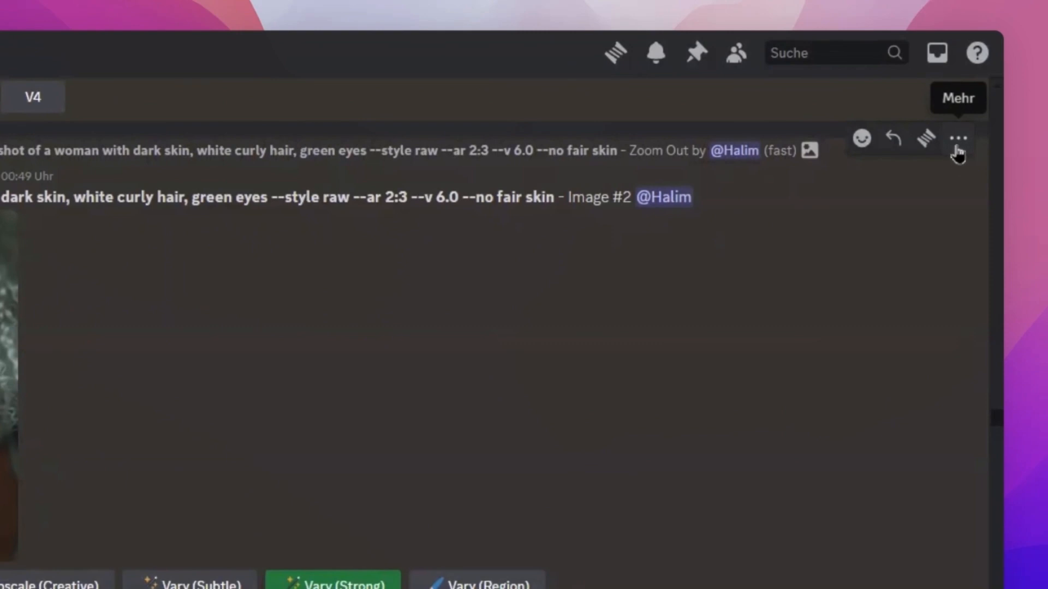
pyautogui.click(958, 139)
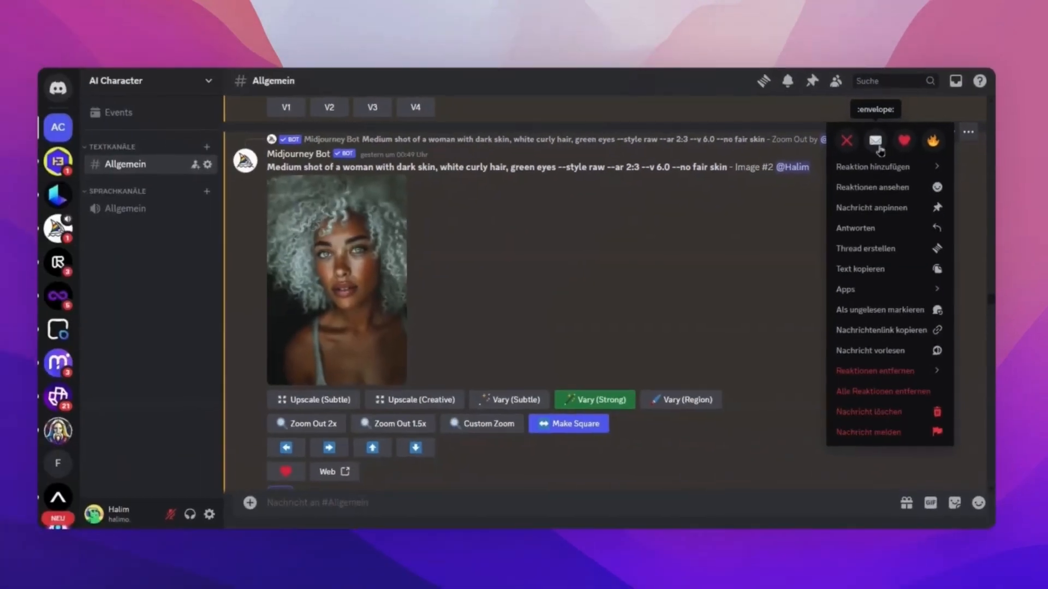
pyautogui.click(804, 154)
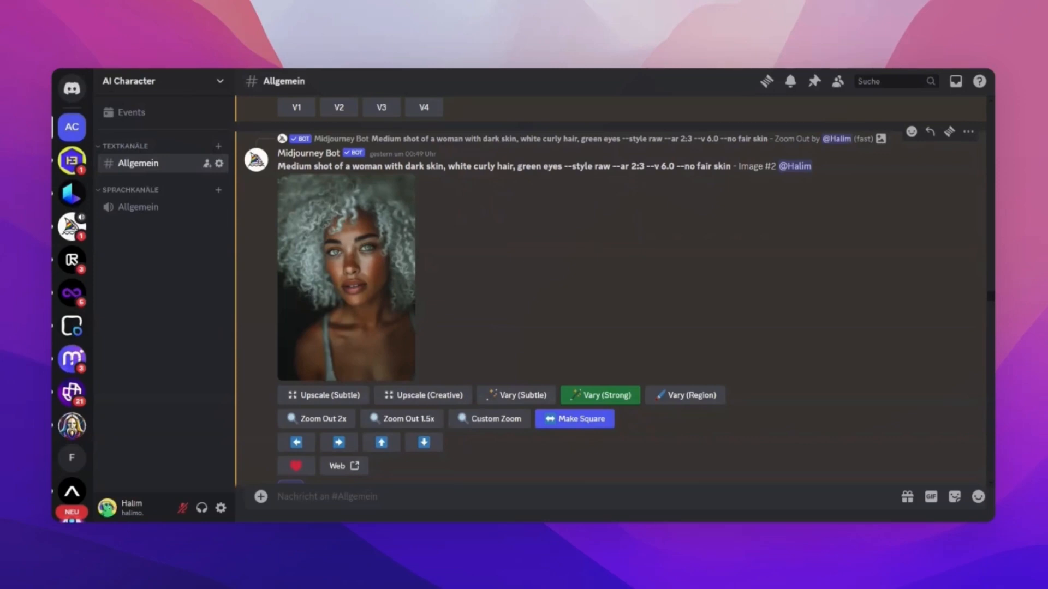
# Review the skincare campaign grids and highlight --iw 0.6 in the long shot prompt that uses two image links.
pyautogui.scroll(-15, 586, 241)
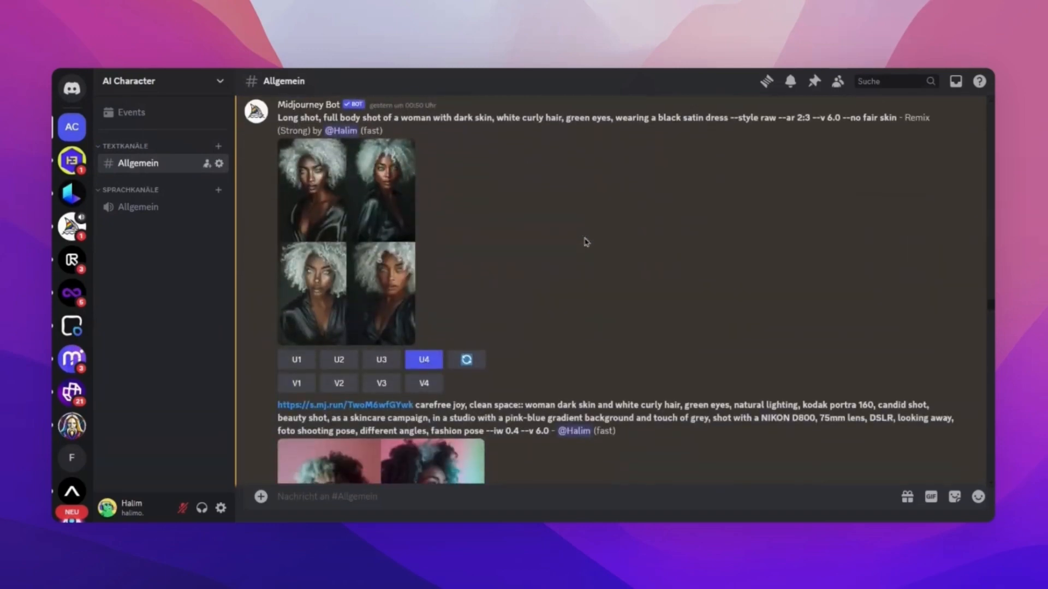
pyautogui.scroll(-15, 586, 241)
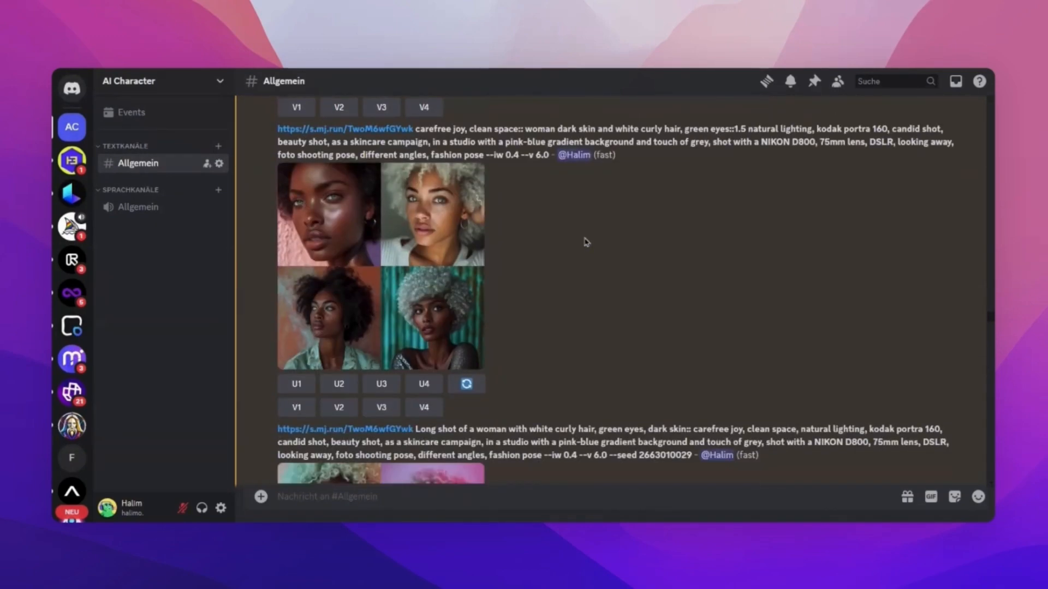
pyautogui.scroll(-10, 586, 242)
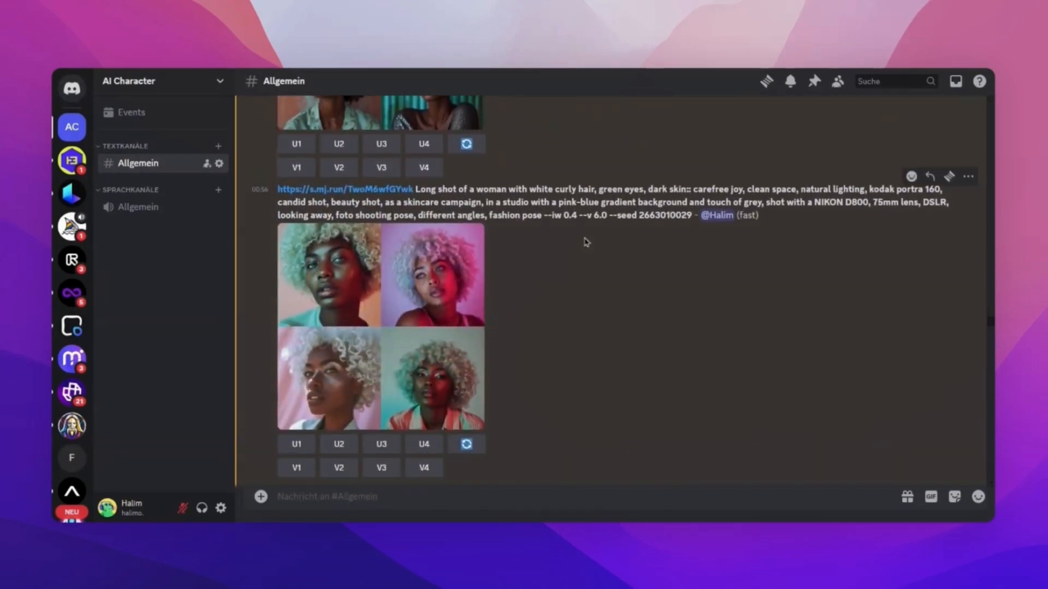
pyautogui.scroll(-5, 584, 289)
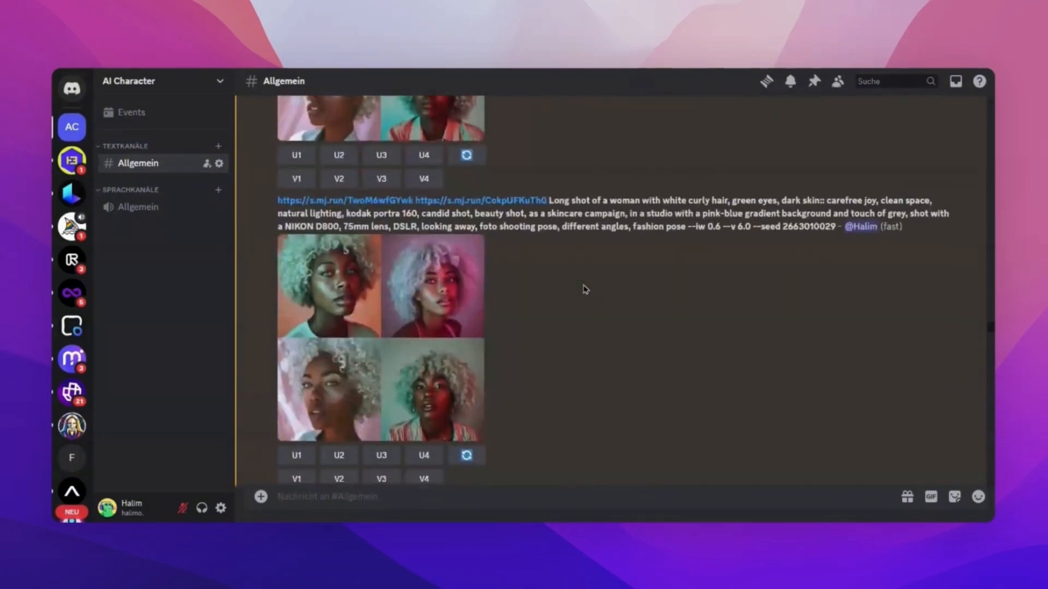
pyautogui.moveTo(691, 193); pyautogui.dragTo(728, 183)
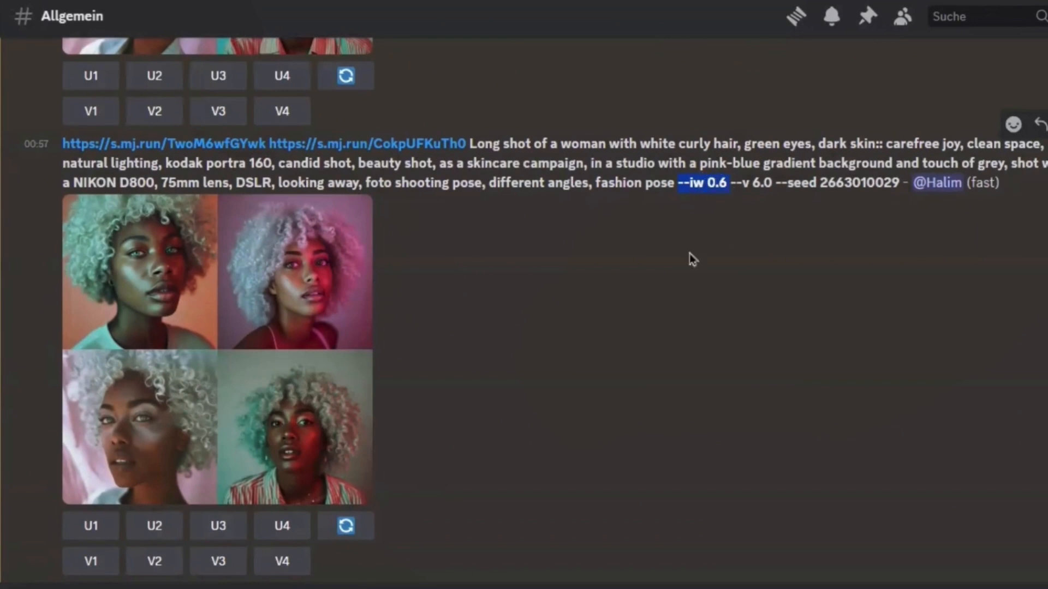
pyautogui.click(532, 374)
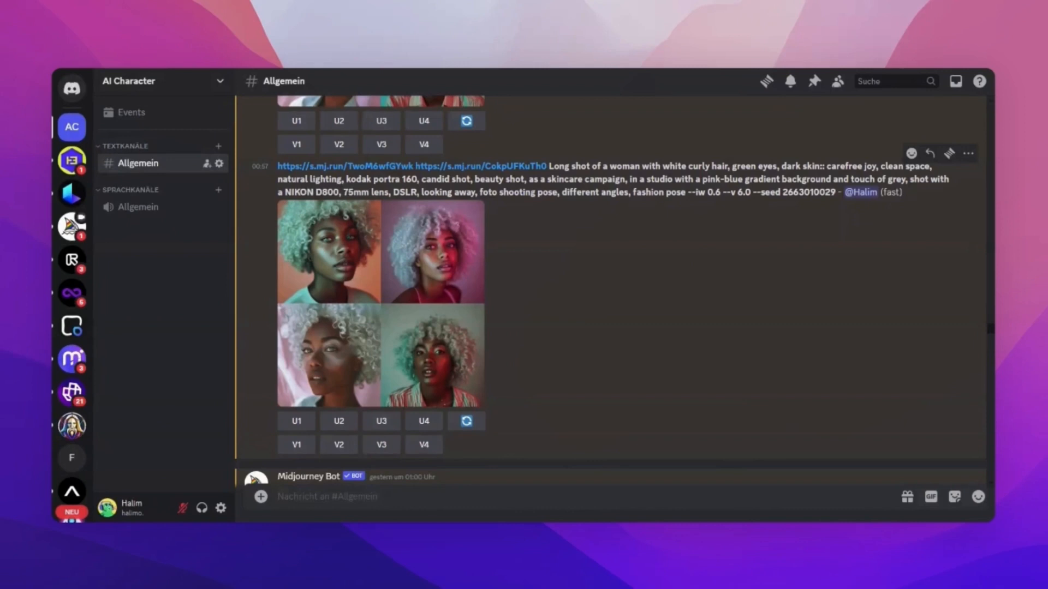
# Go to the single-link long shot grid, highlight its image weight 0.7 and view the grid enlarged.
pyautogui.scroll(-5, 634, 284)
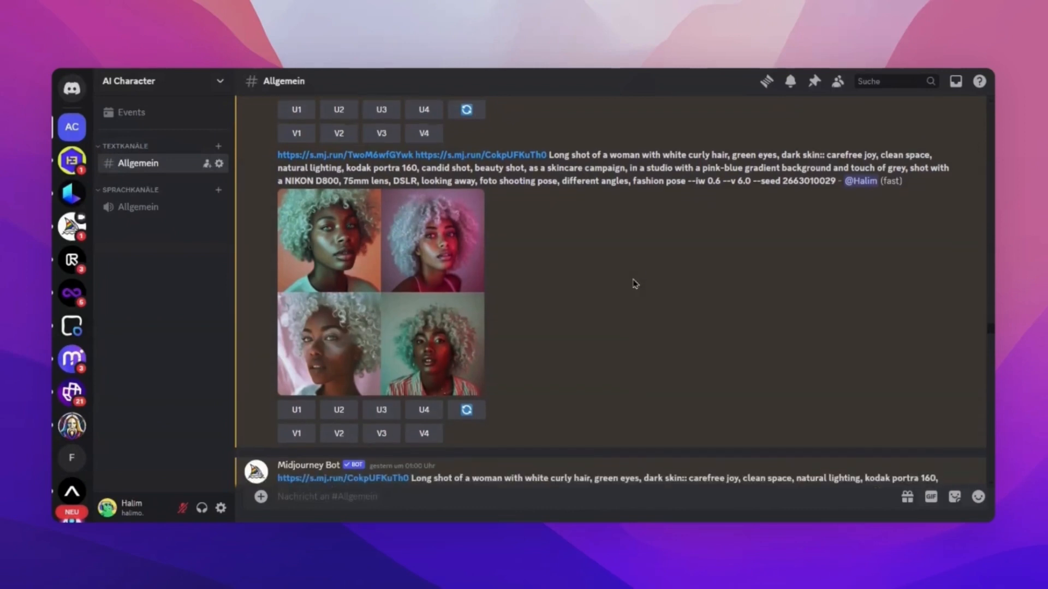
pyautogui.scroll(-2, 634, 284)
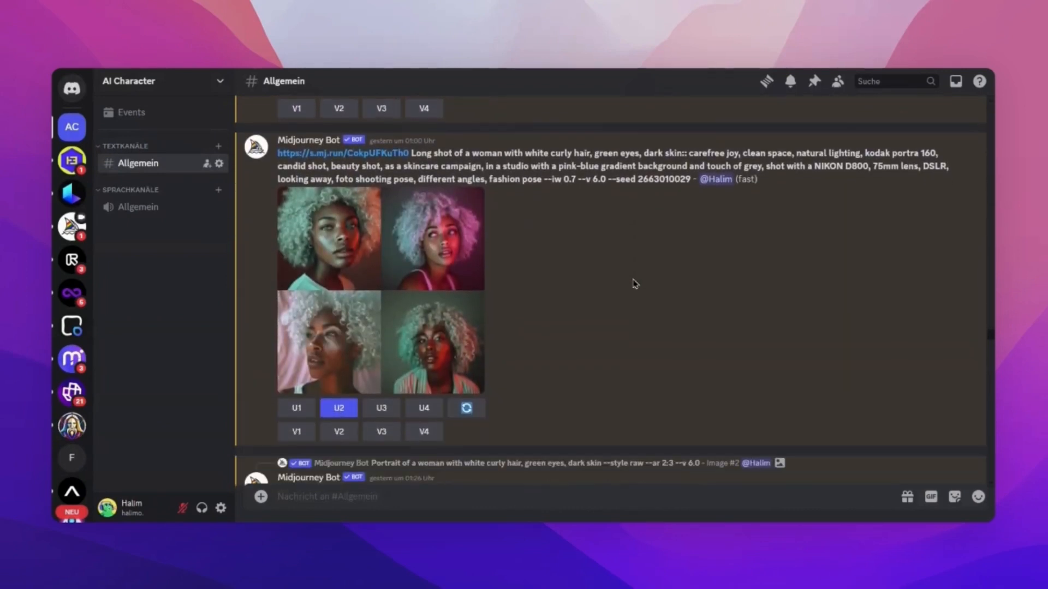
pyautogui.moveTo(560, 192); pyautogui.dragTo(578, 194)
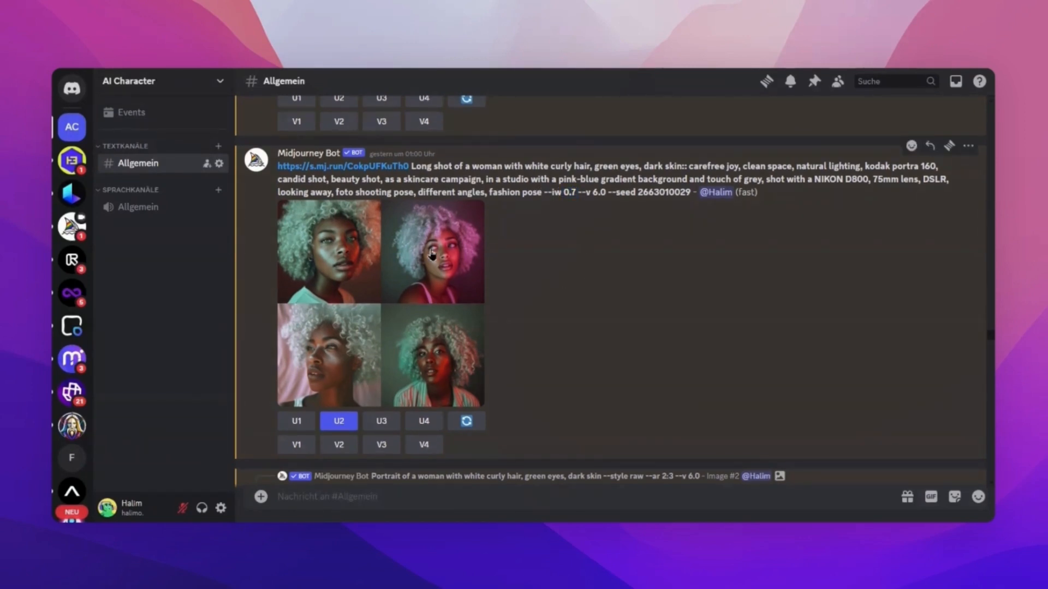
pyautogui.click(424, 255)
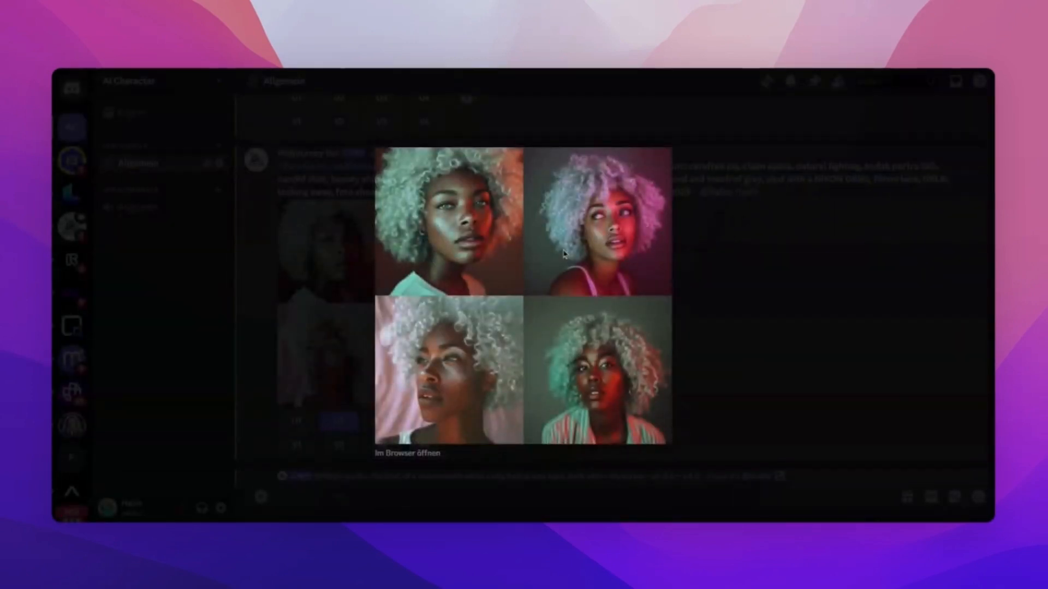
pyautogui.click(737, 320)
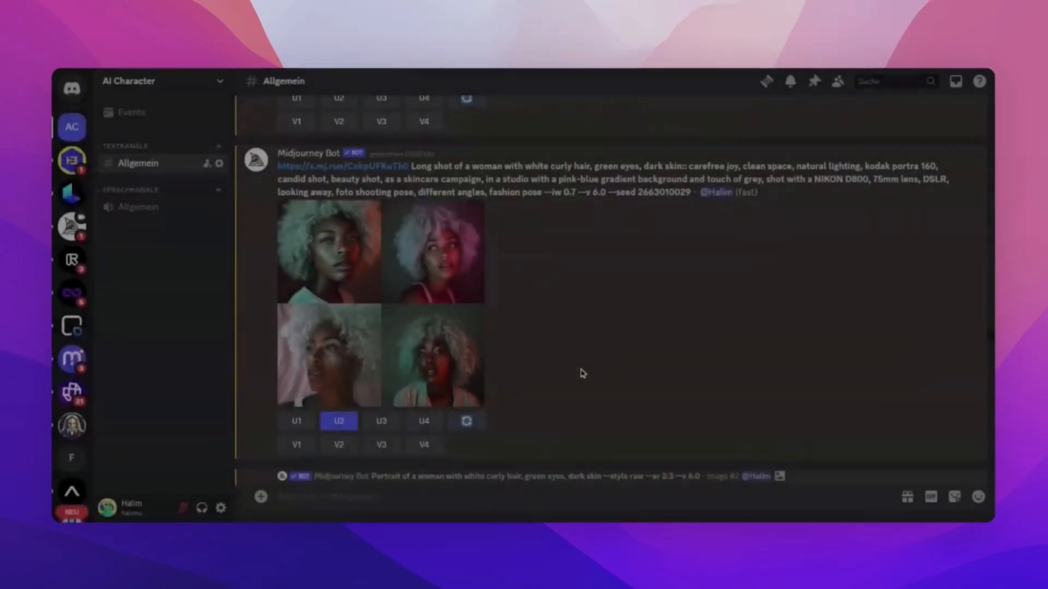
# Examine the upscaled image #2 of the --iw 0.7 long shot and the successive zoomed-out grids and upscales made from it.
pyautogui.scroll(-10, 543, 381)
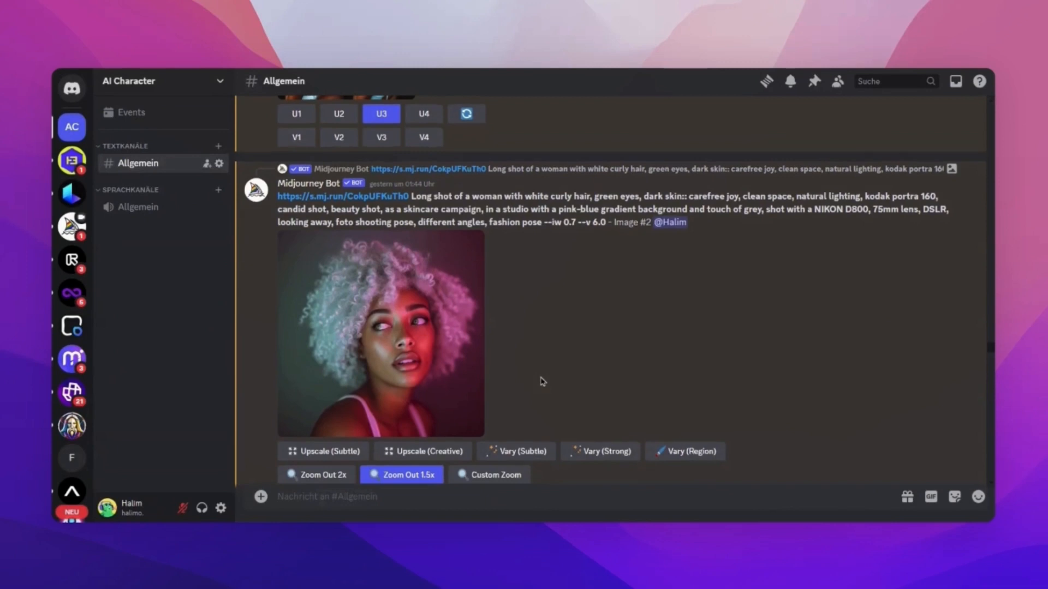
pyautogui.scroll(-1, 543, 381)
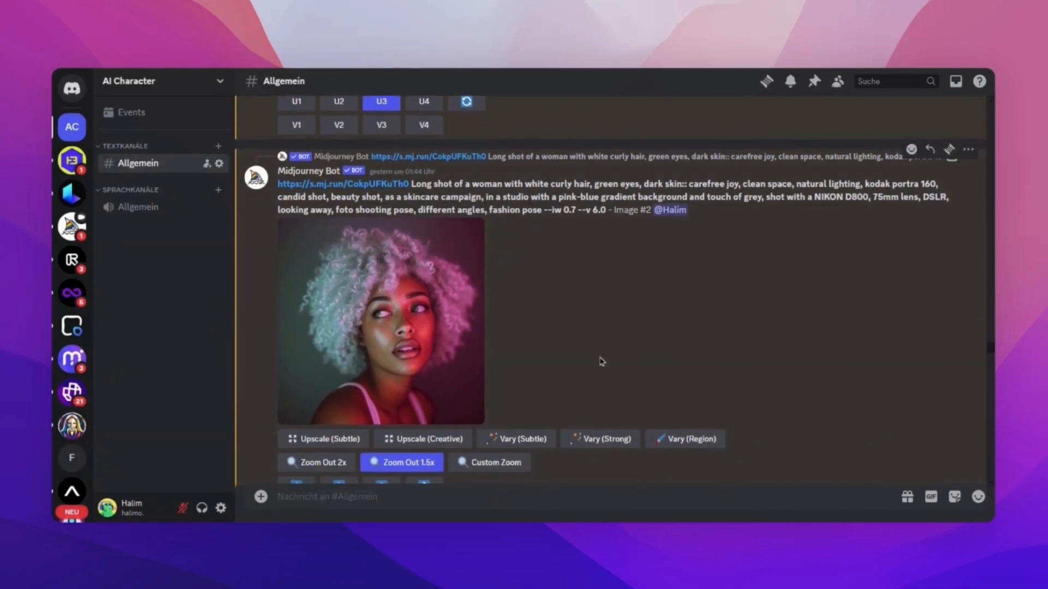
pyautogui.scroll(-1, 601, 361)
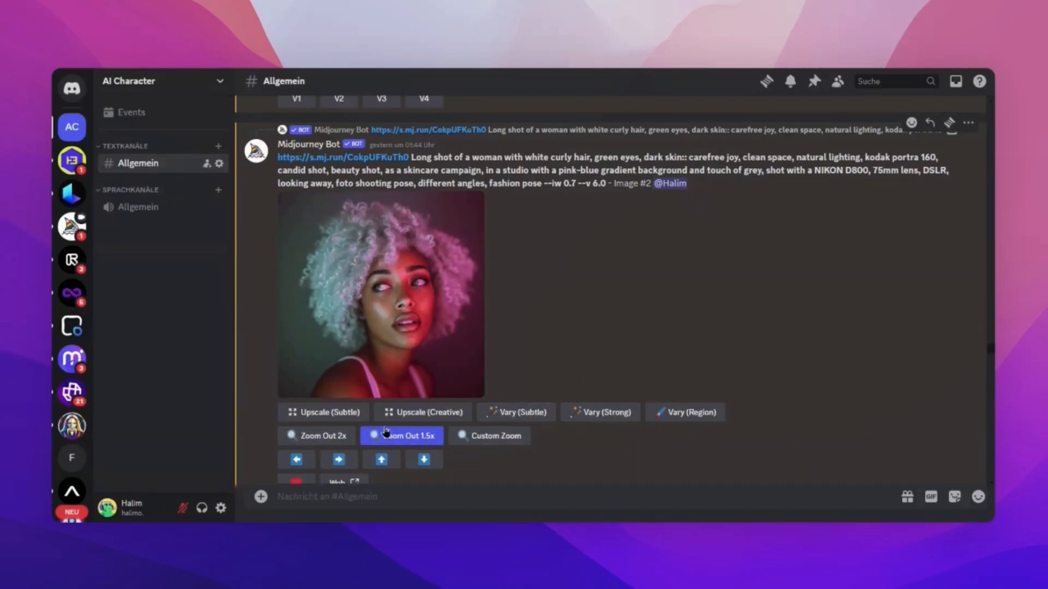
pyautogui.scroll(-8, 563, 370)
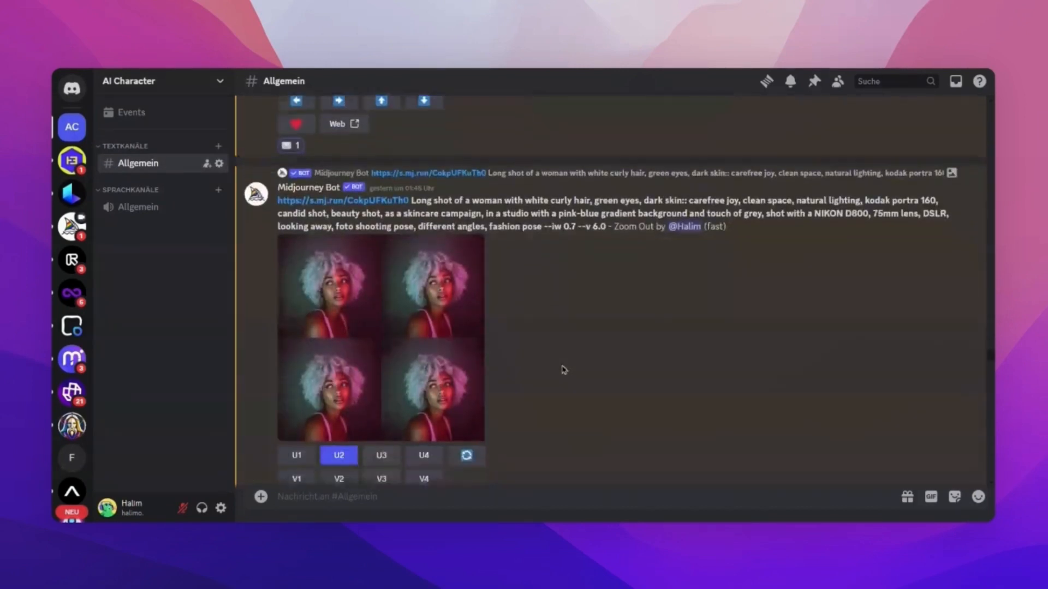
pyautogui.scroll(-3, 564, 370)
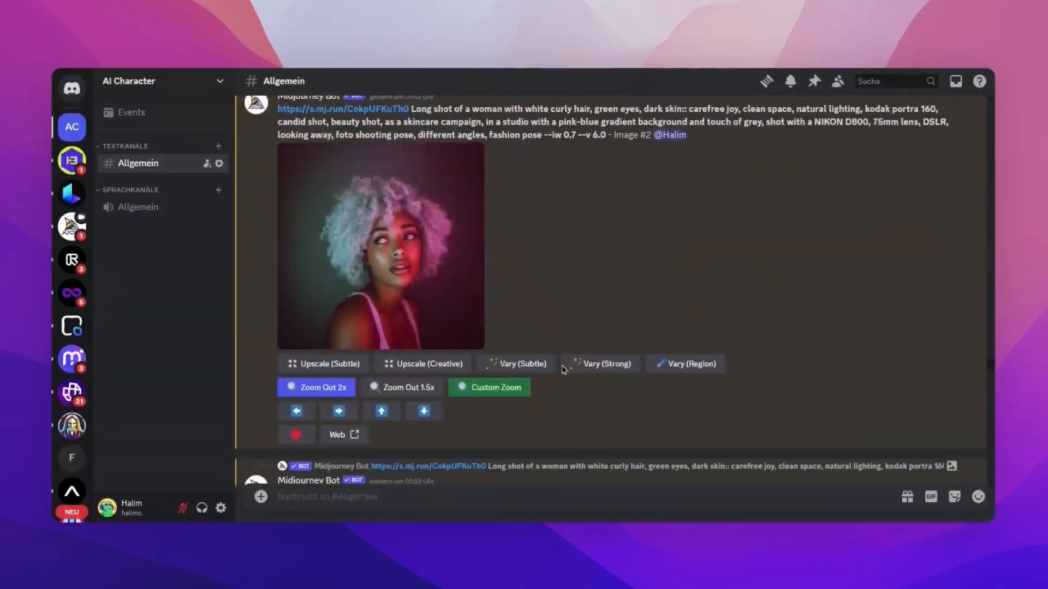
pyautogui.scroll(2, 557, 202)
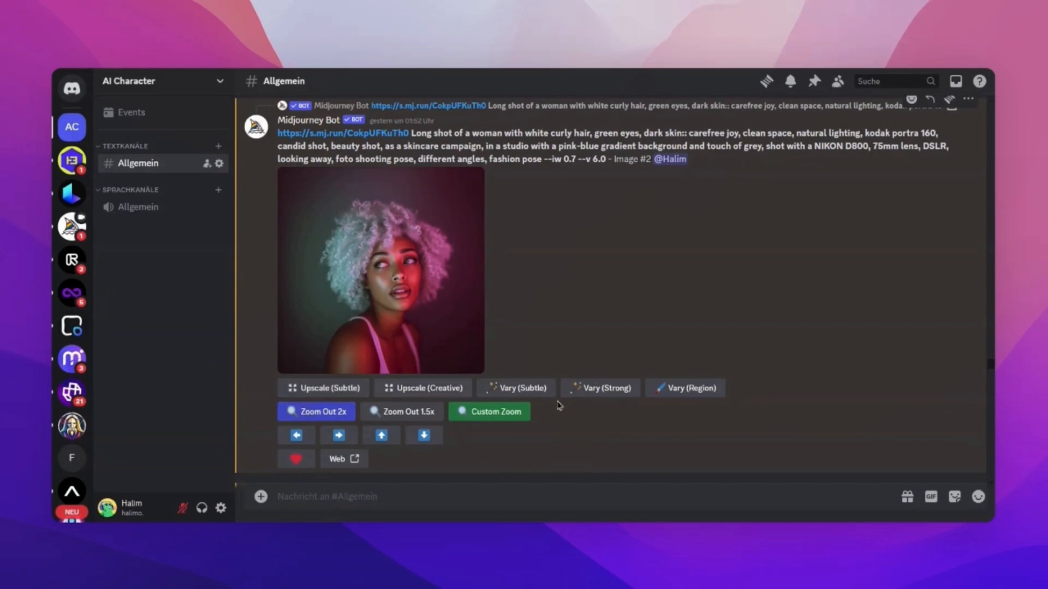
pyautogui.scroll(-10, 534, 428)
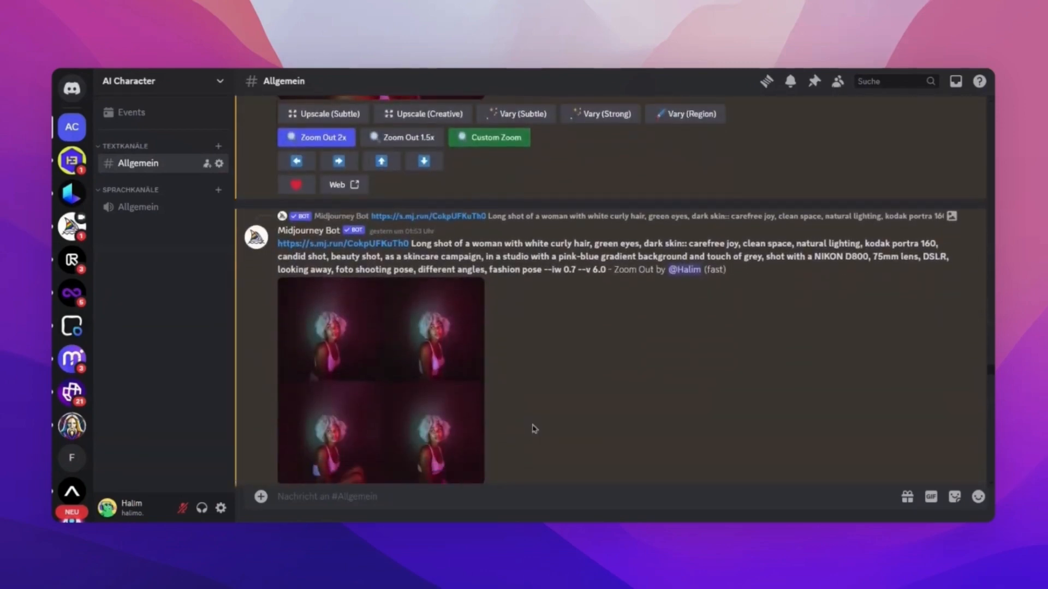
pyautogui.scroll(-10, 534, 429)
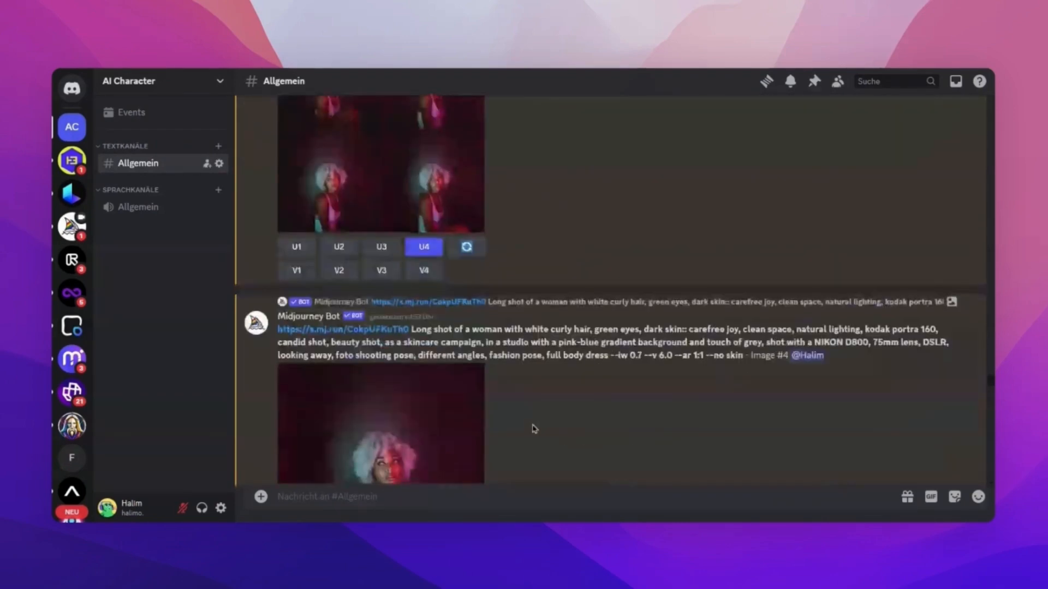
# Review the upscaled long shot image #4, return to the upscaled "Portrait of a woman" image #3 and open it on the Midjourney website.
pyautogui.scroll(3, 549, 271)
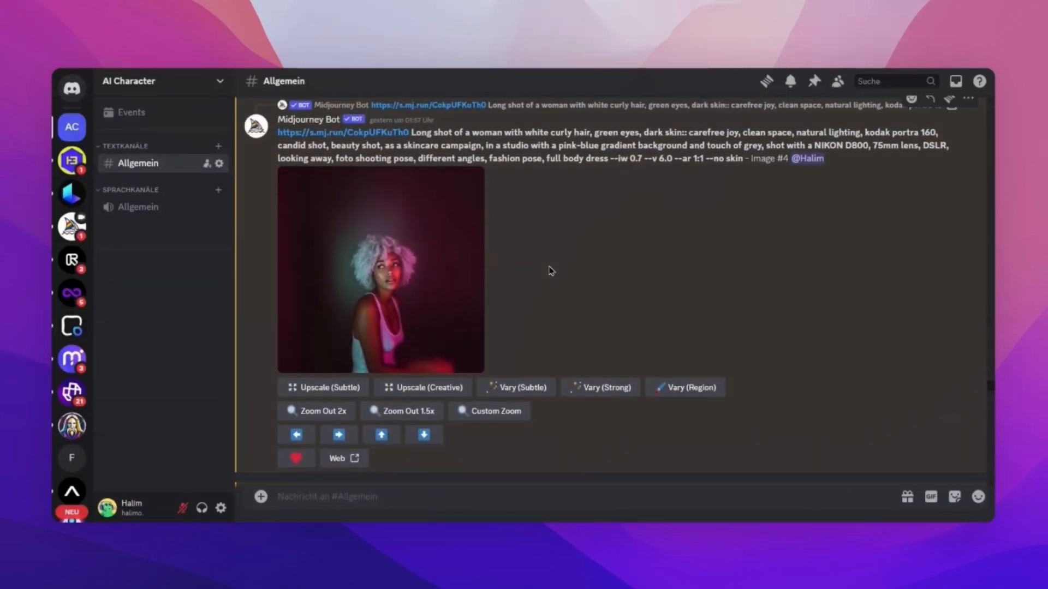
pyautogui.scroll(-5, 562, 293)
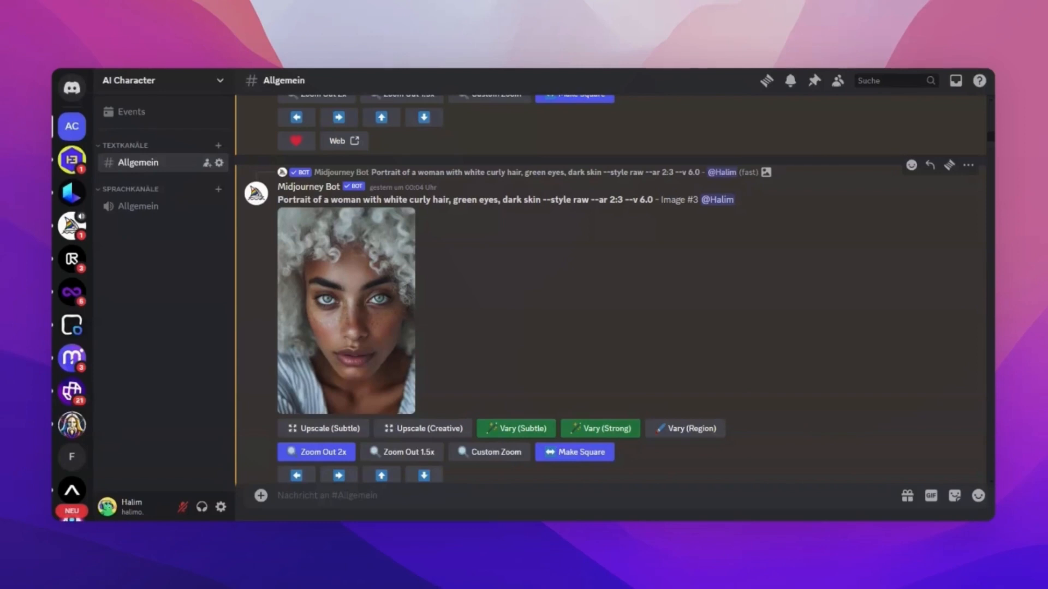
pyautogui.scroll(3, 563, 294)
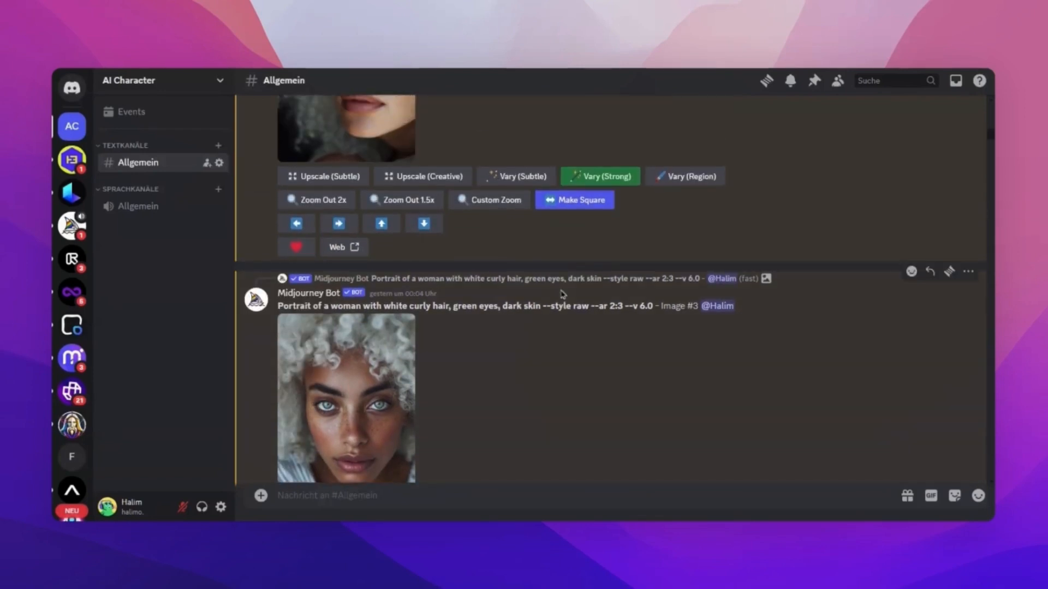
pyautogui.scroll(1, 563, 295)
pyautogui.scroll(-3, 563, 294)
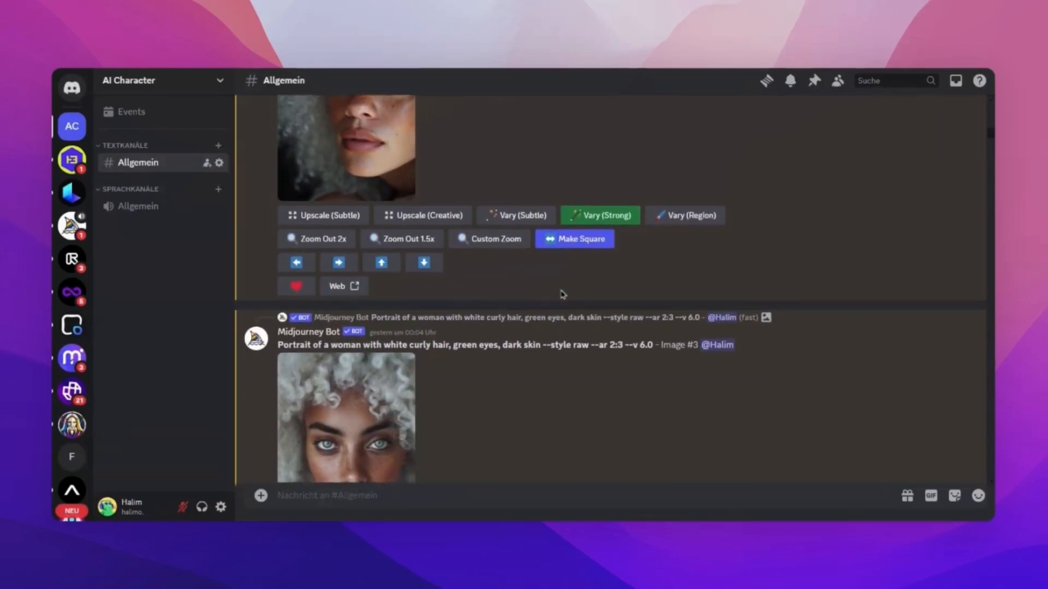
pyautogui.scroll(-2, 523, 374)
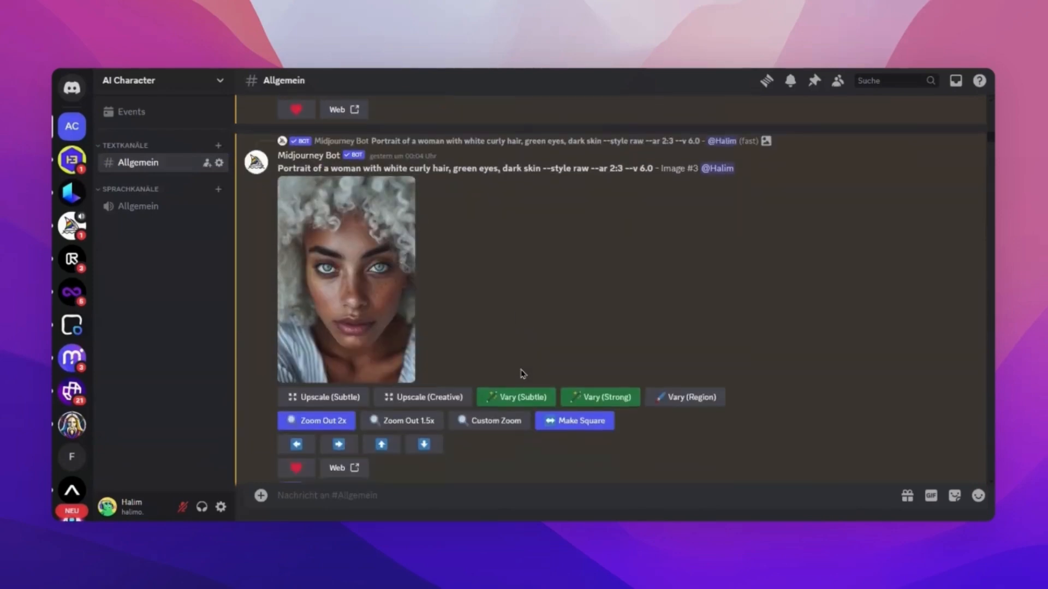
pyautogui.scroll(-1, 522, 374)
pyautogui.scroll(1, 506, 276)
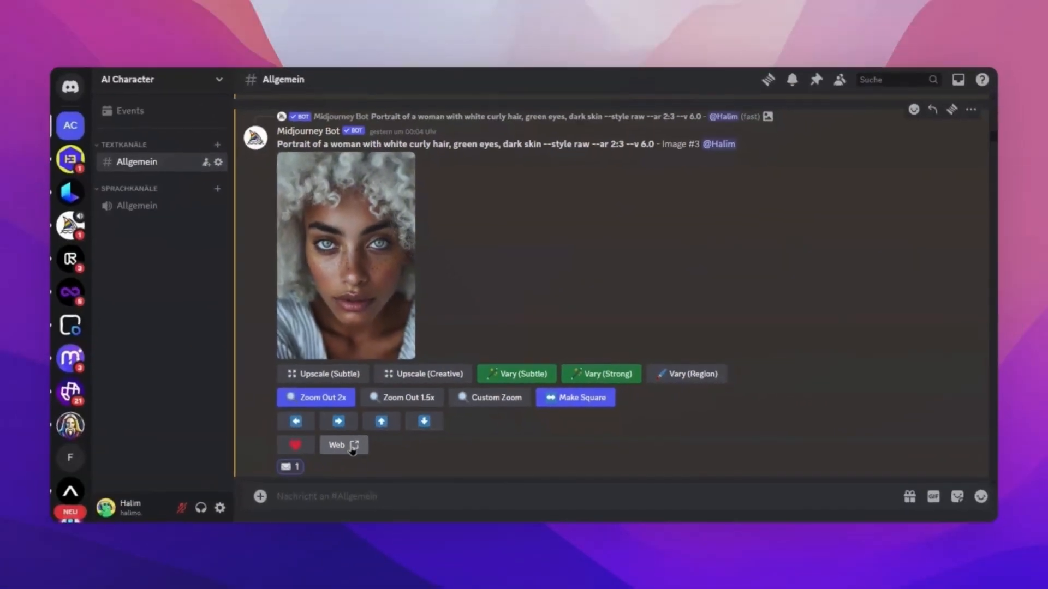
pyautogui.click(352, 446)
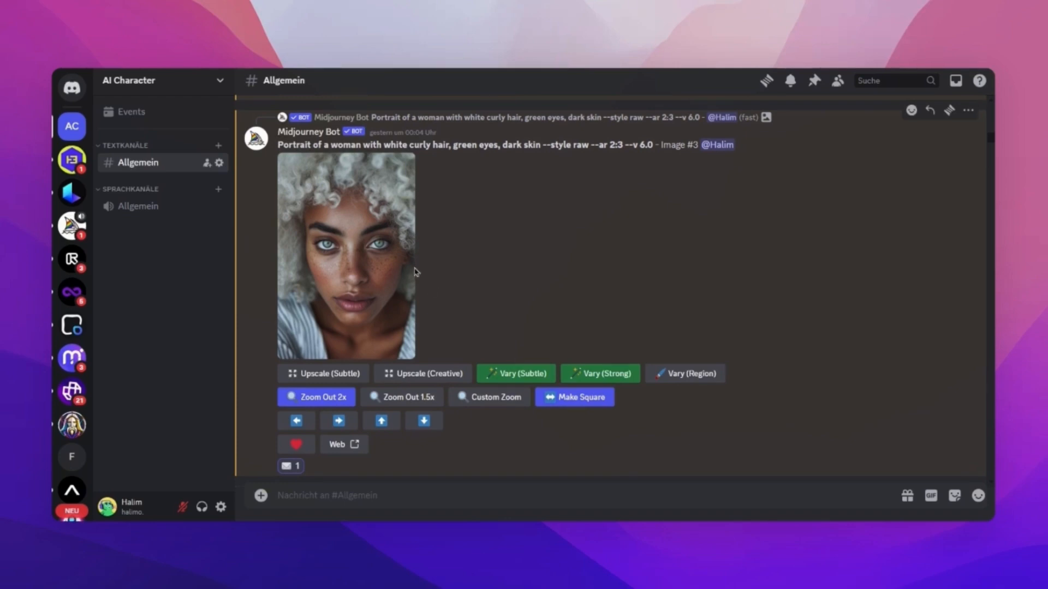
# View the upscaled portrait image #4 and highlight --ar 2:3 in the prompt of the zoomed-out portrait image #3.
pyautogui.scroll(-5, 480, 297)
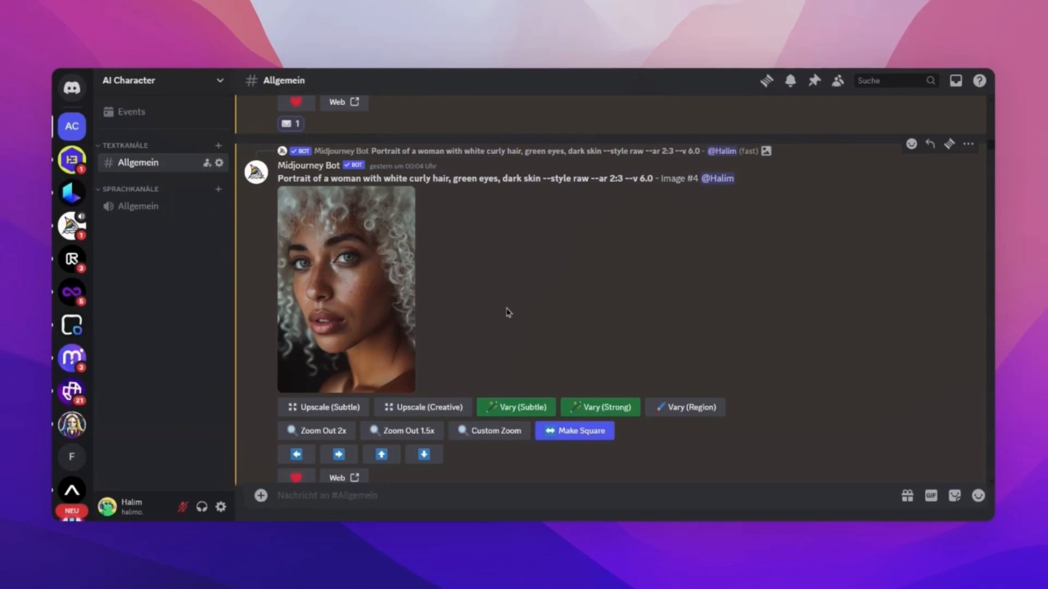
pyautogui.scroll(-3, 508, 311)
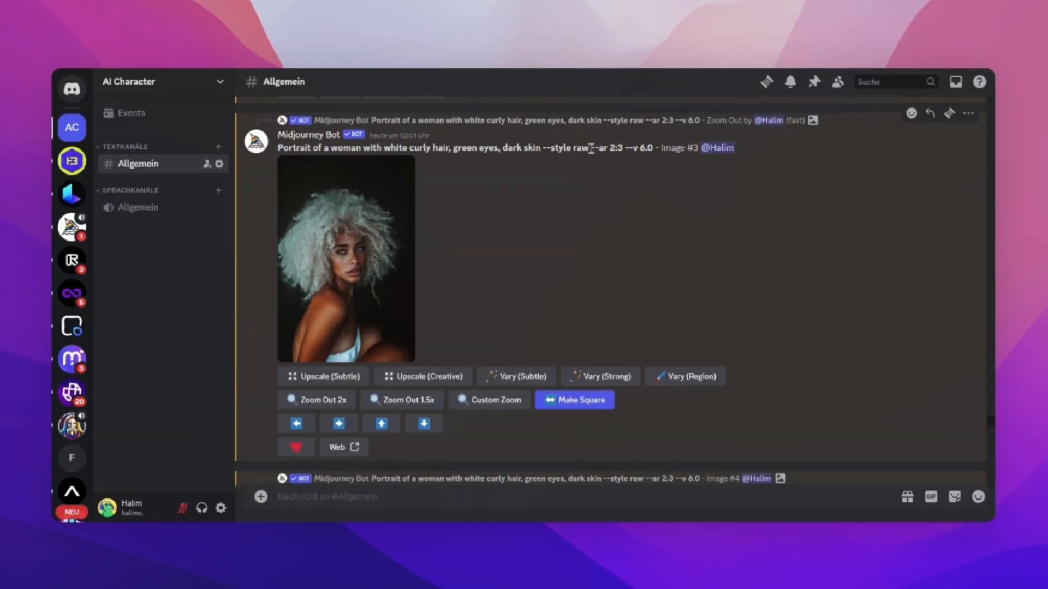
pyautogui.moveTo(591, 148); pyautogui.dragTo(623, 148)
pyautogui.click(552, 252)
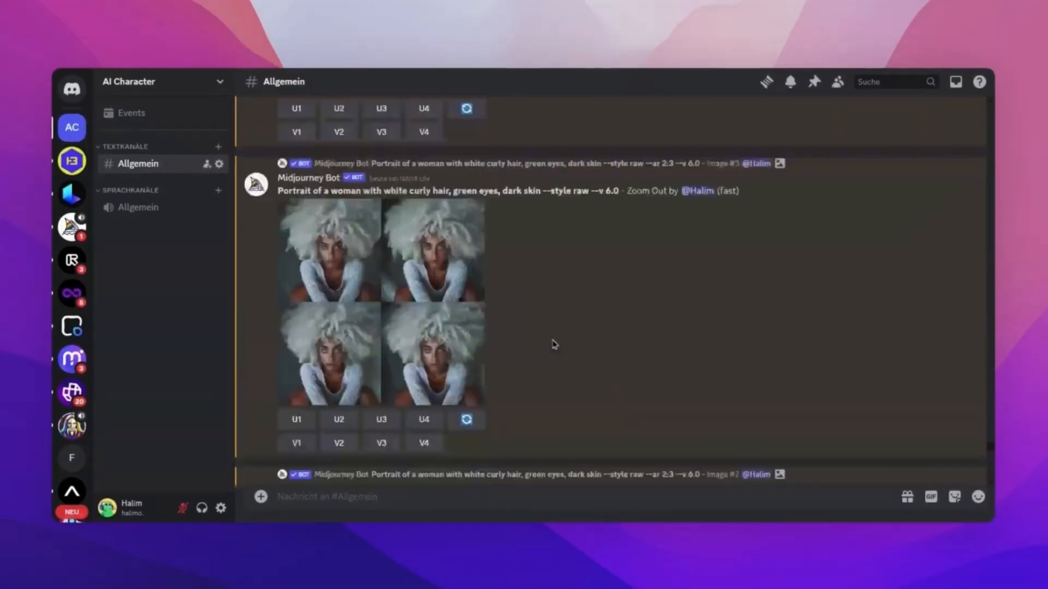
# Find the square zoom-out grid made from the 2:3 portrait, view it enlarged and close the enlarged view.
pyautogui.scroll(-5, 554, 344)
pyautogui.scroll(6, 555, 343)
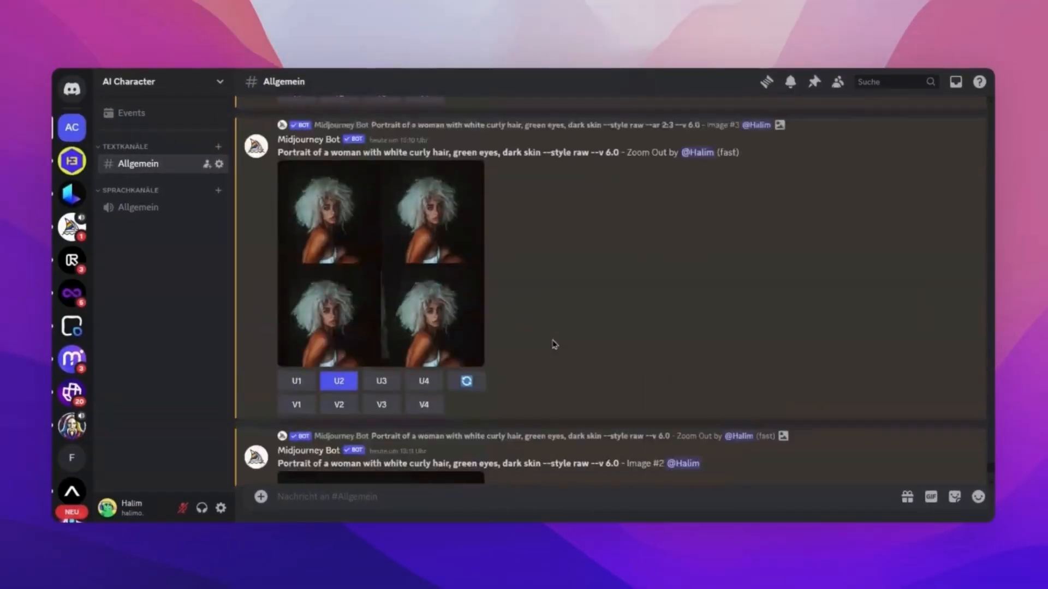
pyautogui.scroll(-1, 554, 344)
pyautogui.click(423, 302)
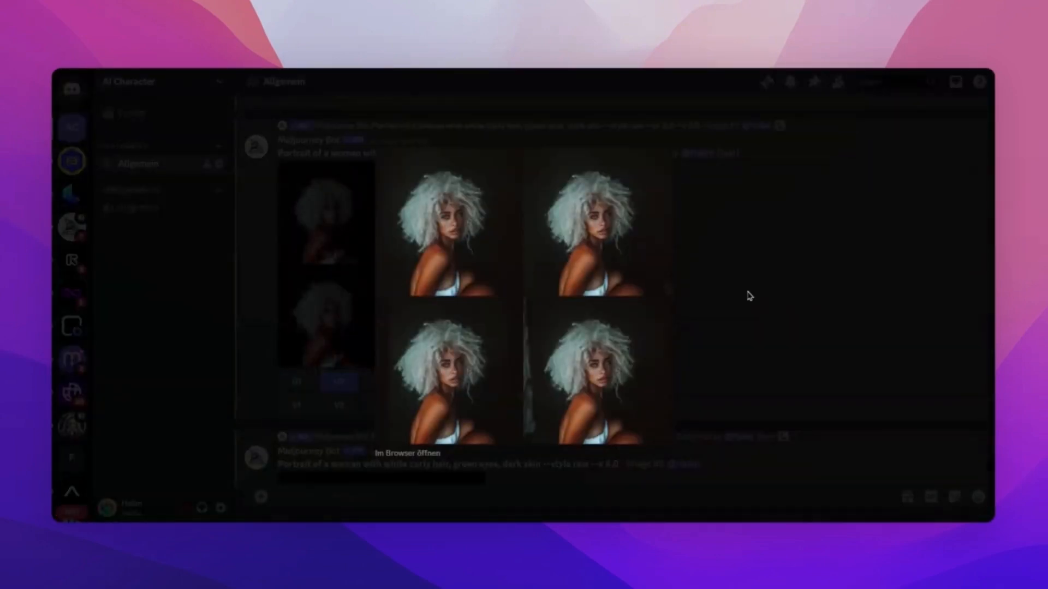
pyautogui.click(748, 296)
pyautogui.scroll(-4, 748, 297)
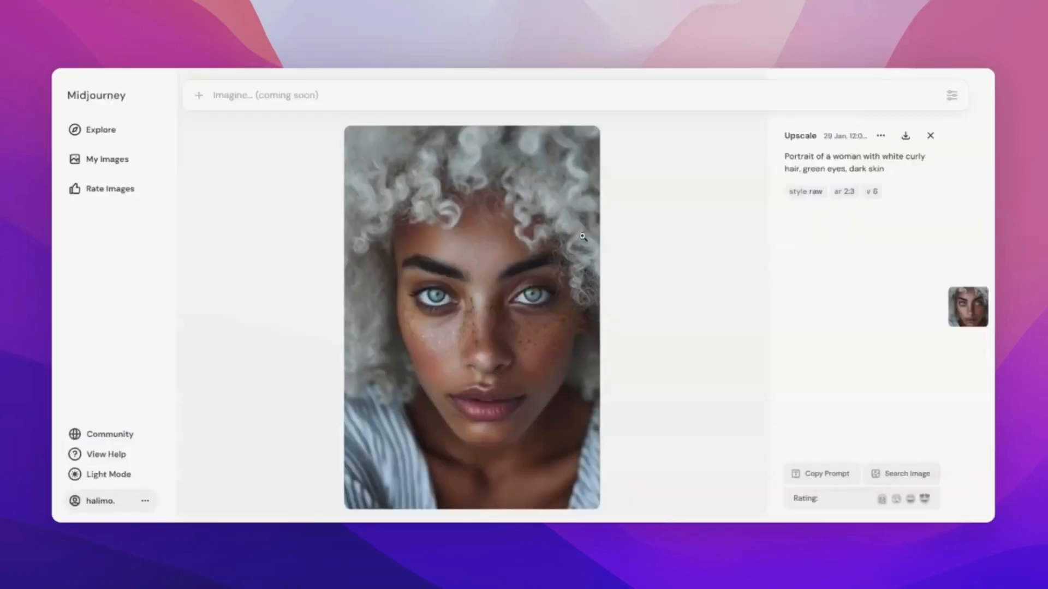
# Switch to the Midjourney website, show your own images, open the first square portrait and page through the following images.
pyautogui.click(110, 159)
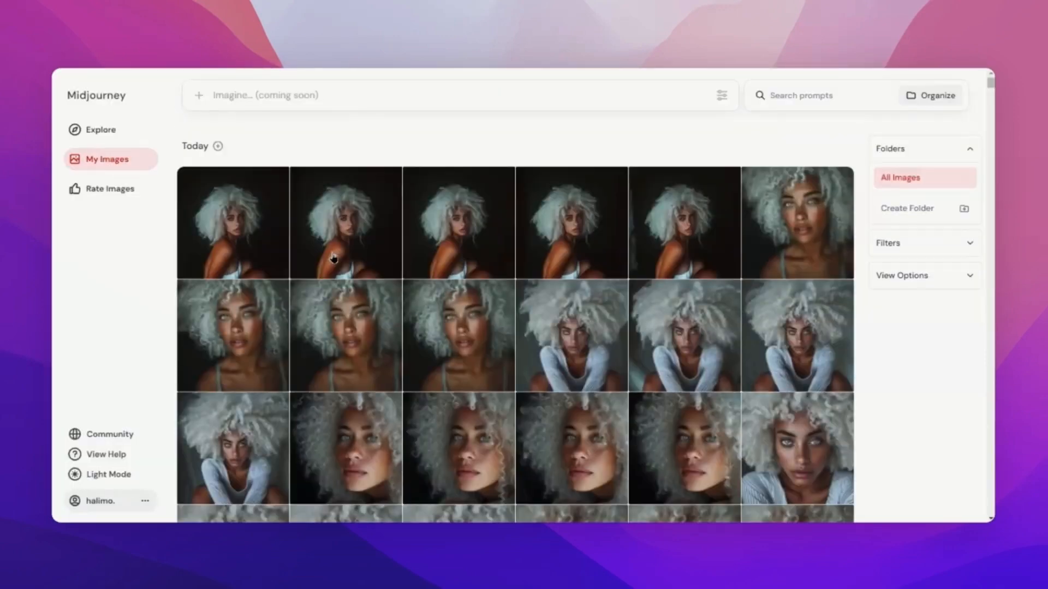
pyautogui.click(257, 234)
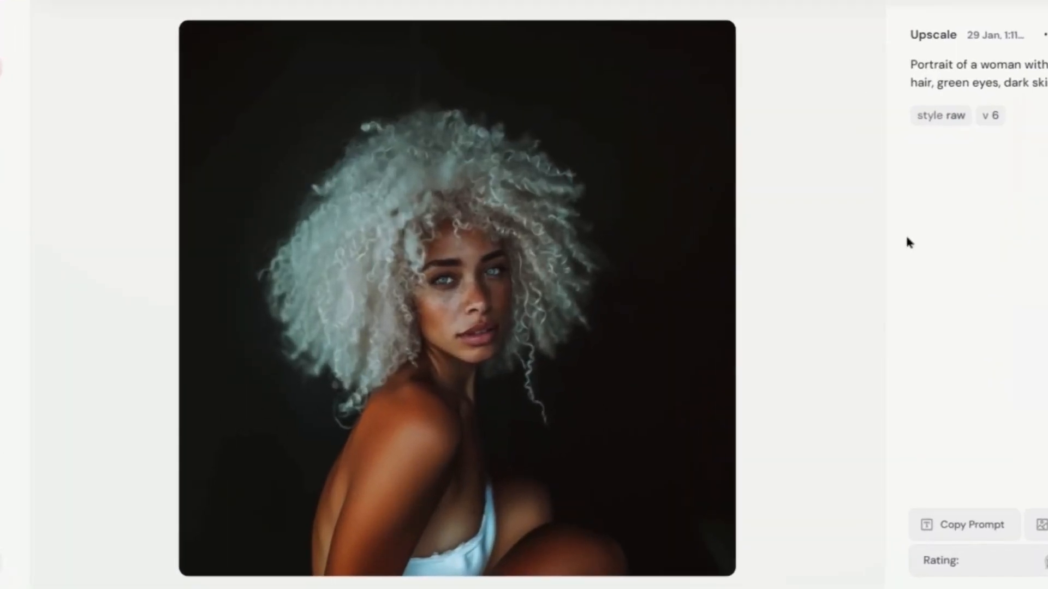
pyautogui.press('Right')
pyautogui.press('Right')
pyautogui.press('Right')
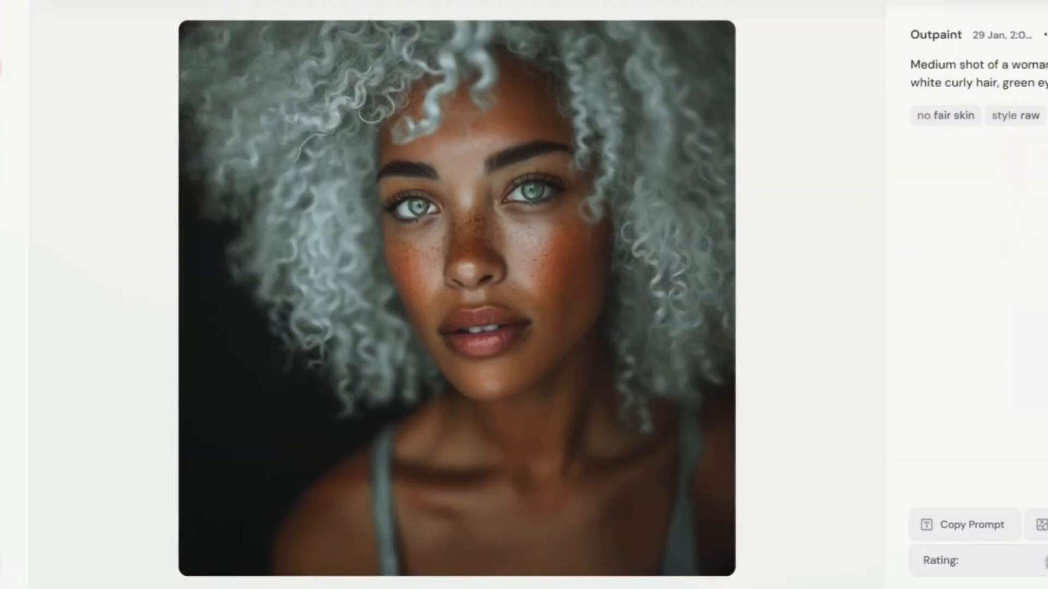
pyautogui.press('Right')
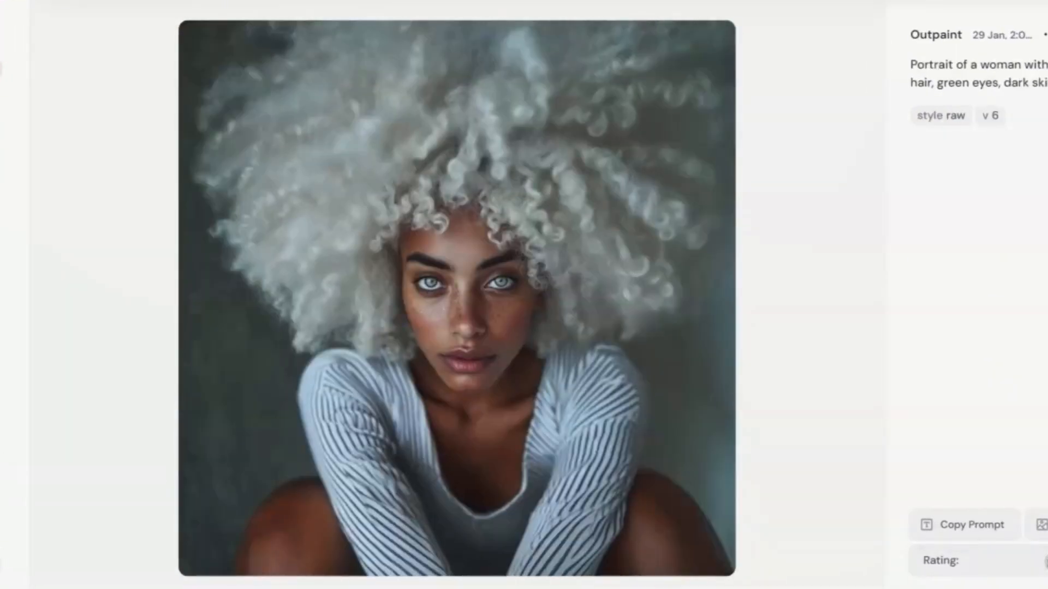
pyautogui.press('Right')
pyautogui.press('Right')
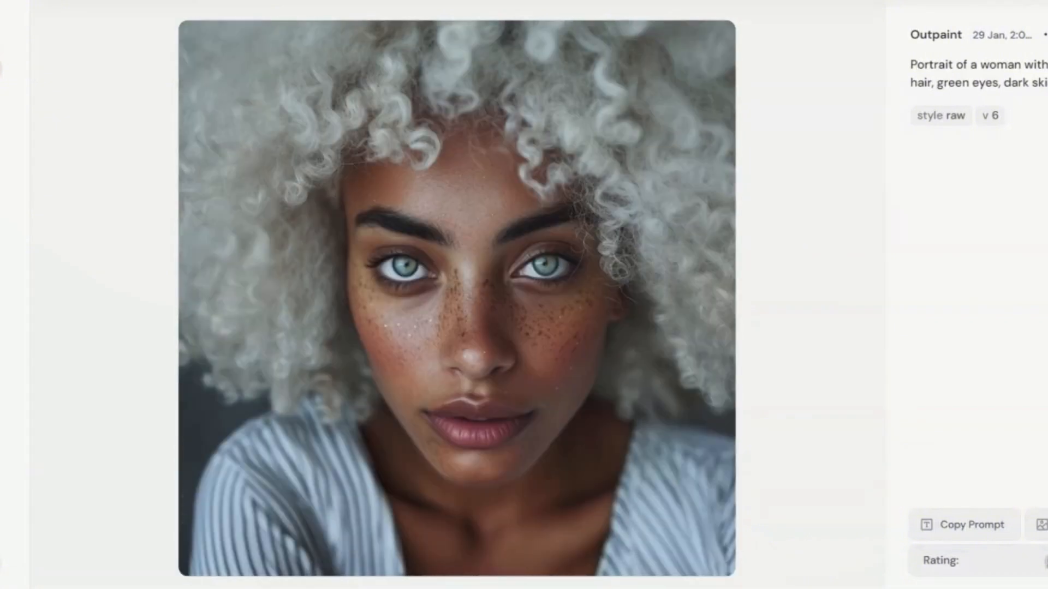
pyautogui.press('Right')
pyautogui.press('Right')
pyautogui.press('Right')
pyautogui.press('Right')
pyautogui.press('Right')
pyautogui.press('Right')
pyautogui.press('Right')
pyautogui.press('Right')
pyautogui.press('Right')
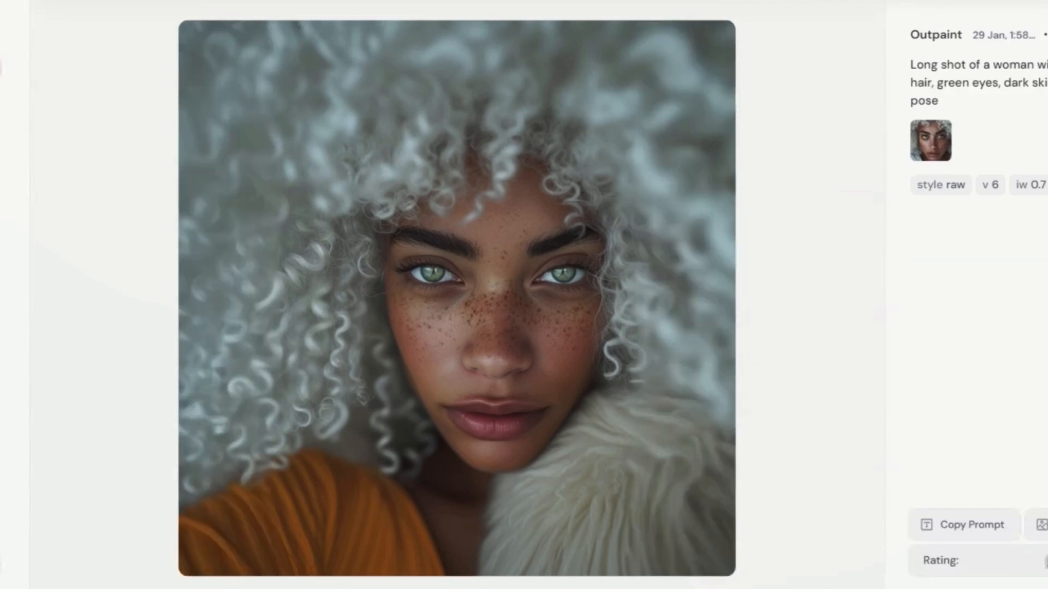
pyautogui.press('Right')
pyautogui.press('Right')
pyautogui.press('Right')
pyautogui.press('Right')
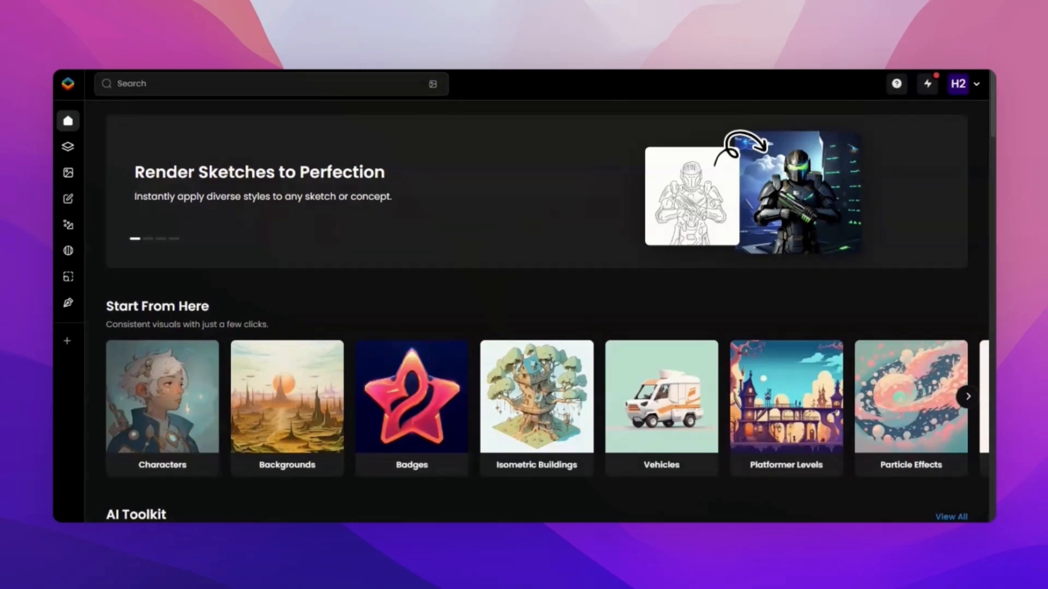
# Switch to Scenario, open its models overview and browse the curated platform models.
pyautogui.moveTo(67, 161)
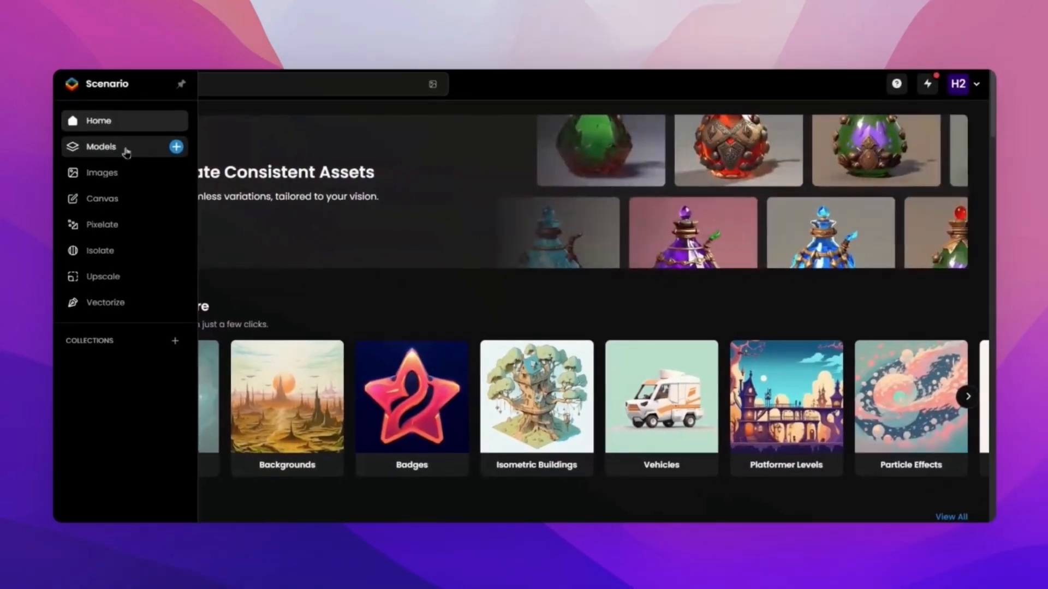
pyautogui.click(126, 152)
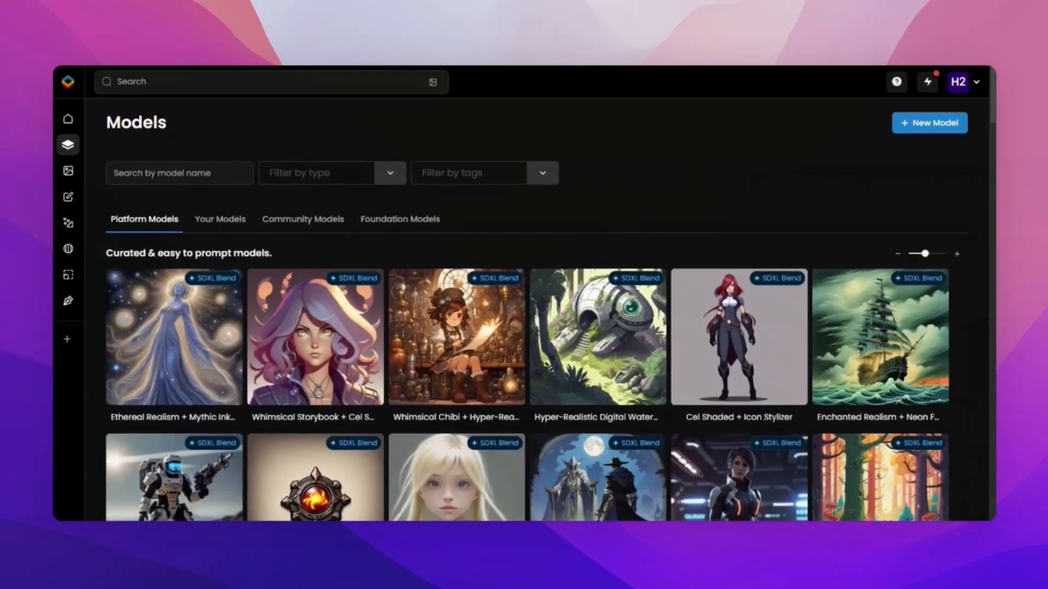
pyautogui.scroll(-4, 615, 230)
pyautogui.scroll(-6, 601, 365)
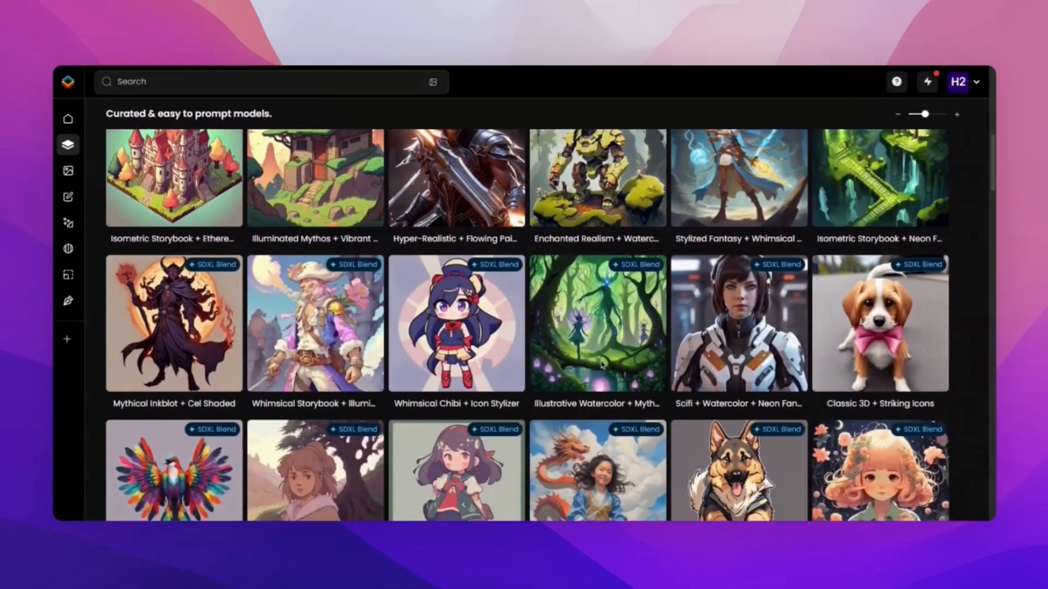
pyautogui.scroll(5, 602, 364)
pyautogui.scroll(5, 602, 364)
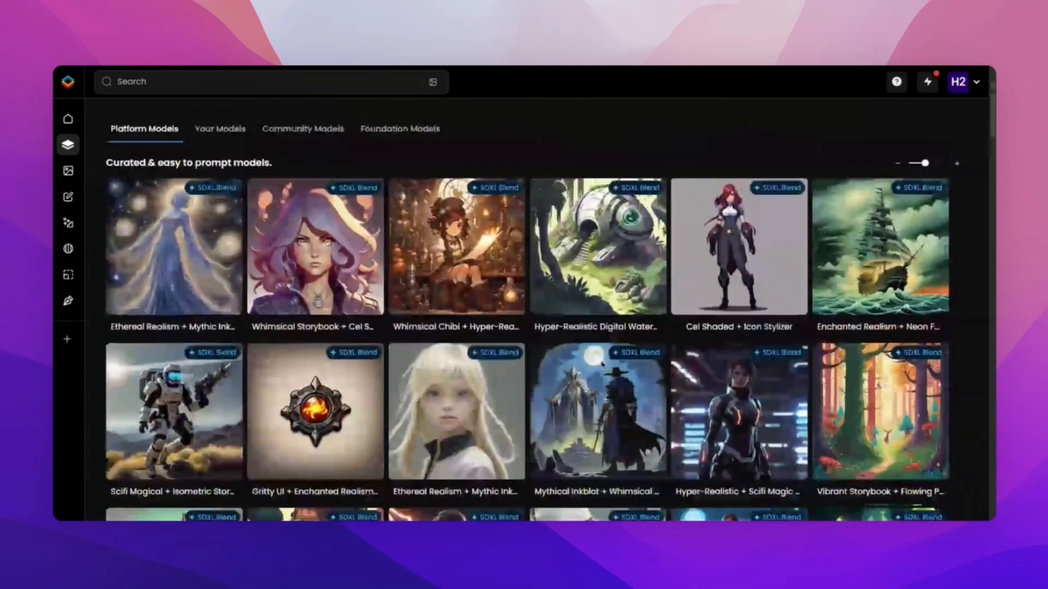
# Browse the community models with their sample characters and styles, and show the foundation models.
pyautogui.click(314, 224)
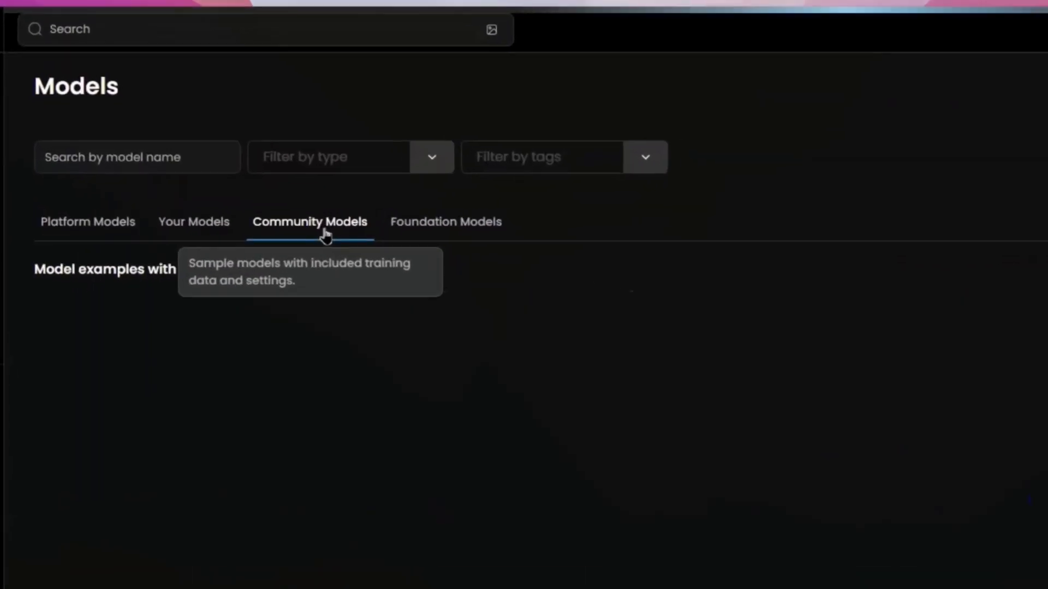
pyautogui.scroll(-1, 412, 240)
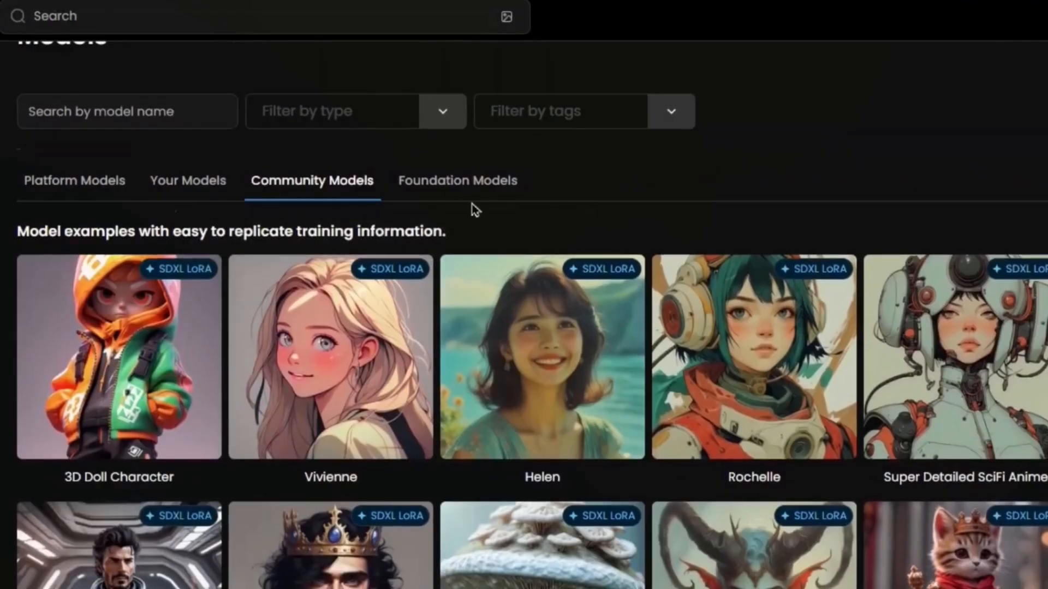
pyautogui.scroll(-5, 474, 210)
pyautogui.scroll(-5, 571, 233)
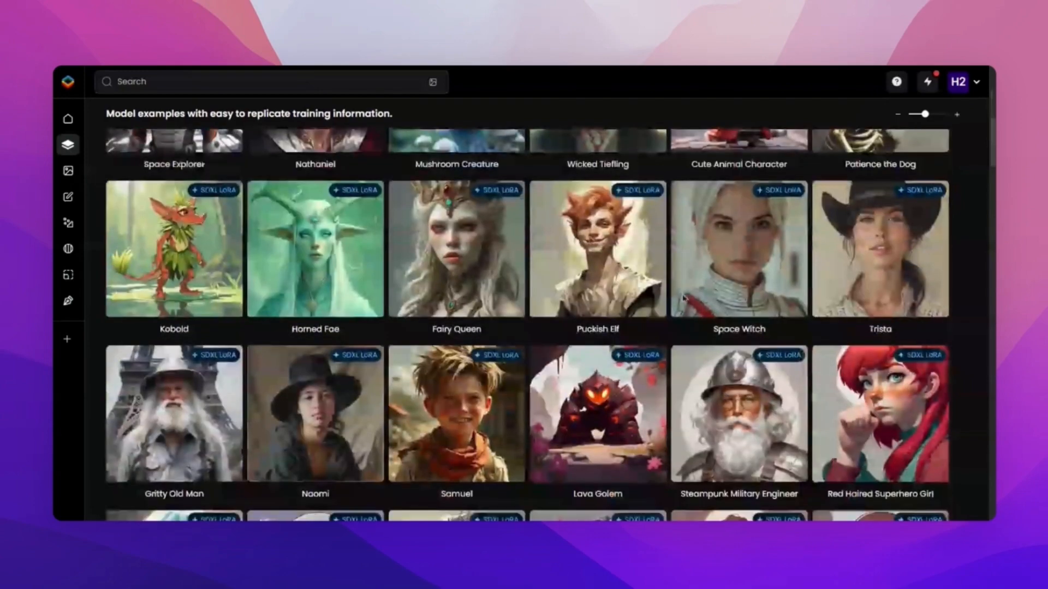
pyautogui.scroll(-7, 670, 334)
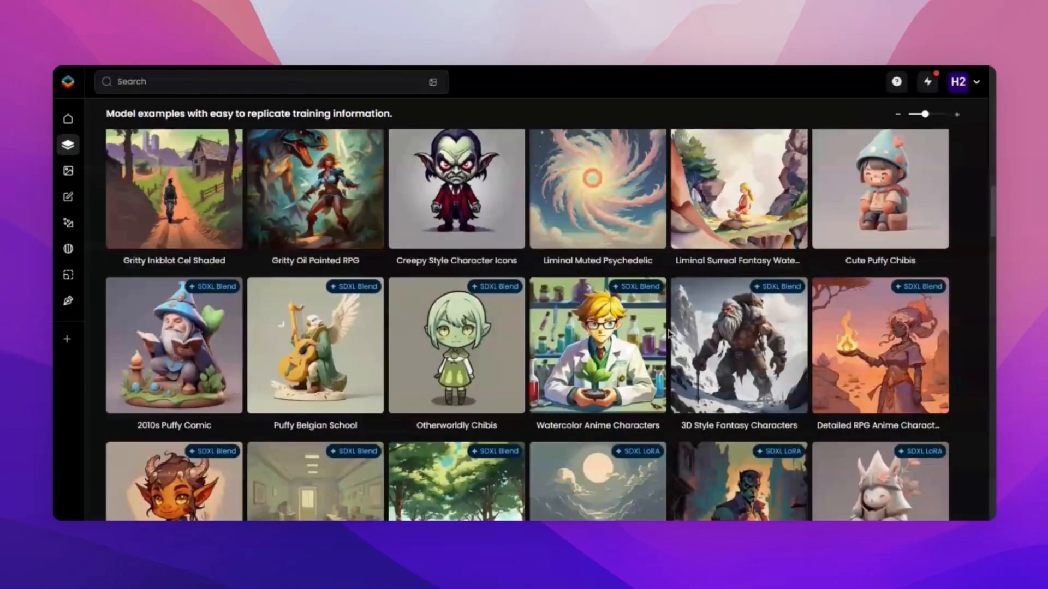
pyautogui.scroll(-15, 670, 334)
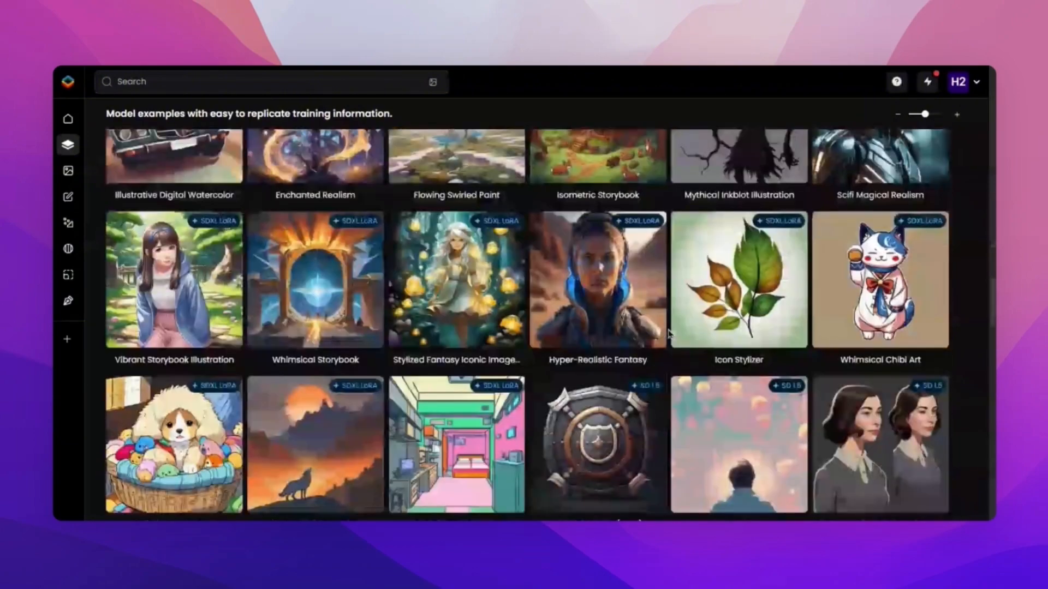
pyautogui.scroll(20, 670, 334)
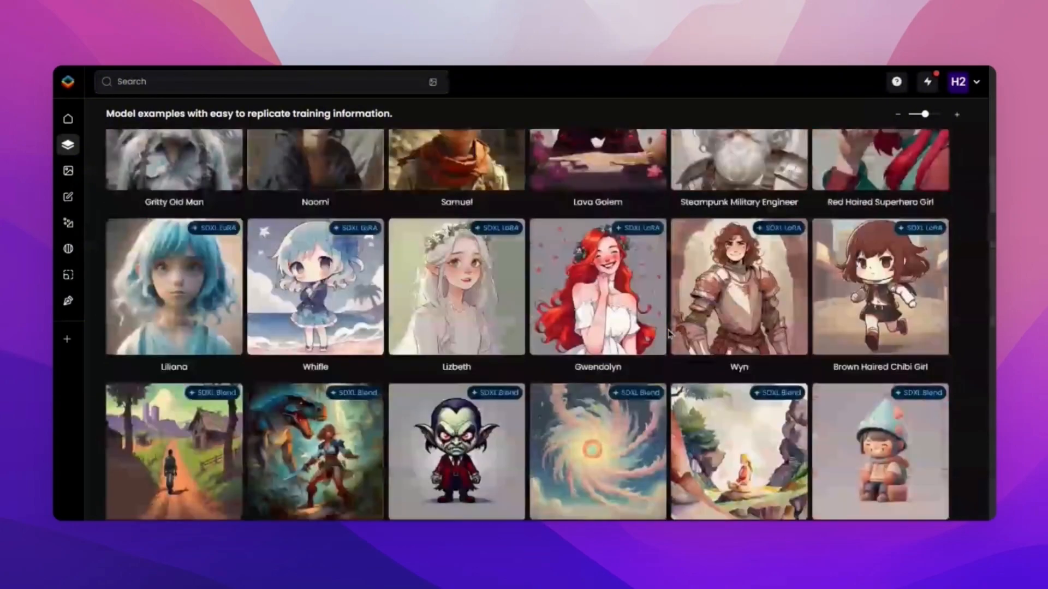
pyautogui.scroll(3, 670, 334)
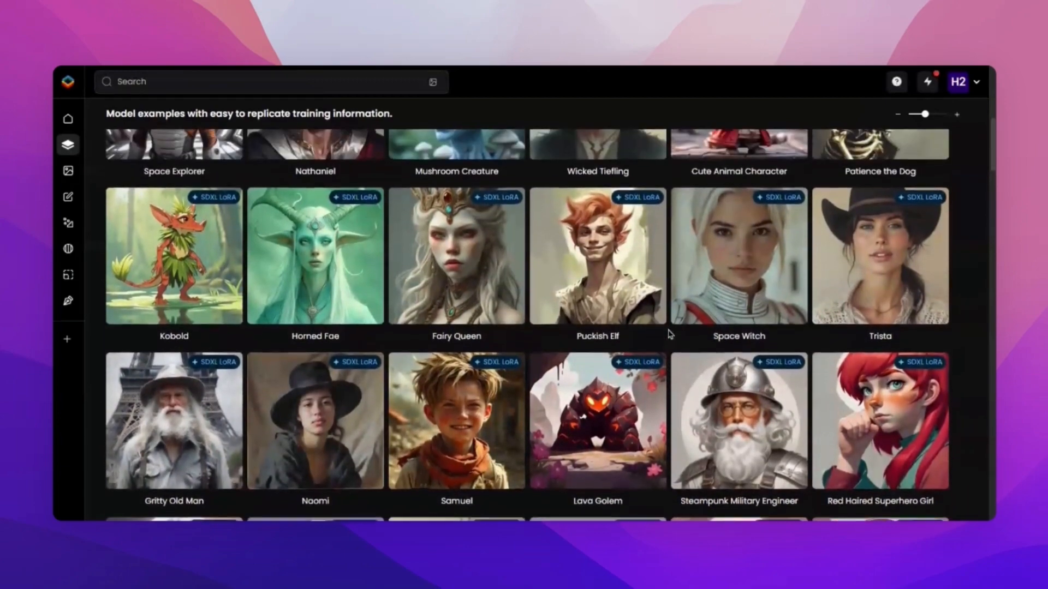
pyautogui.scroll(7, 670, 334)
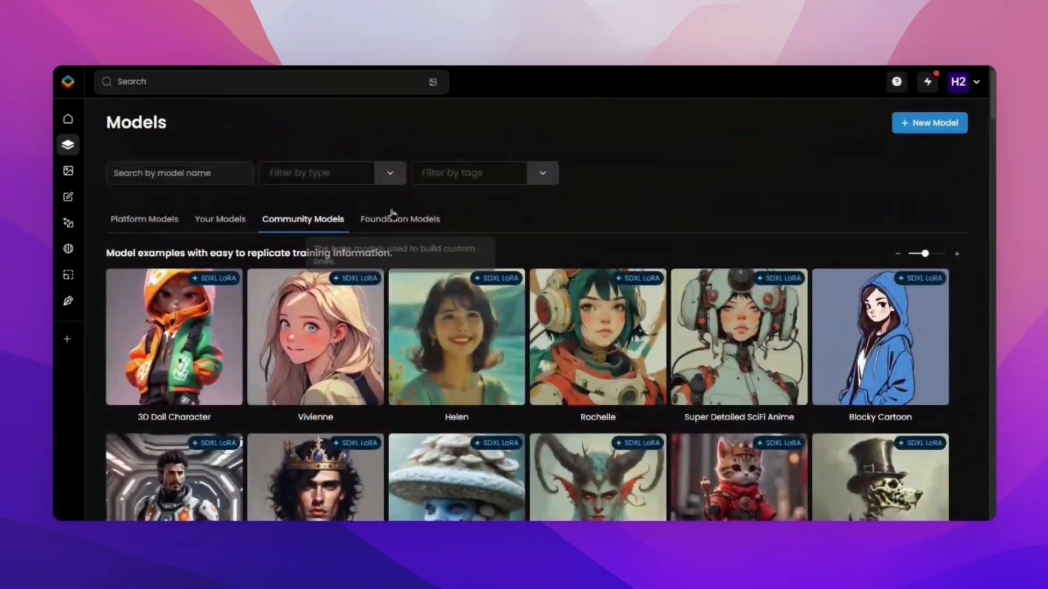
pyautogui.click(398, 219)
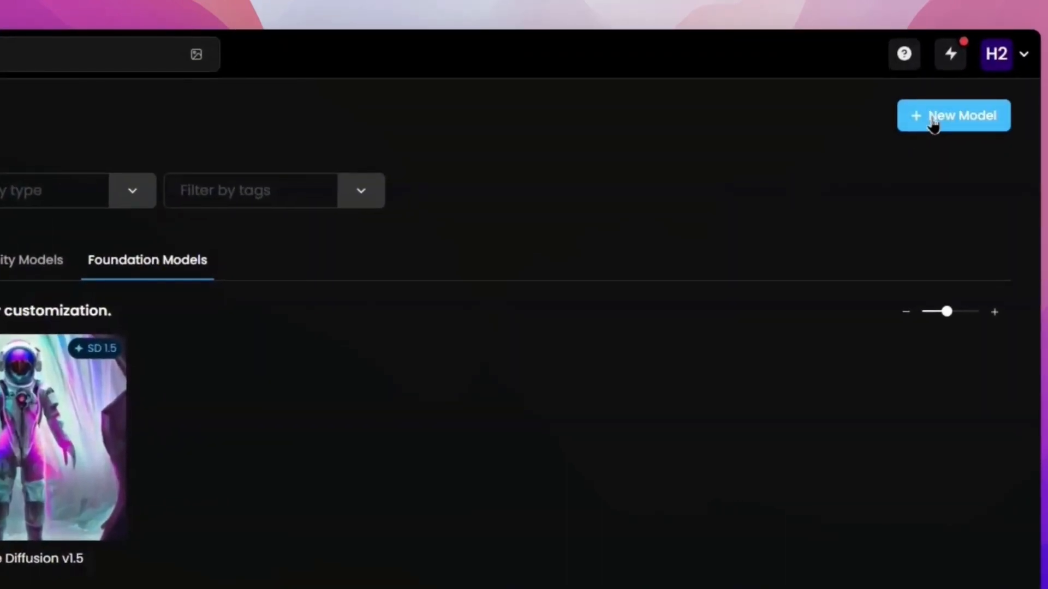
# Create a new model by training your own from uploaded images and name it Helium.
pyautogui.click(934, 122)
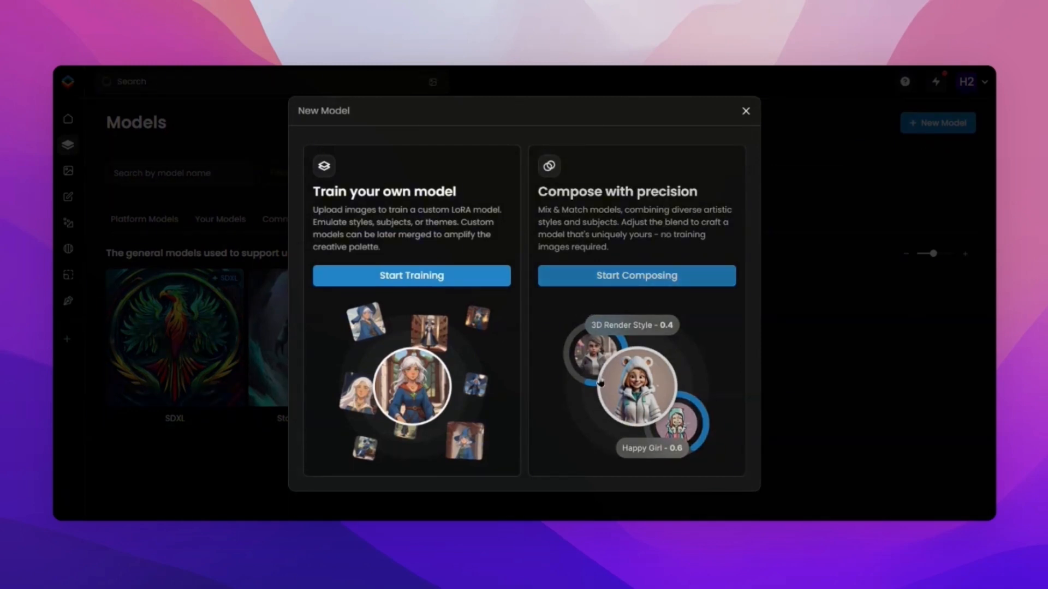
pyautogui.click(406, 288)
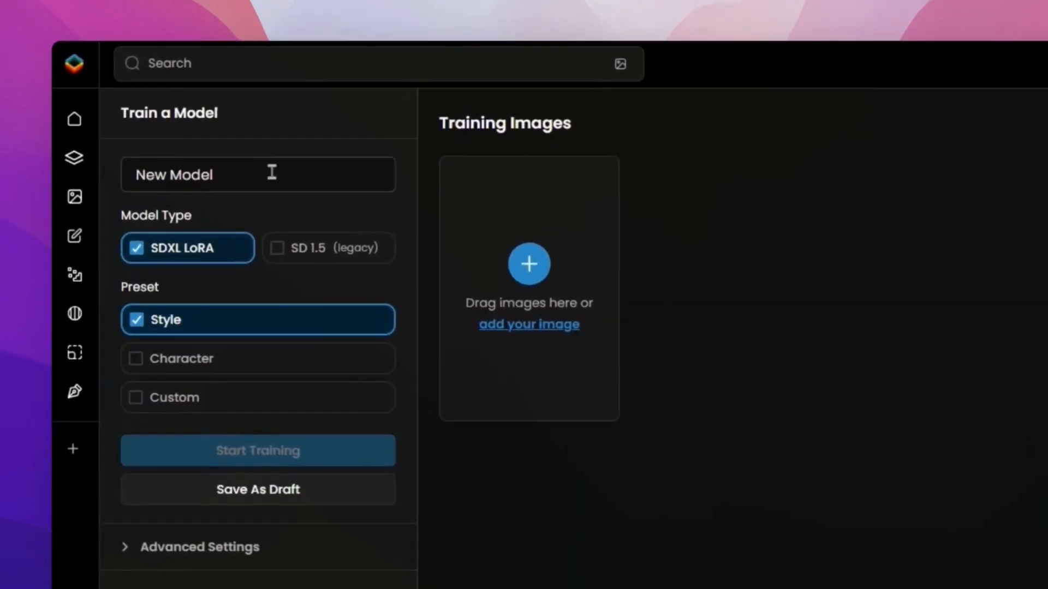
pyautogui.click(271, 173)
pyautogui.press('super+a')
pyautogui.write('Helium,')
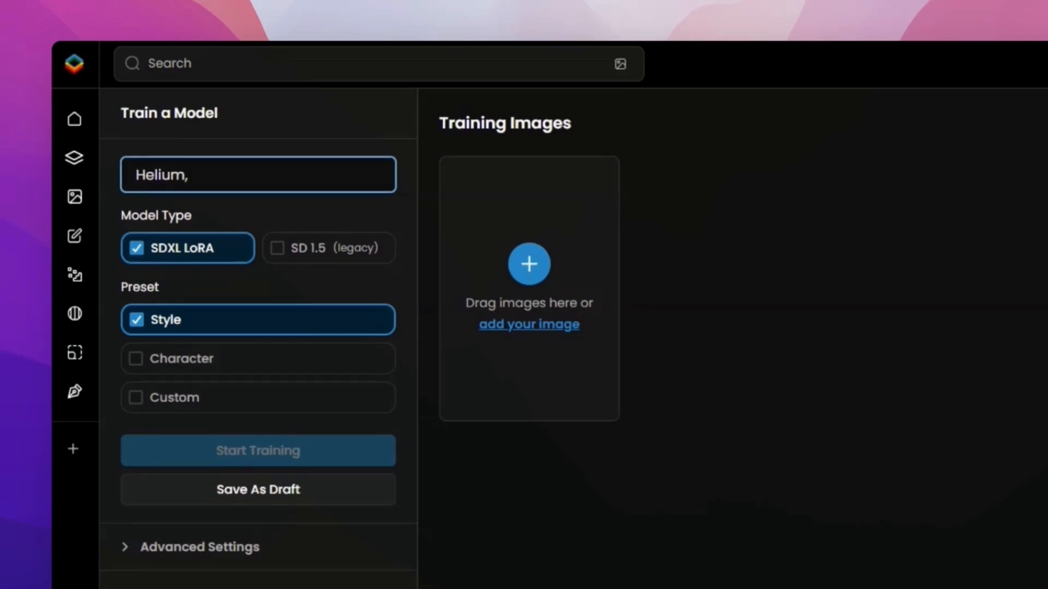
# Name the model Helium v1, choose the Character preset and show the advanced training settings.
pyautogui.press('BackSpace')
pyautogui.write('v1')
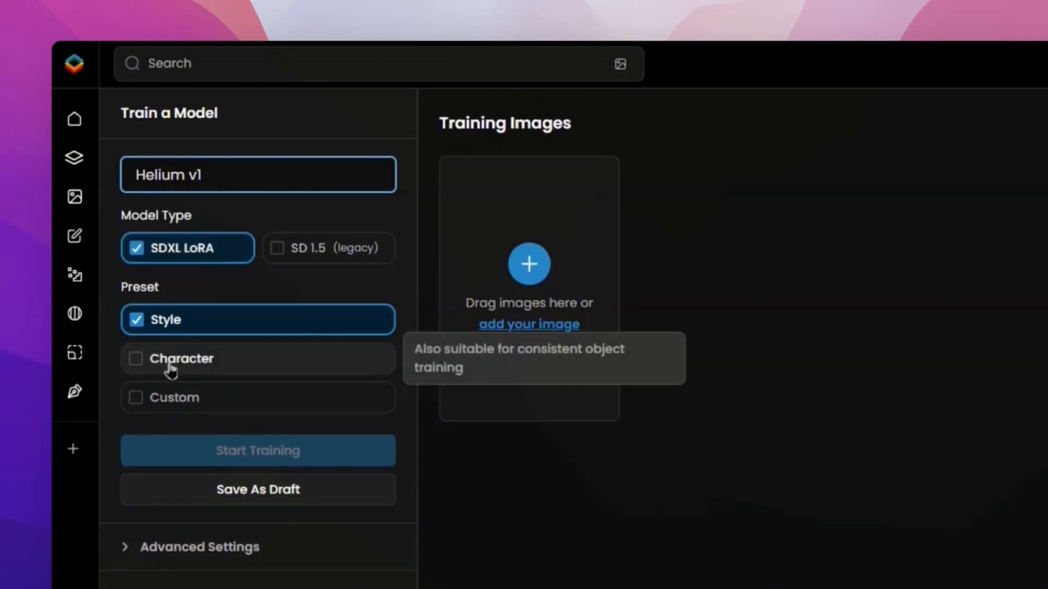
pyautogui.click(188, 369)
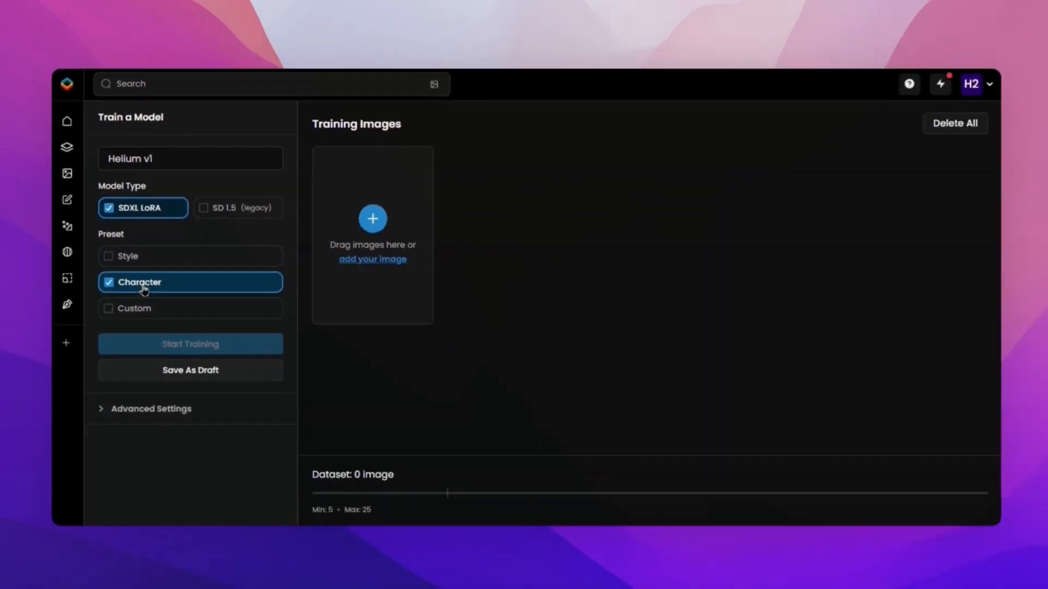
pyautogui.click(219, 546)
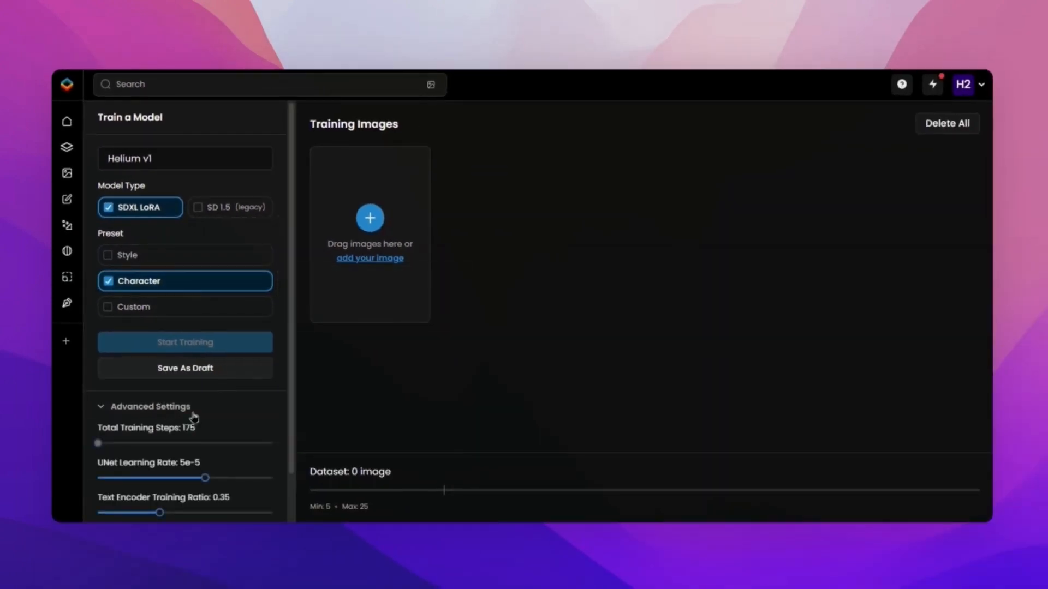
pyautogui.scroll(-2, 194, 417)
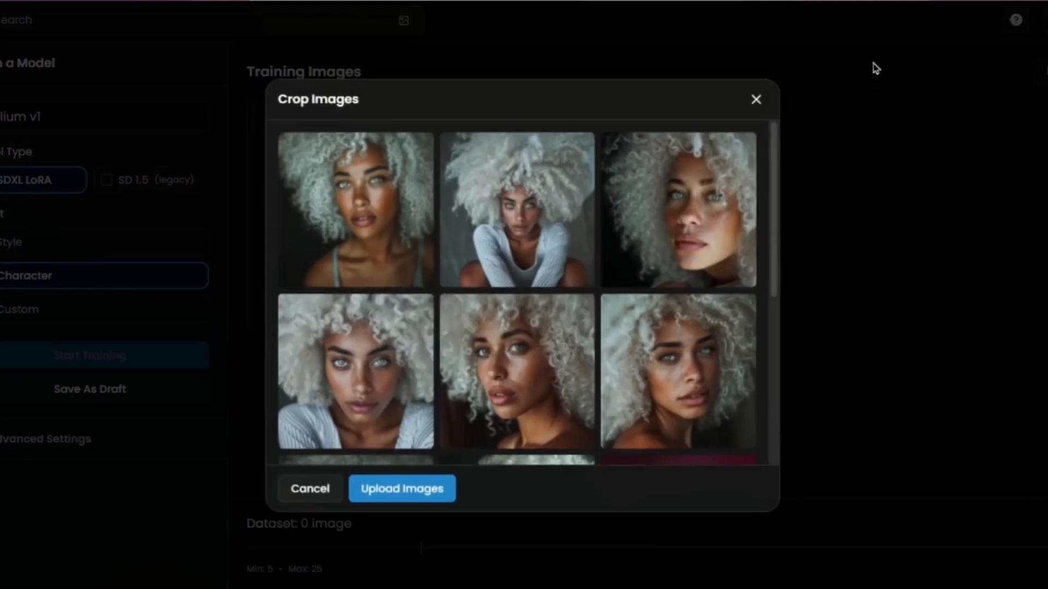
# Review the selected training images, try a tighter crop on the first portrait, restore it to the full image and confirm.
pyautogui.moveTo(517, 376)
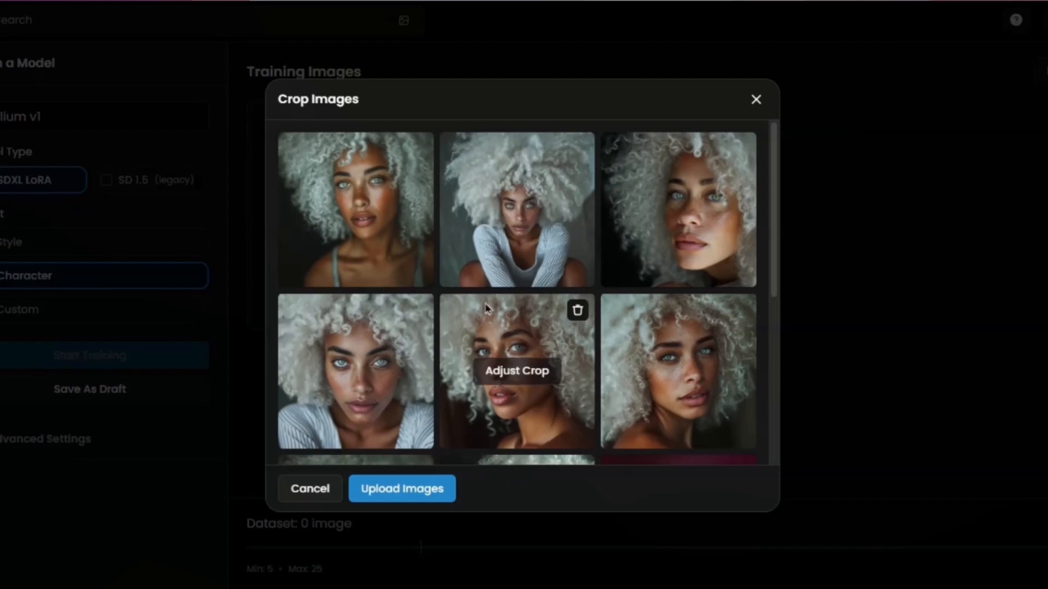
pyautogui.scroll(-5, 533, 399)
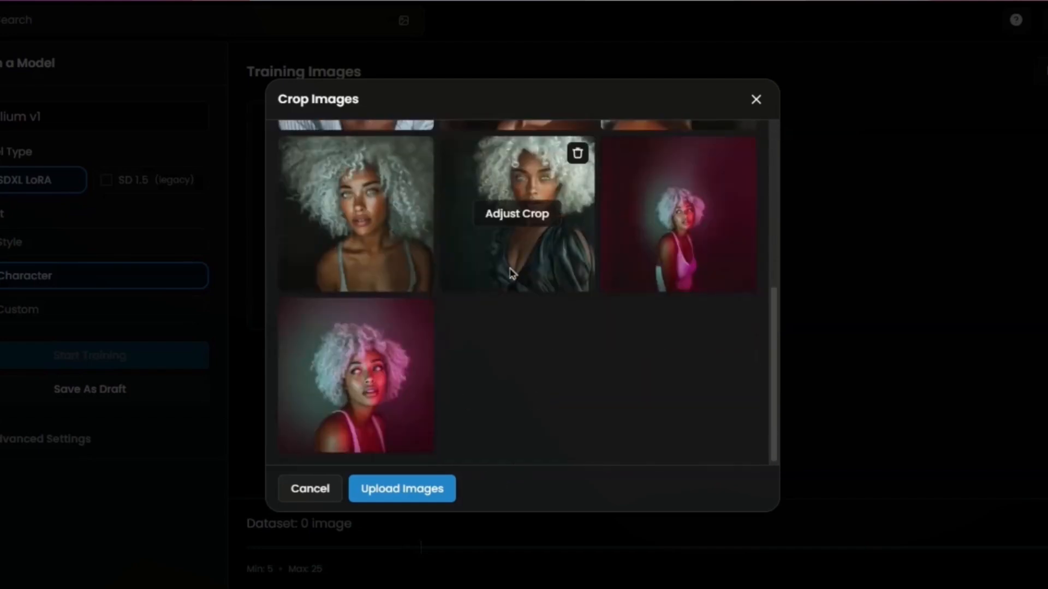
pyautogui.scroll(5, 525, 222)
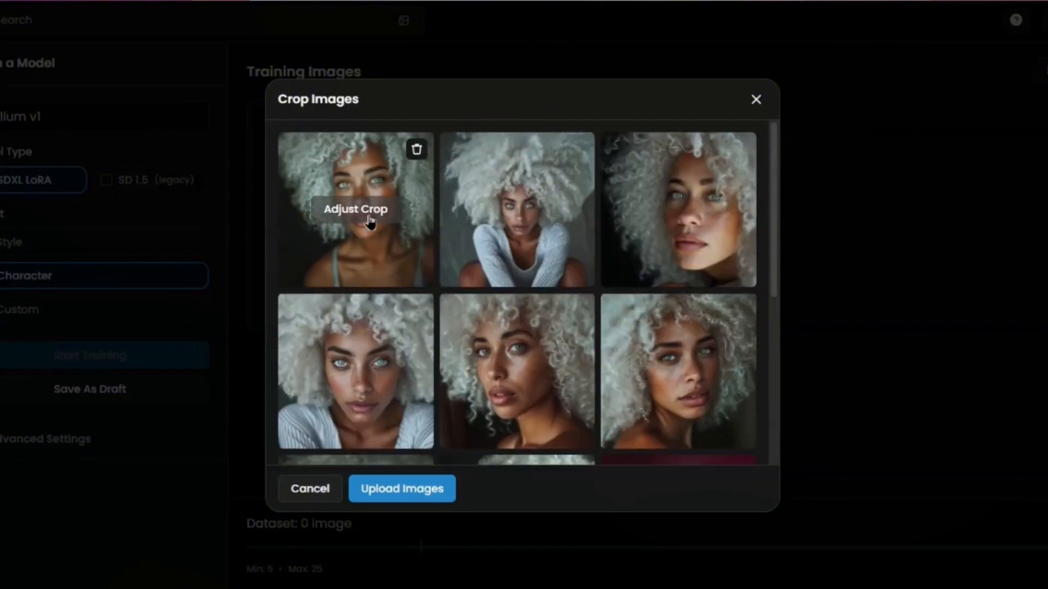
pyautogui.click(369, 218)
pyautogui.moveTo(695, 466); pyautogui.dragTo(567, 334)
pyautogui.moveTo(427, 158); pyautogui.dragTo(383, 123)
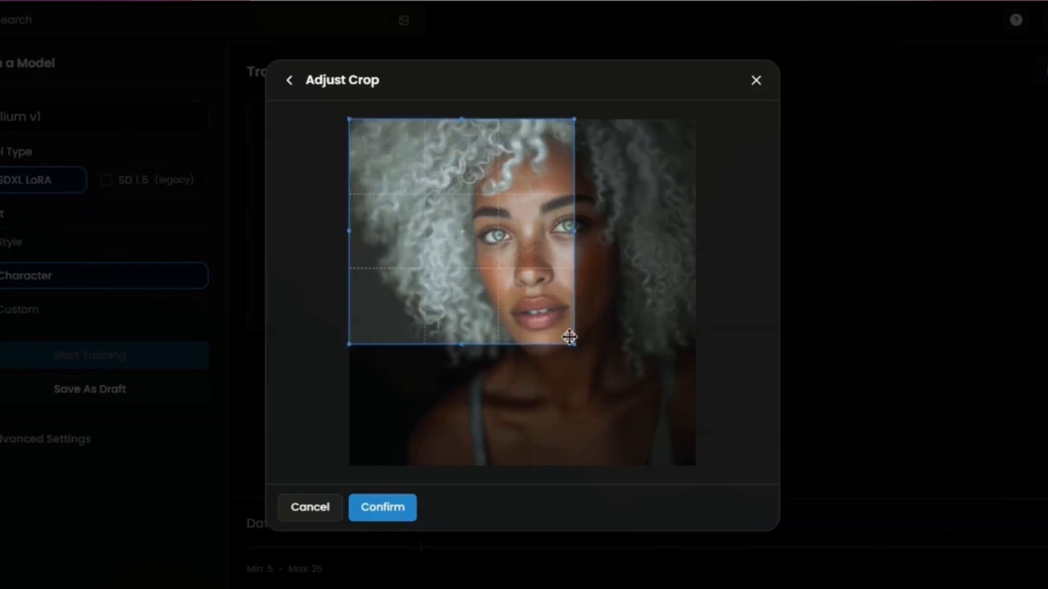
pyautogui.moveTo(574, 344); pyautogui.dragTo(660, 429)
pyautogui.moveTo(741, 476); pyautogui.dragTo(771, 509)
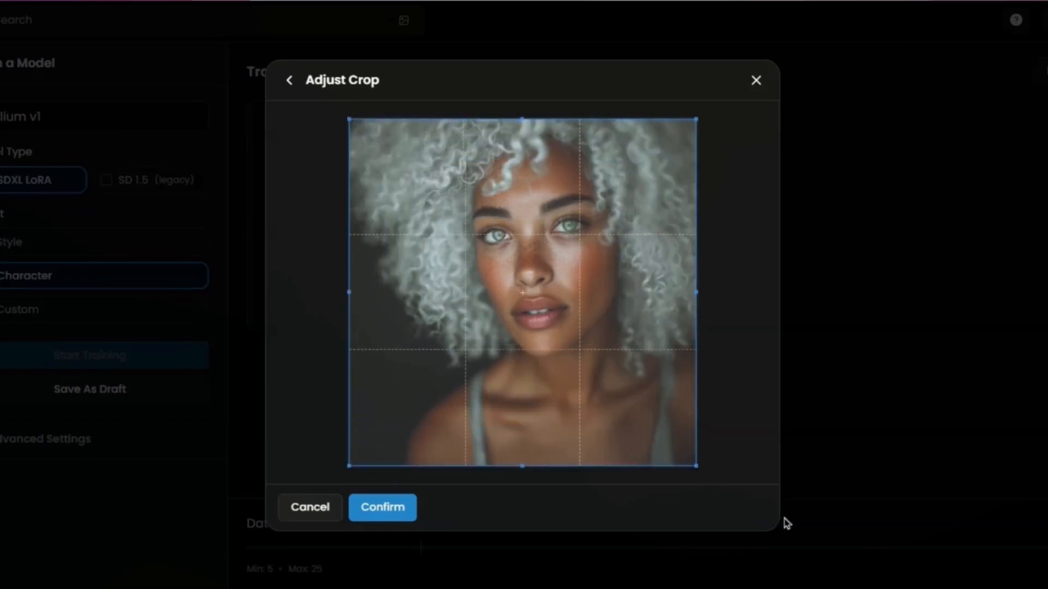
pyautogui.click(410, 513)
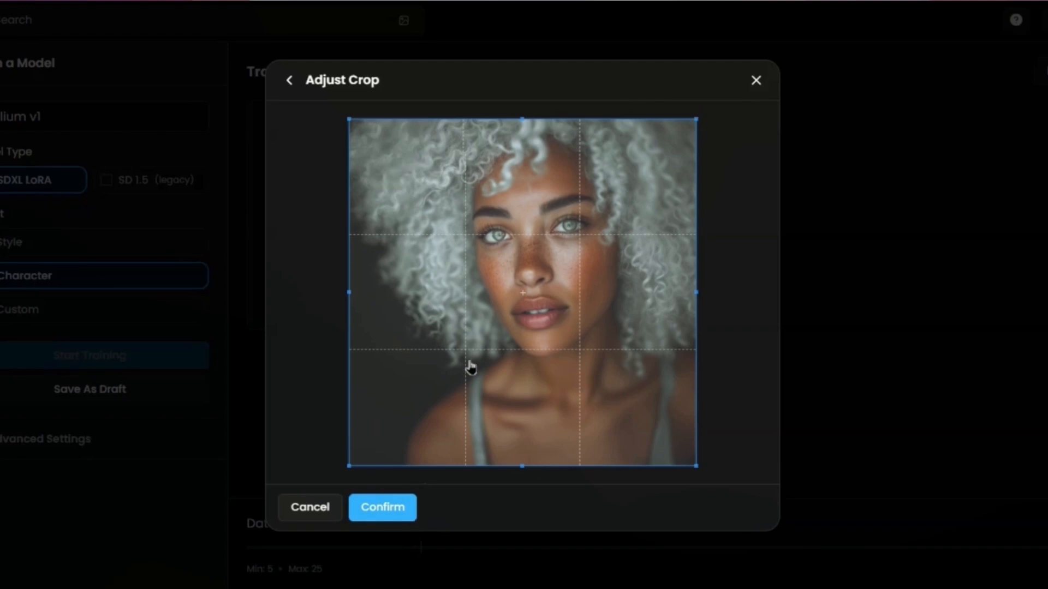
# Upload all ten portraits as training images for the model.
pyautogui.scroll(-5, 507, 403)
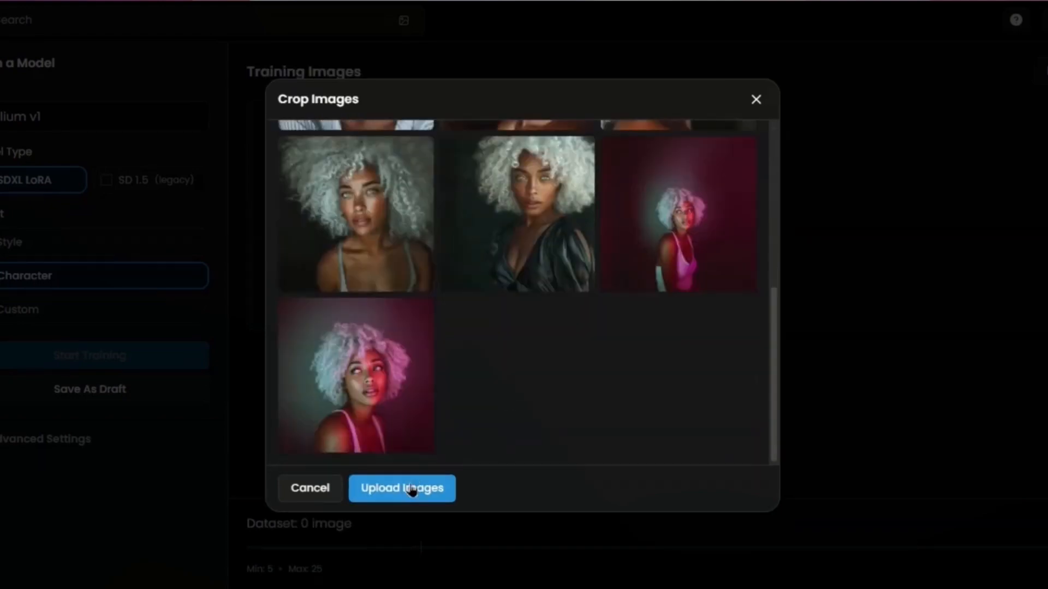
pyautogui.click(378, 488)
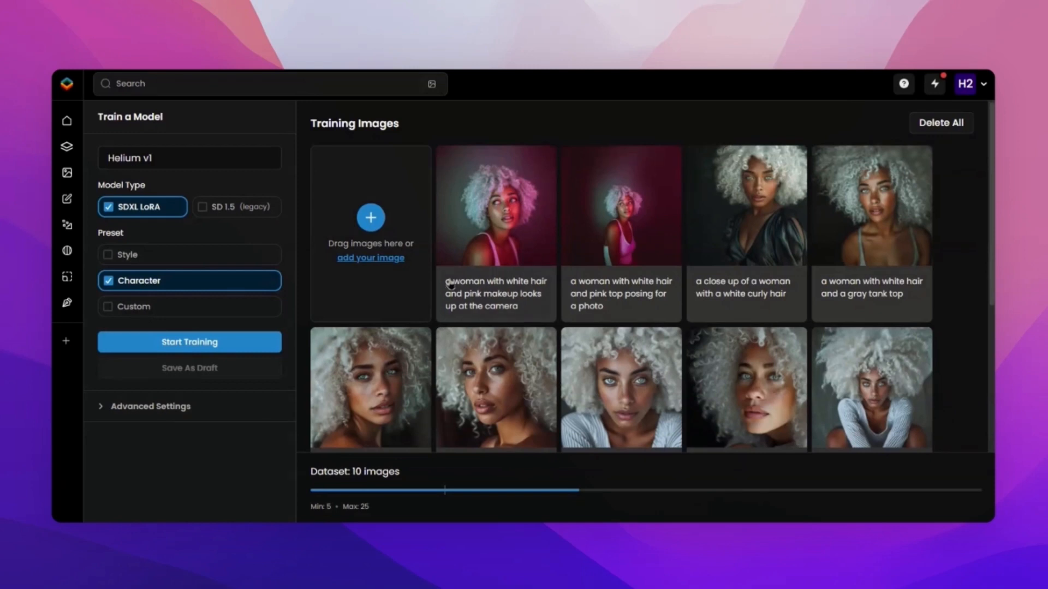
# Replace the first training image's caption with "helium, a woman with white curly hair and green eyes,".
pyautogui.click(497, 299)
pyautogui.press('BackSpace')
pyautogui.write('helium, ')
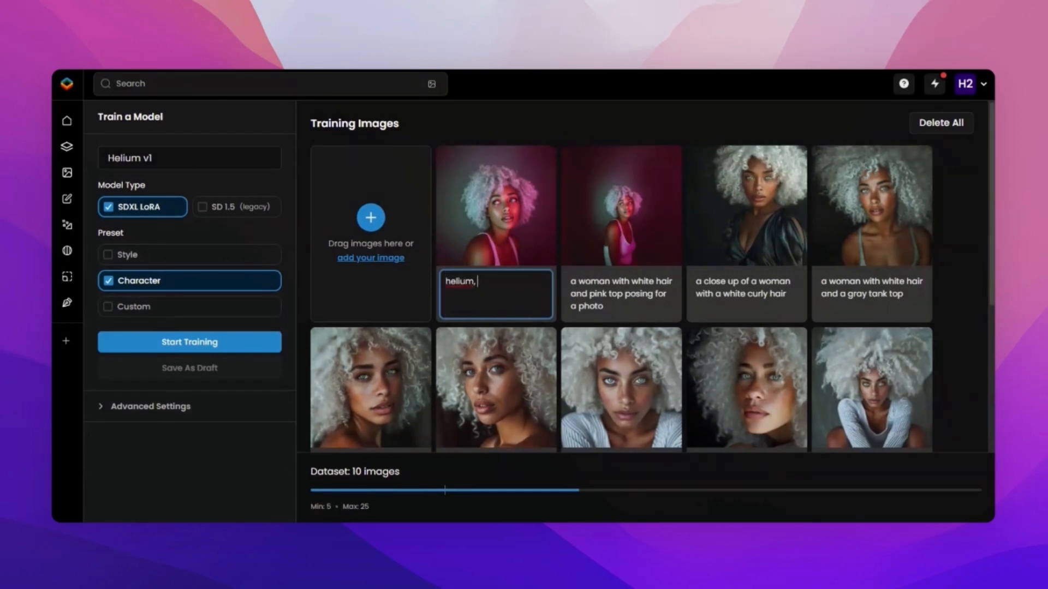
pyautogui.write('a woman with wh')
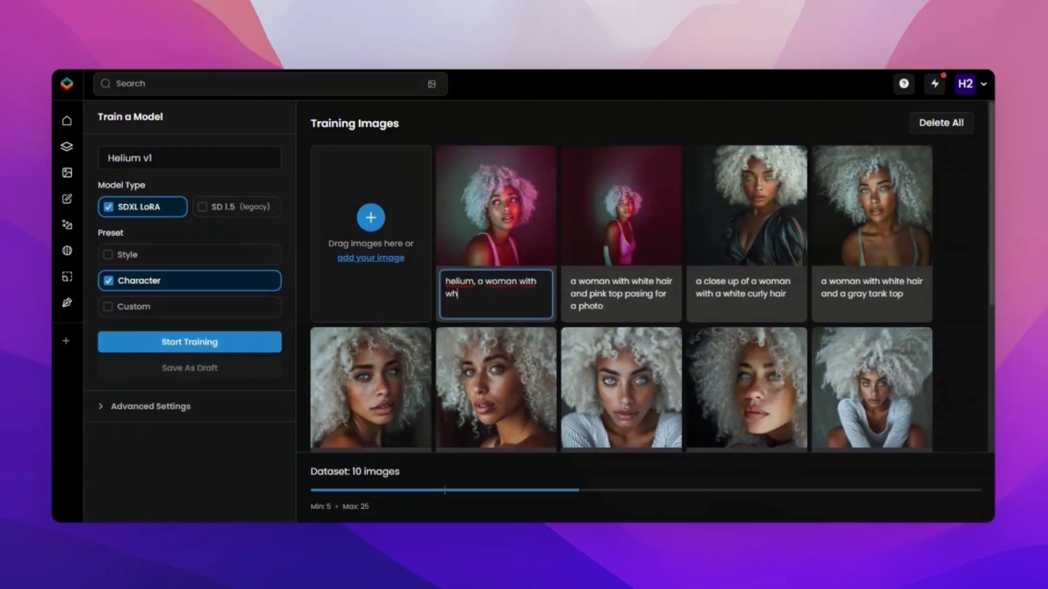
pyautogui.write('ite curly hair and green eyes,')
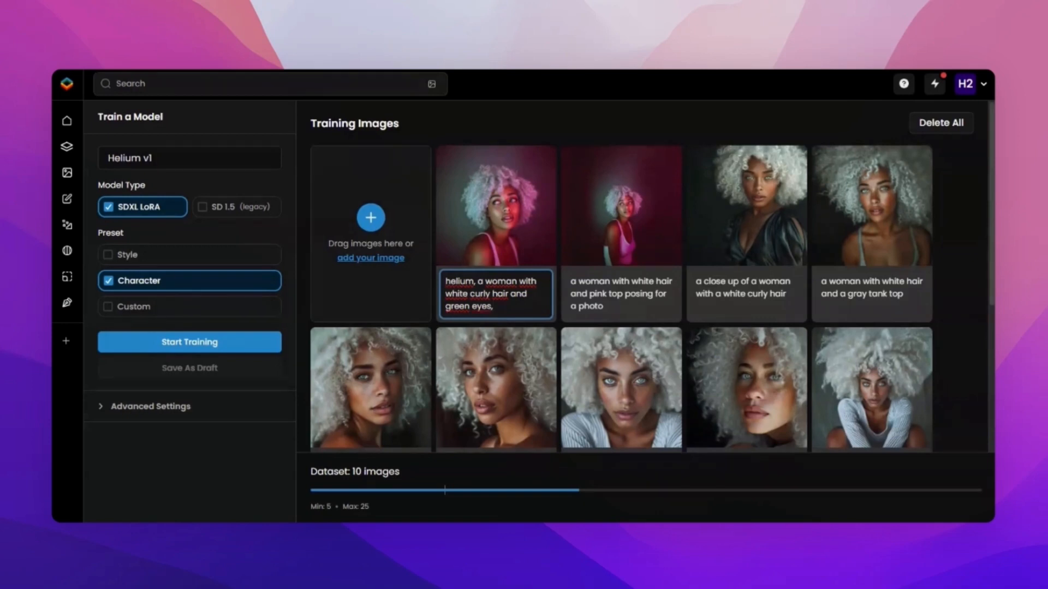
# Copy the first image's caption and replace the captions of the other three images in the first row with it.
pyautogui.tripleClick(508, 307)
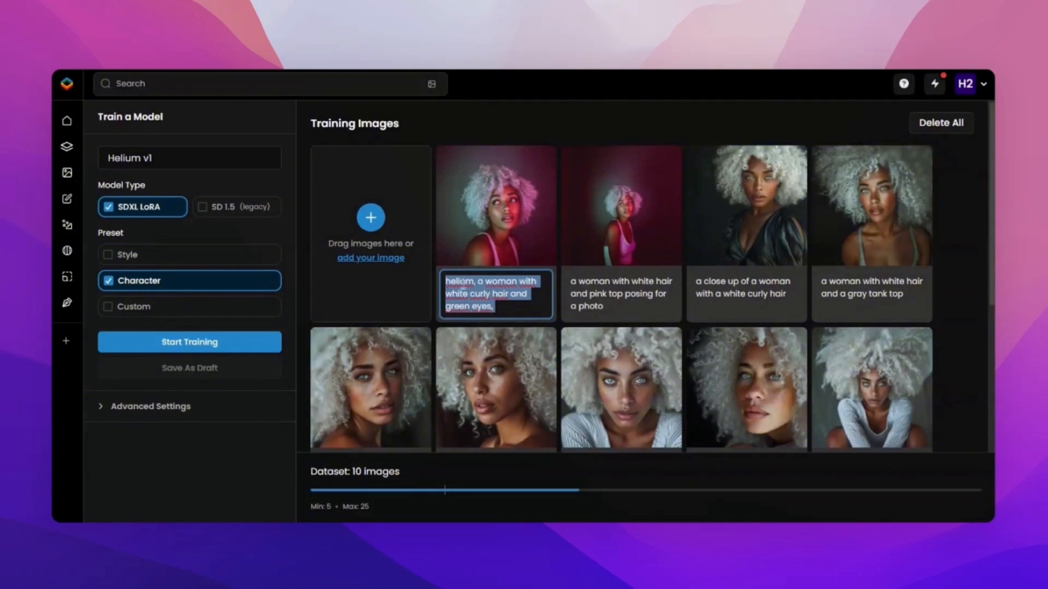
pyautogui.click(465, 284)
pyautogui.tripleClick(522, 308)
pyautogui.hotkey('ctrl', 'c')
pyautogui.tripleClick(613, 303)
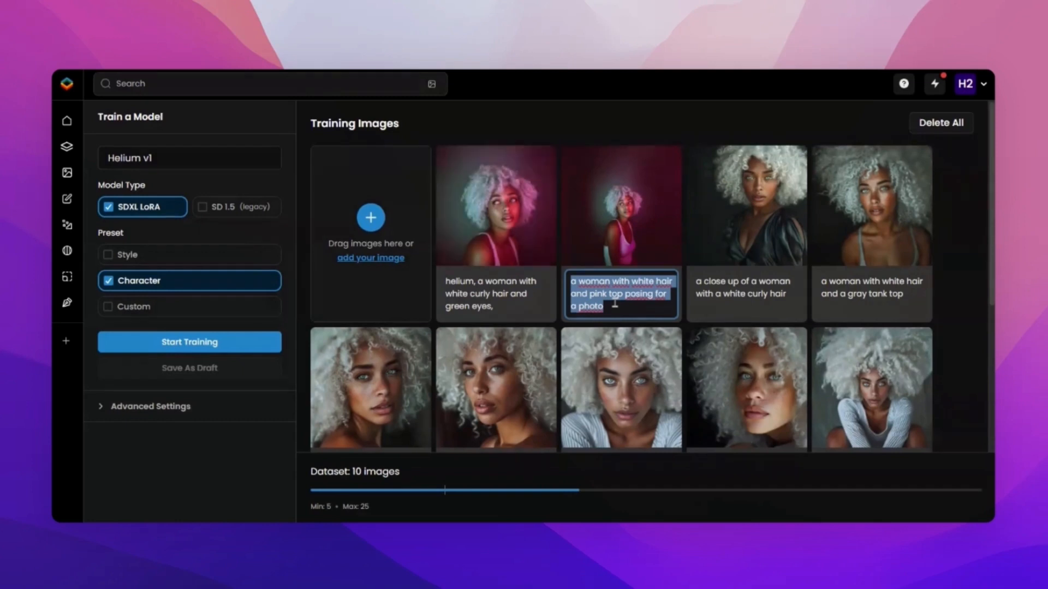
pyautogui.hotkey('ctrl', 'v')
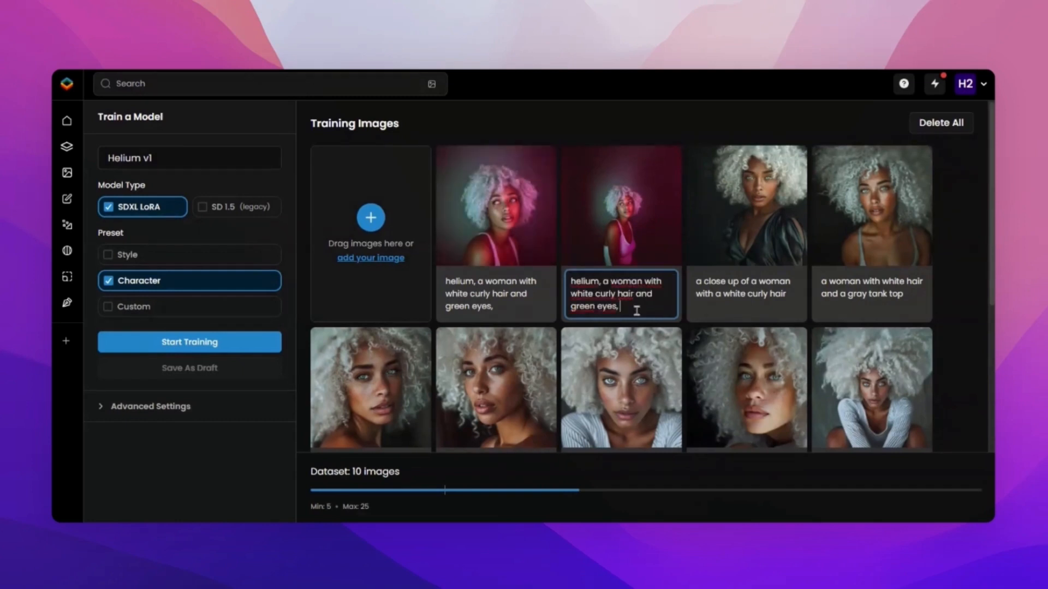
pyautogui.tripleClick(806, 302)
pyautogui.hotkey('ctrl', 'v')
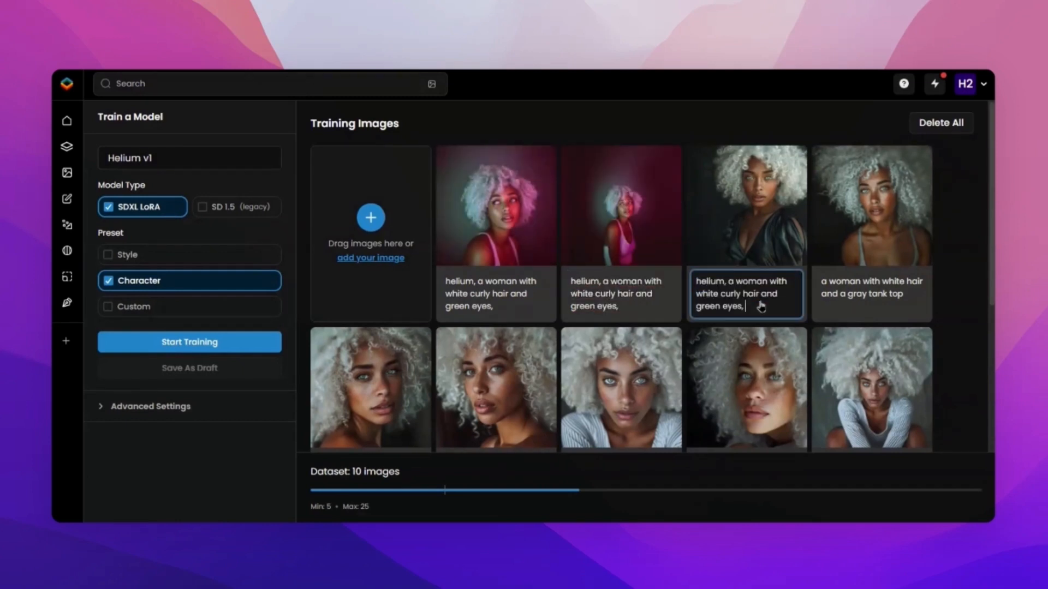
pyautogui.tripleClick(882, 297)
pyautogui.hotkey('ctrl', 'v')
# Replace the captions of the training images in the remaining rows with the same copied helium caption.
pyautogui.scroll(-5, 582, 404)
pyautogui.tripleClick(387, 235)
pyautogui.hotkey('ctrl', 'v')
pyautogui.tripleClick(517, 243)
pyautogui.hotkey('ctrl', 'v')
pyautogui.tripleClick(636, 234)
pyautogui.tripleClick(371, 409)
pyautogui.hotkey('ctrl', 'v')
pyautogui.scroll(5, 464, 396)
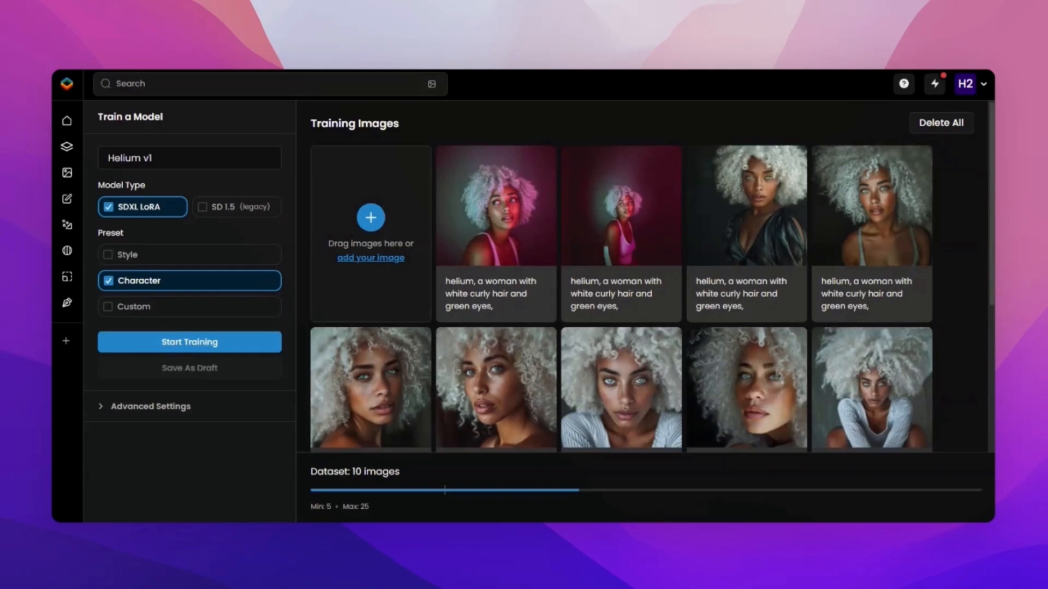
# Extend the caption of the image with the black dress with "wearing a black dress, medium shot".
pyautogui.click(759, 306)
pyautogui.write('wearing a black dress, medium')
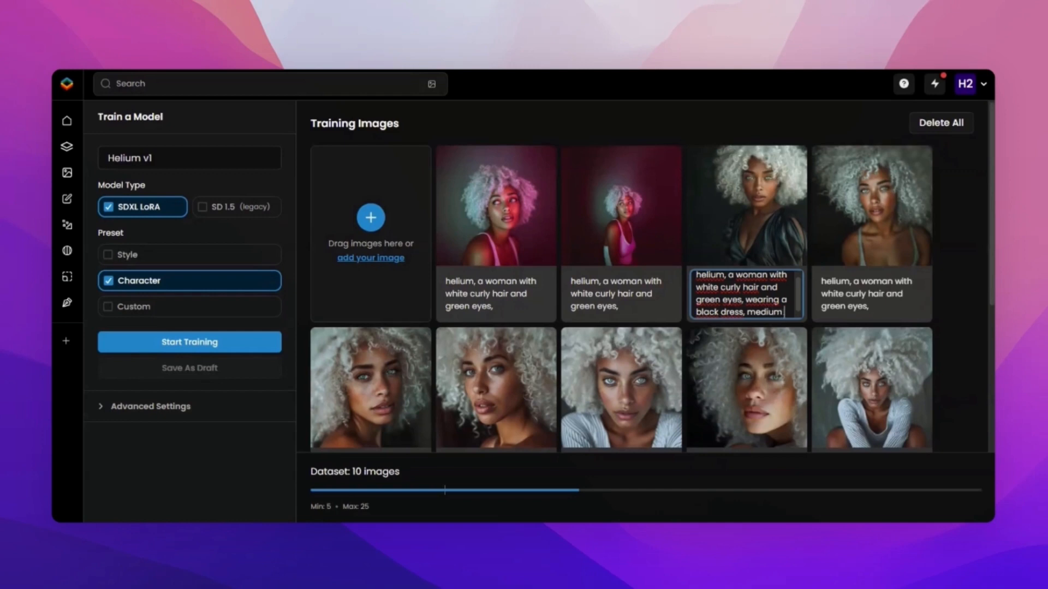
pyautogui.write(' shot')
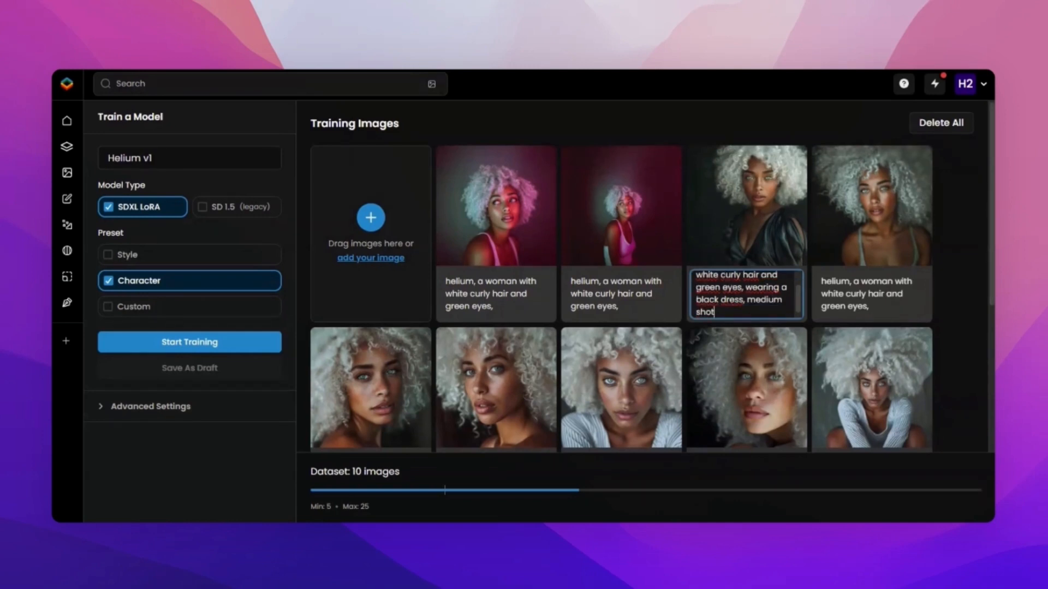
# Add "close up shot" to the end of the caption of the frontal close-up portrait in the white sweater.
pyautogui.scroll(-1, 653, 324)
pyautogui.scroll(-3, 652, 325)
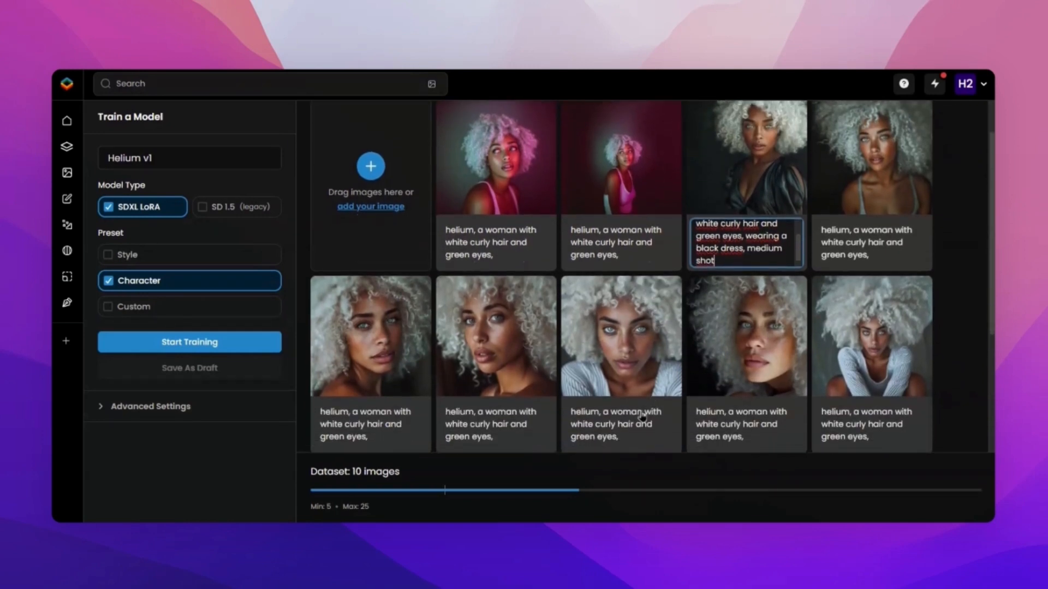
pyautogui.tripleClick(632, 441)
pyautogui.click(639, 437)
pyautogui.write('close up shot')
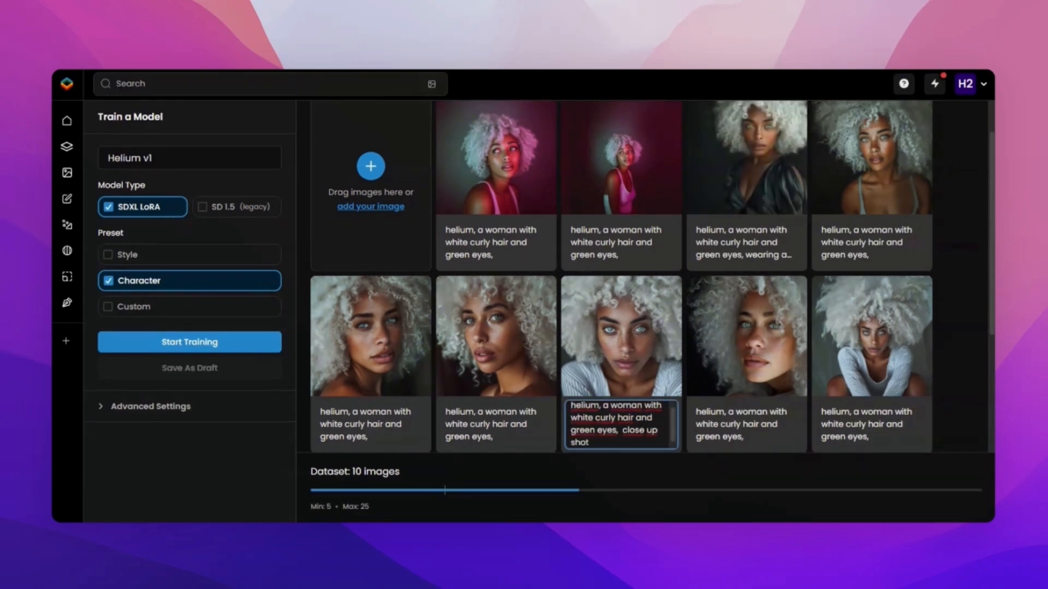
# Move "close up shot" directly after "helium," in that portrait's caption and follow it with a comma.
pyautogui.moveTo(626, 443); pyautogui.dragTo(623, 431)
pyautogui.hotkey('ctrl', 'c')
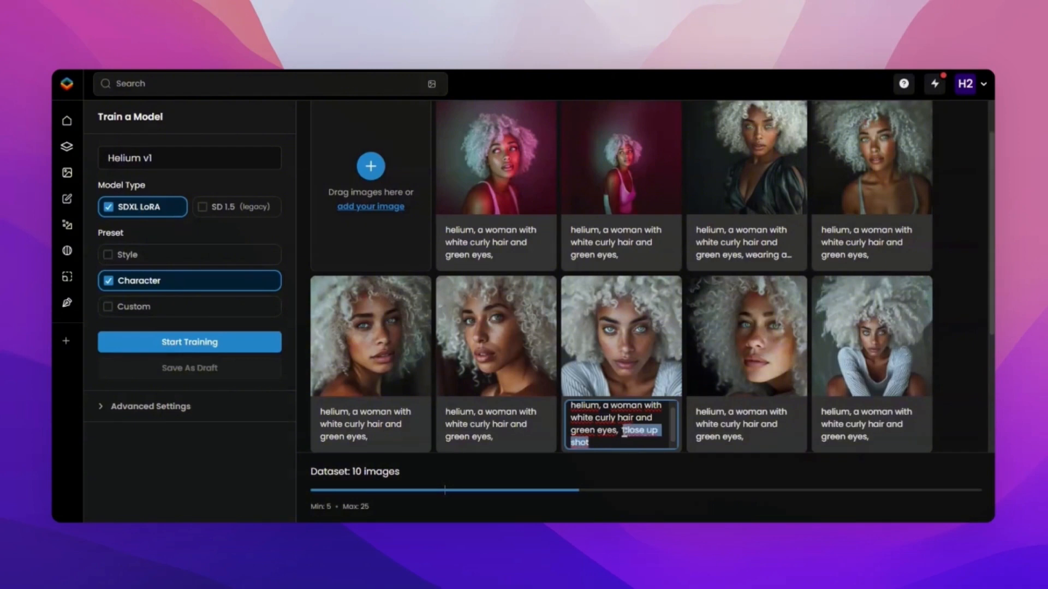
pyautogui.press('BackSpace')
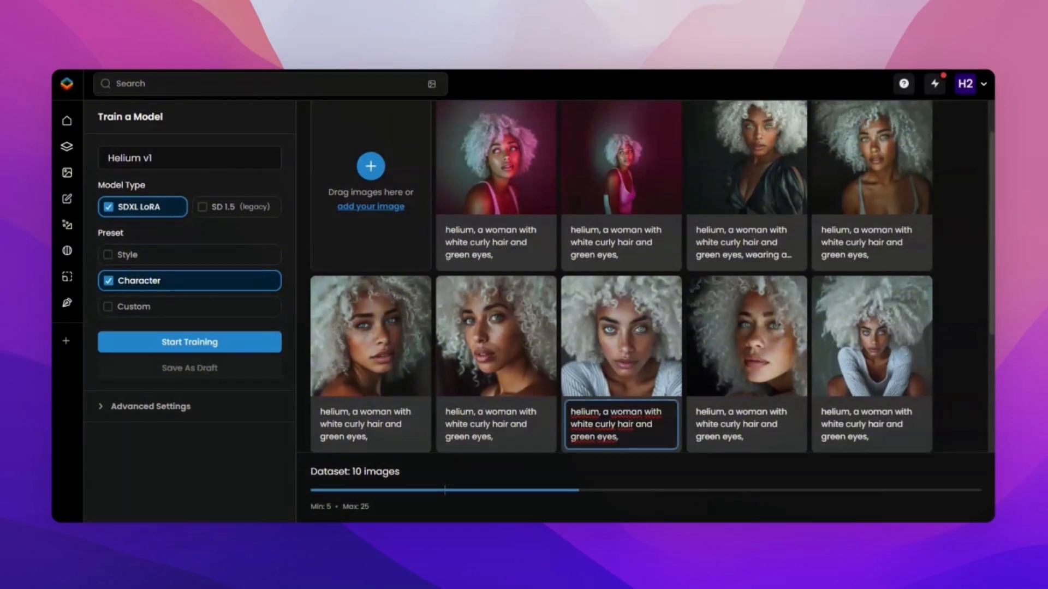
pyautogui.click(603, 413)
pyautogui.hotkey('ctrl', 'v')
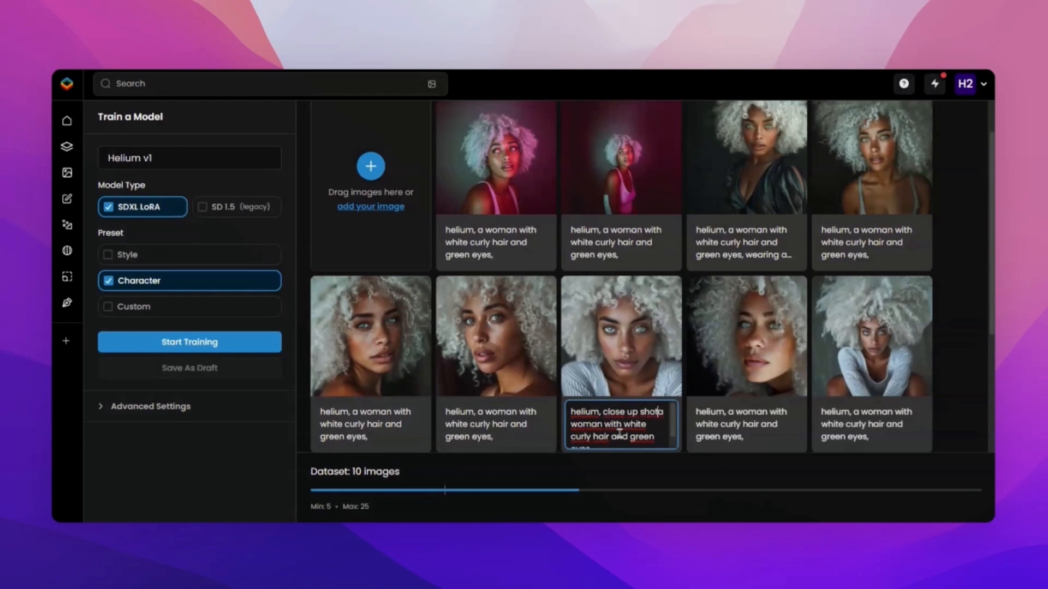
pyautogui.write(',')
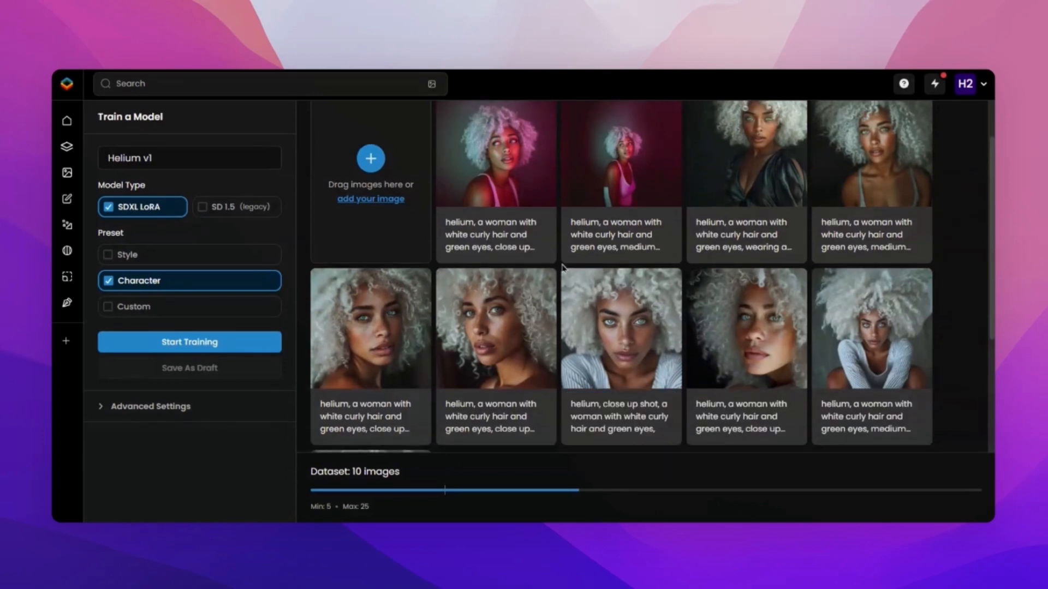
# Start training the Helium v1 model on the captioned images.
pyautogui.click(196, 348)
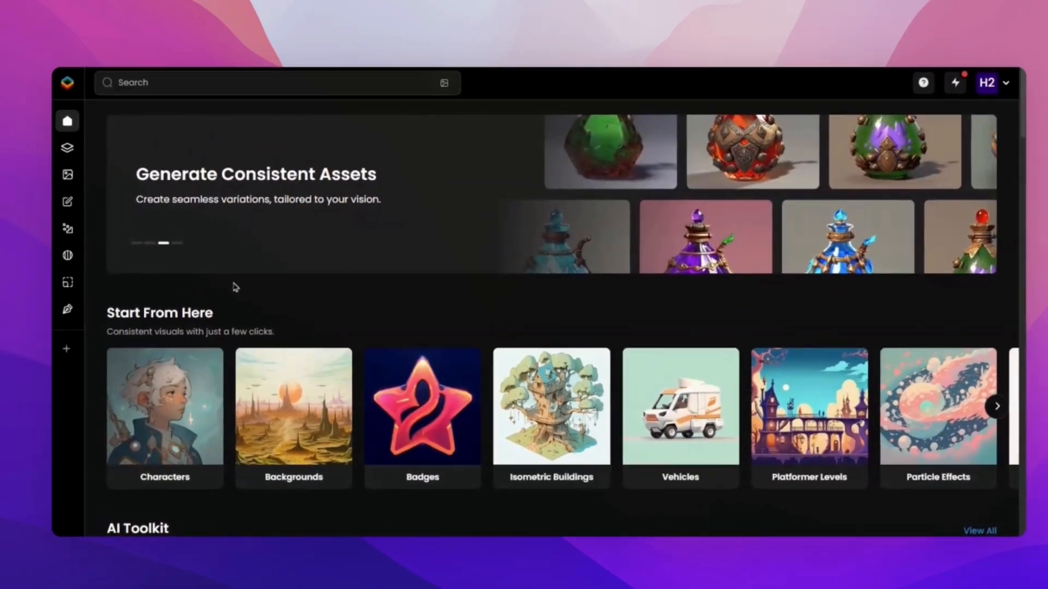
# Open the trained Helium v1 model from your own models and begin generating images with it.
pyautogui.moveTo(68, 198)
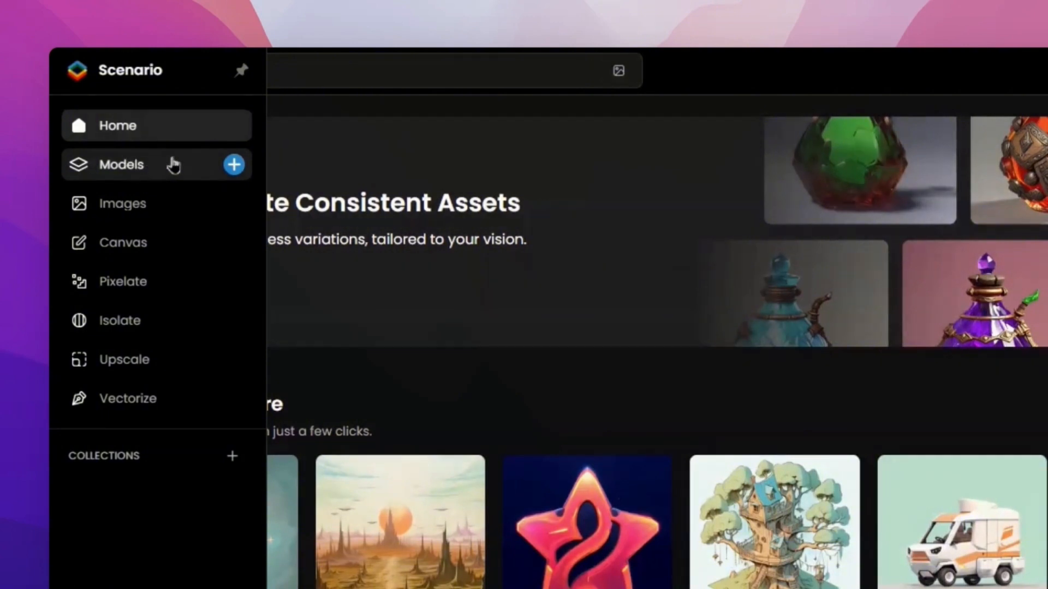
pyautogui.click(174, 165)
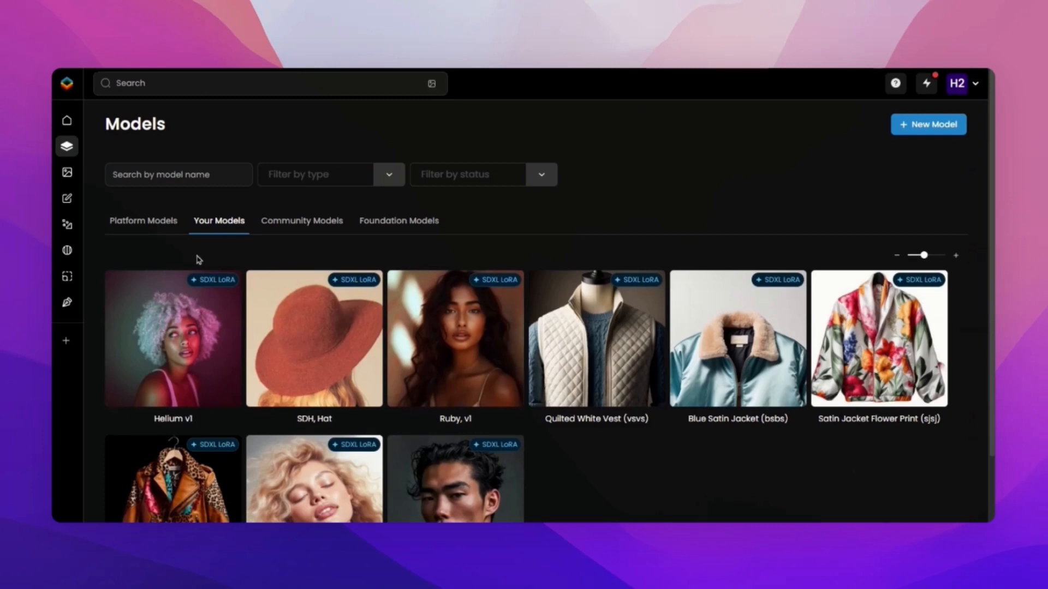
pyautogui.click(201, 333)
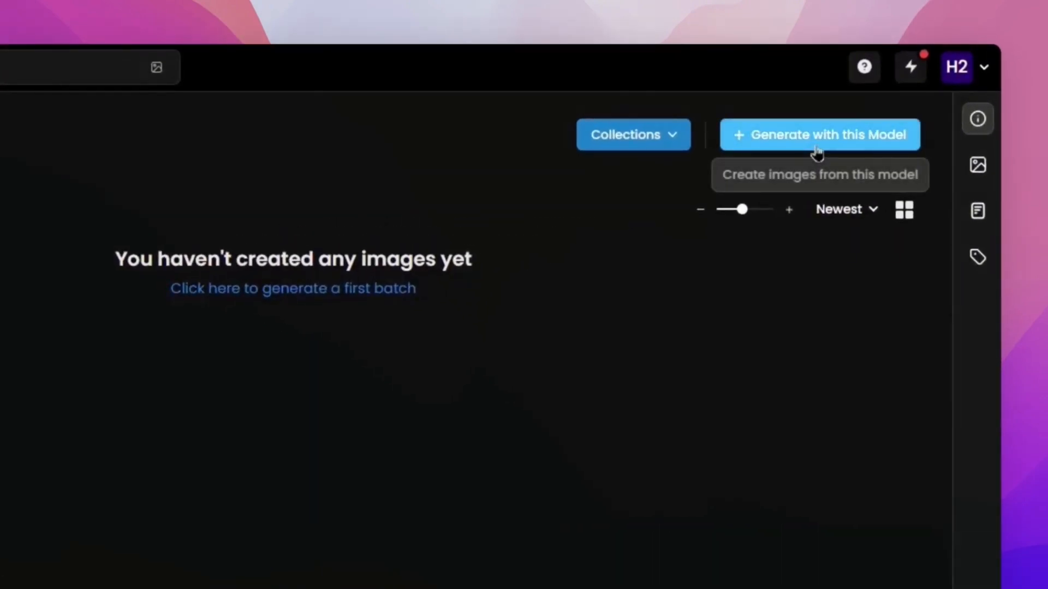
pyautogui.click(817, 146)
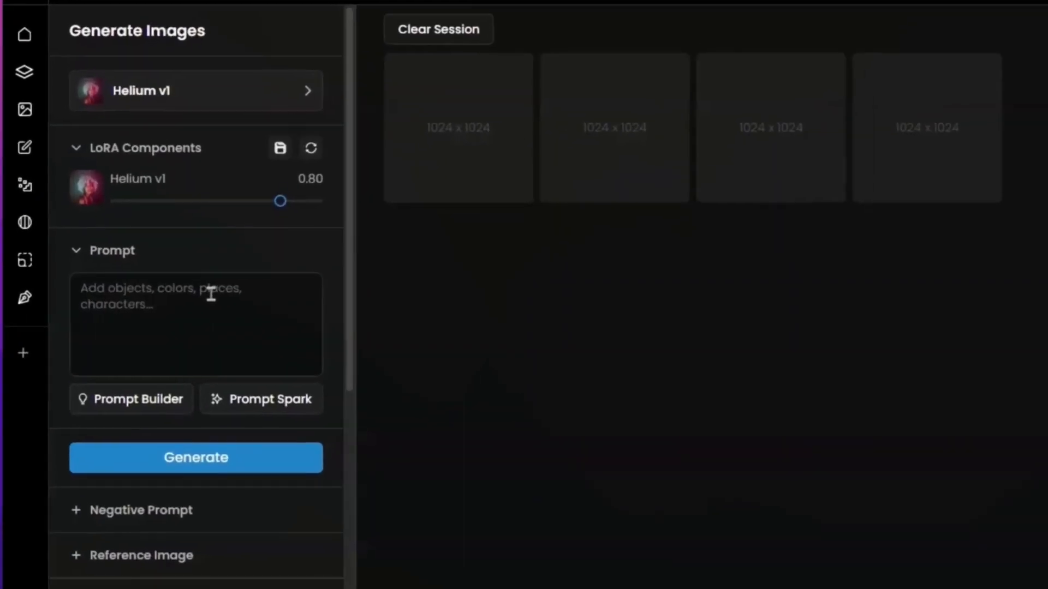
# Start the image prompt with "helium, a woman with white curly hair and green eyes".
pyautogui.click(211, 293)
pyautogui.write('heli')
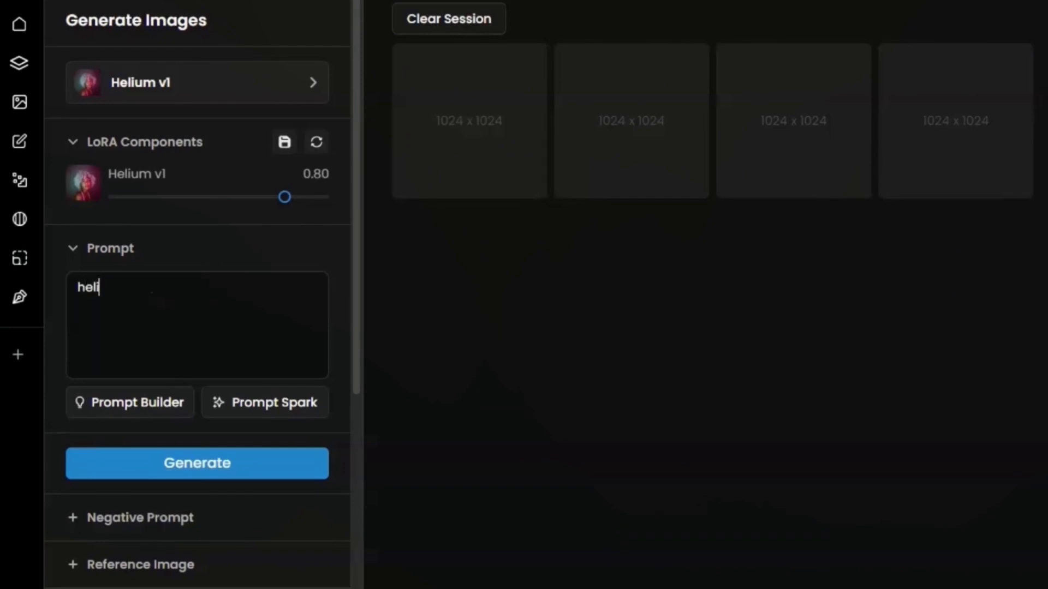
pyautogui.write('um, ')
pyautogui.write('a woman w')
pyautogui.write('ith')
pyautogui.press('BackSpace')
pyautogui.write('th white curly hai')
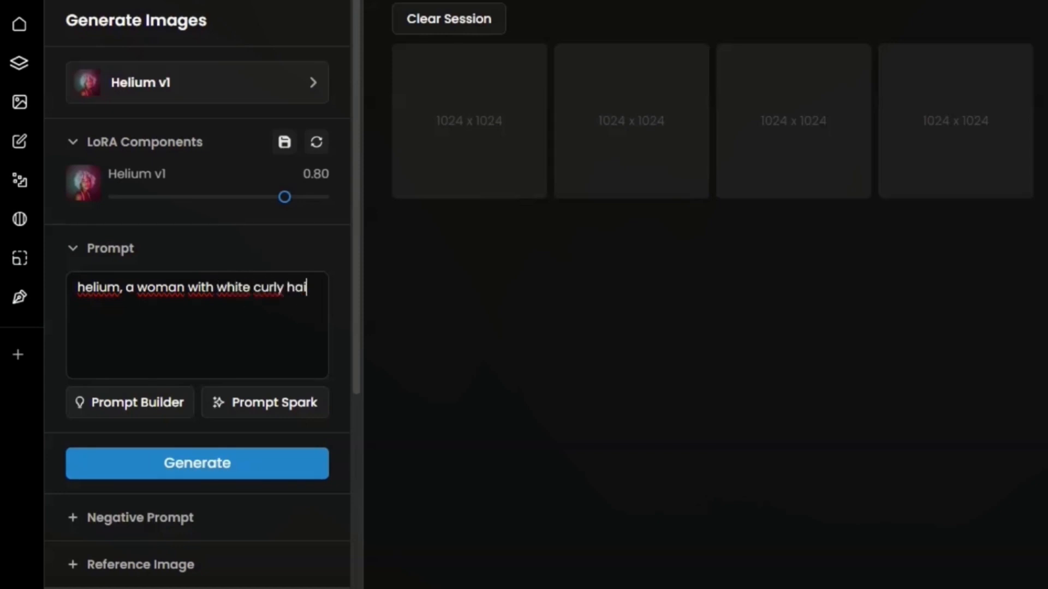
pyautogui.write('r and green eyes,')
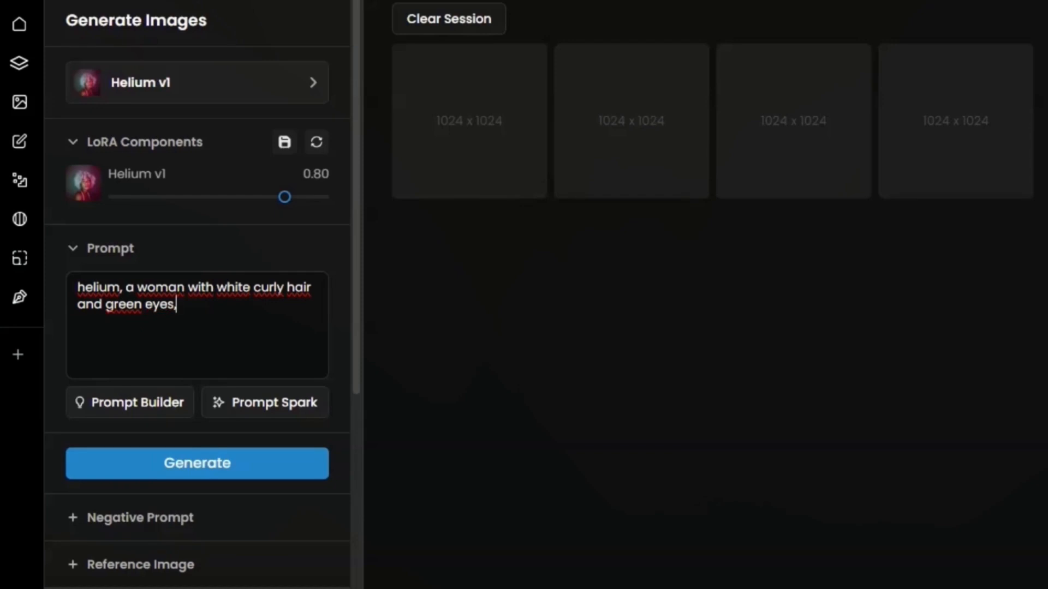
pyautogui.write(' sitting')
# Add "on a yacht", "medium shot" and "candid pose" to the prompt, with the Helium v1 LoRA strength at 0.80.
pyautogui.press('BackSpace')
pyautogui.press('BackSpace')
pyautogui.press('BackSpace')
pyautogui.press('BackSpace')
pyautogui.press('BackSpace')
pyautogui.press('BackSpace')
pyautogui.press('BackSpace')
pyautogui.press('BackSpace')
pyautogui.write('on a yac')
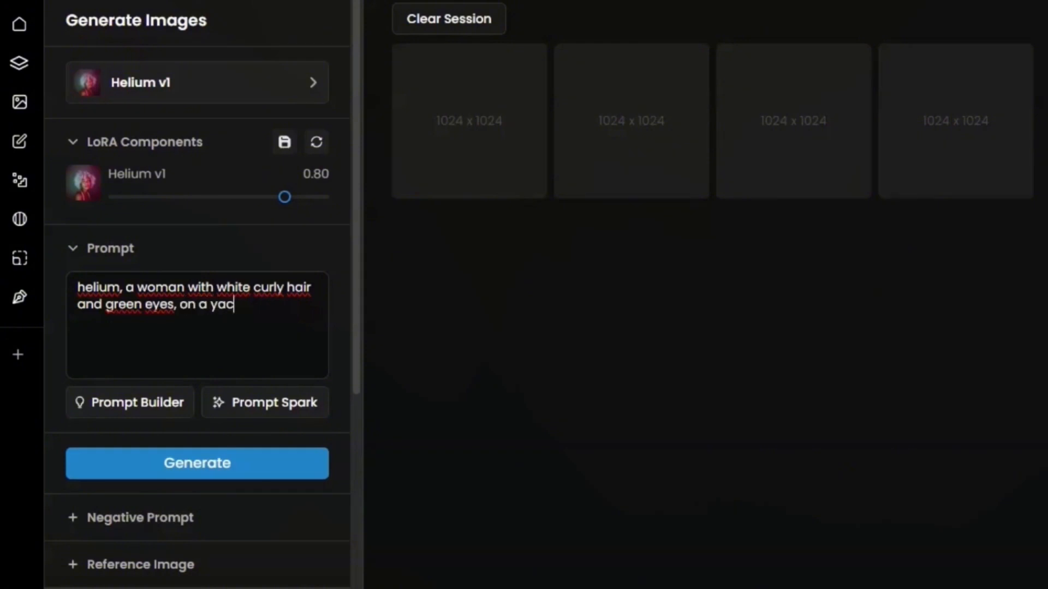
pyautogui.write('ht, medium sho')
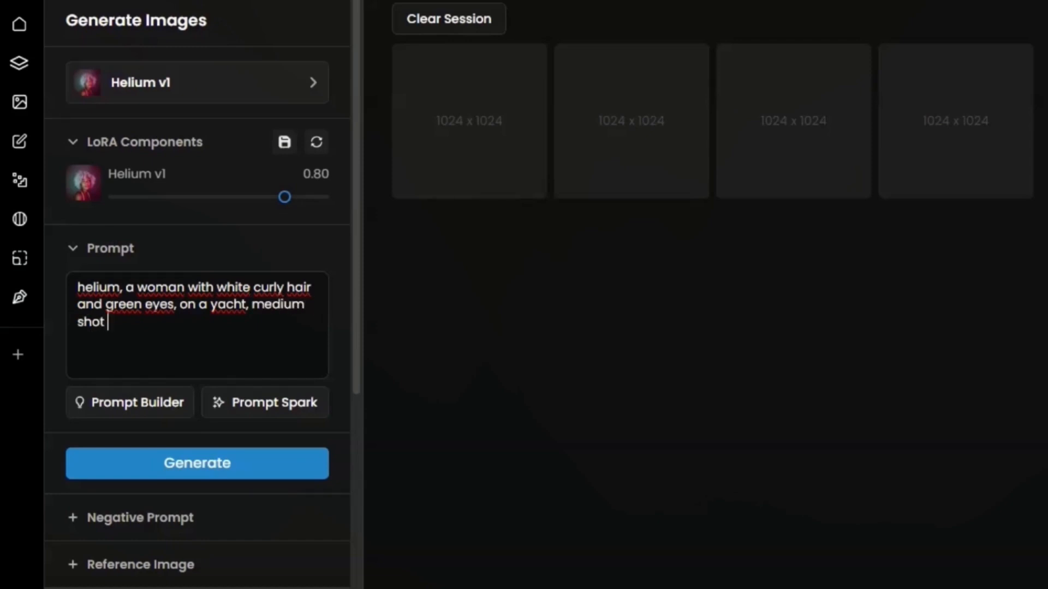
pyautogui.write('t, candid pose')
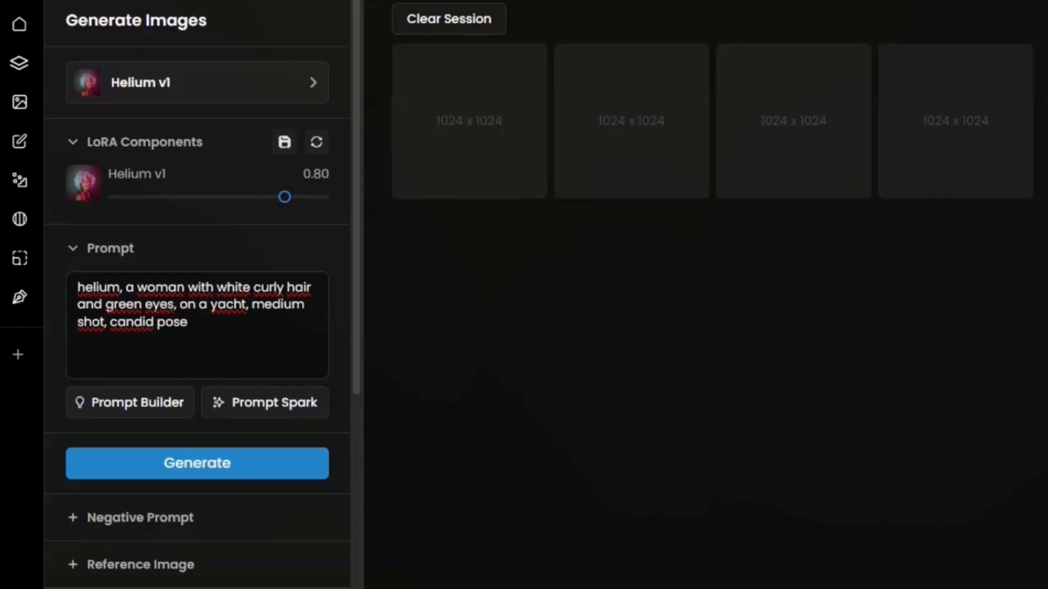
pyautogui.press('Return')
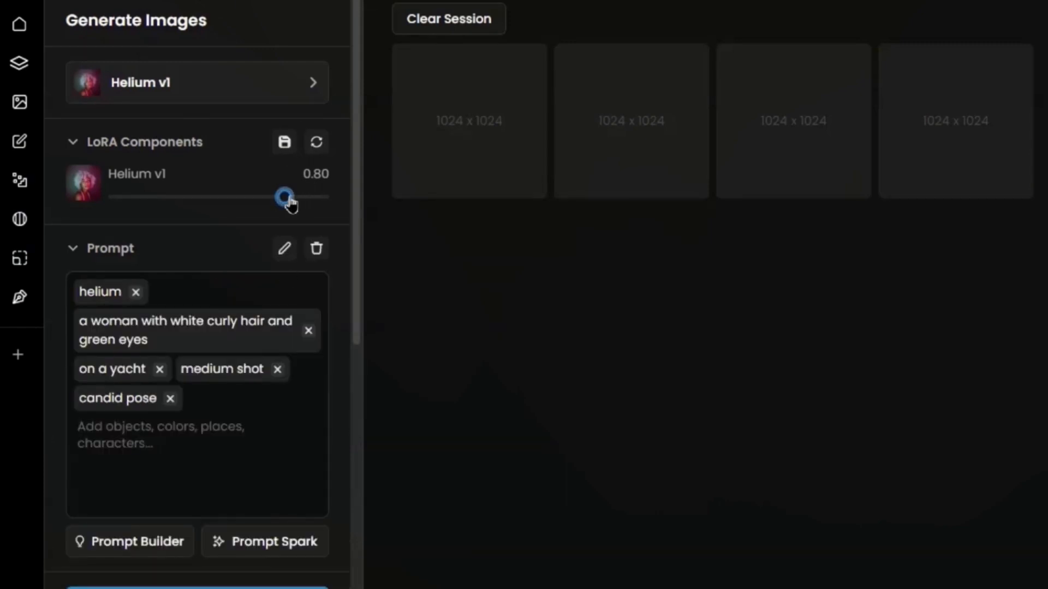
pyautogui.moveTo(264, 204)
pyautogui.mouseDown()
pyautogui.moveTo(253, 202)
pyautogui.moveTo(283, 203)
pyautogui.mouseUp()
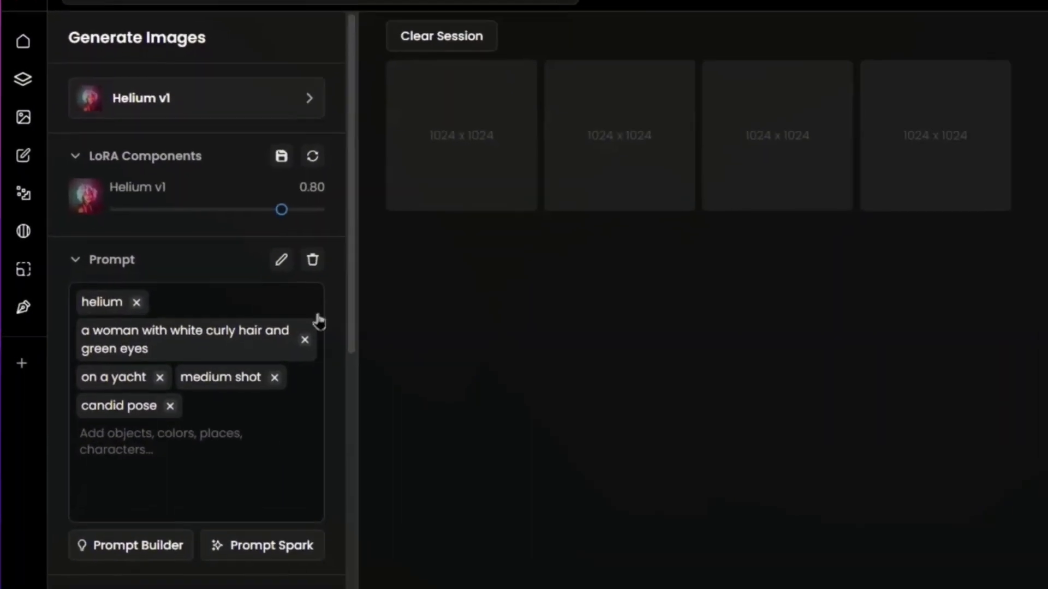
# Begin the negative prompt with "Blurry, Error, Distortions".
pyautogui.scroll(-5, 236, 388)
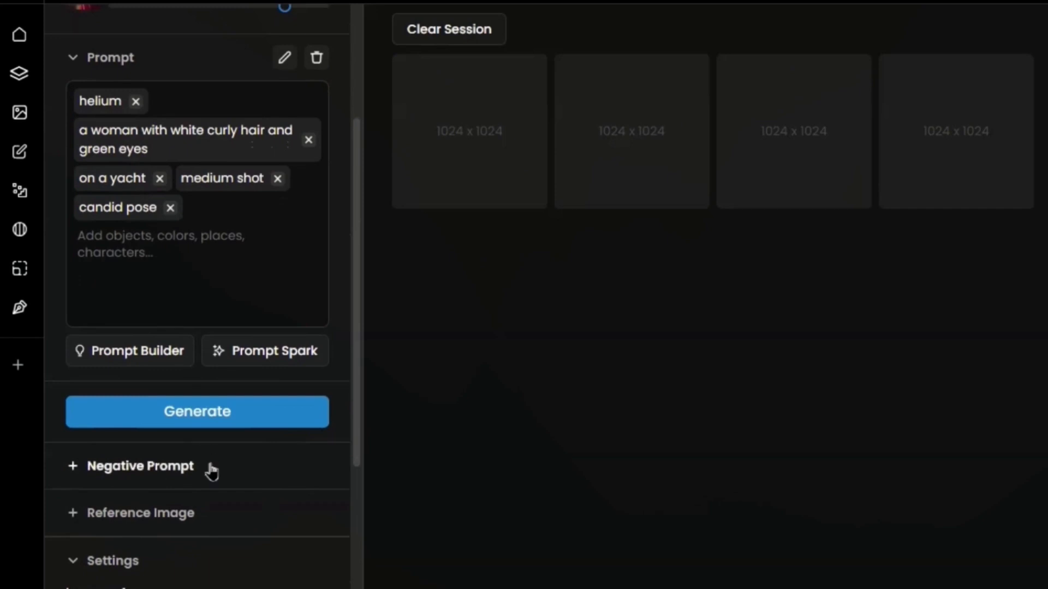
pyautogui.scroll(-1, 208, 467)
pyautogui.click(187, 414)
pyautogui.scroll(-1, 218, 425)
pyautogui.scroll(-1, 229, 425)
pyautogui.click(140, 362)
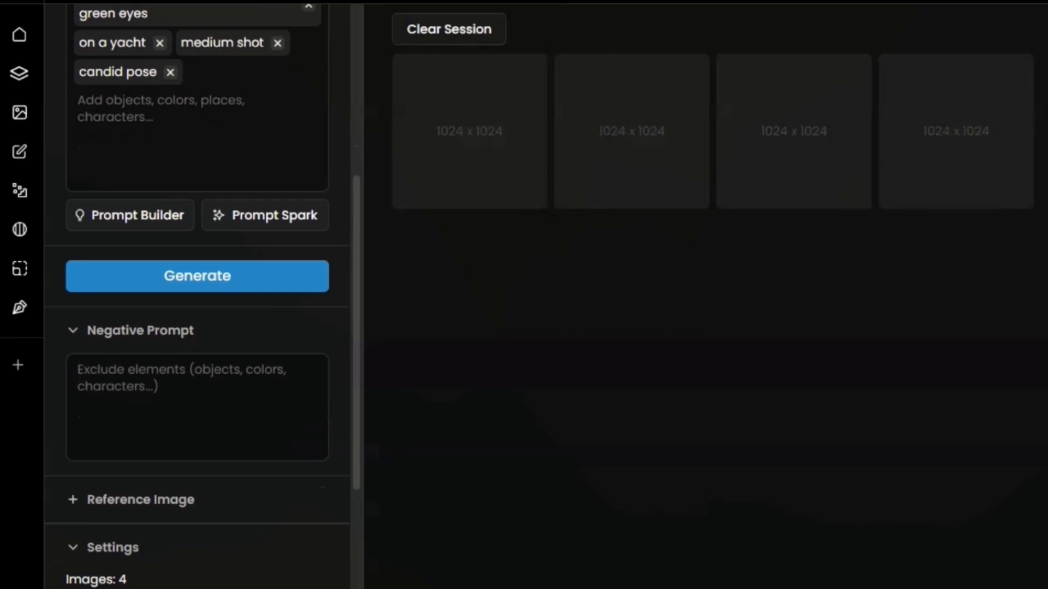
pyautogui.write('Blurry')
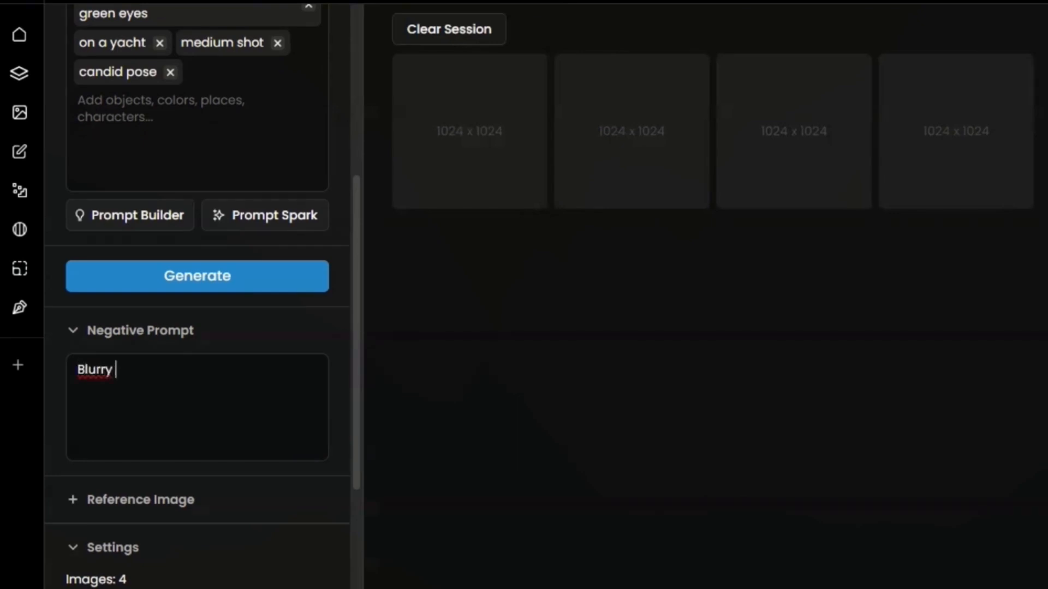
pyautogui.press('BackSpace')
pyautogui.write(', Error, Dist')
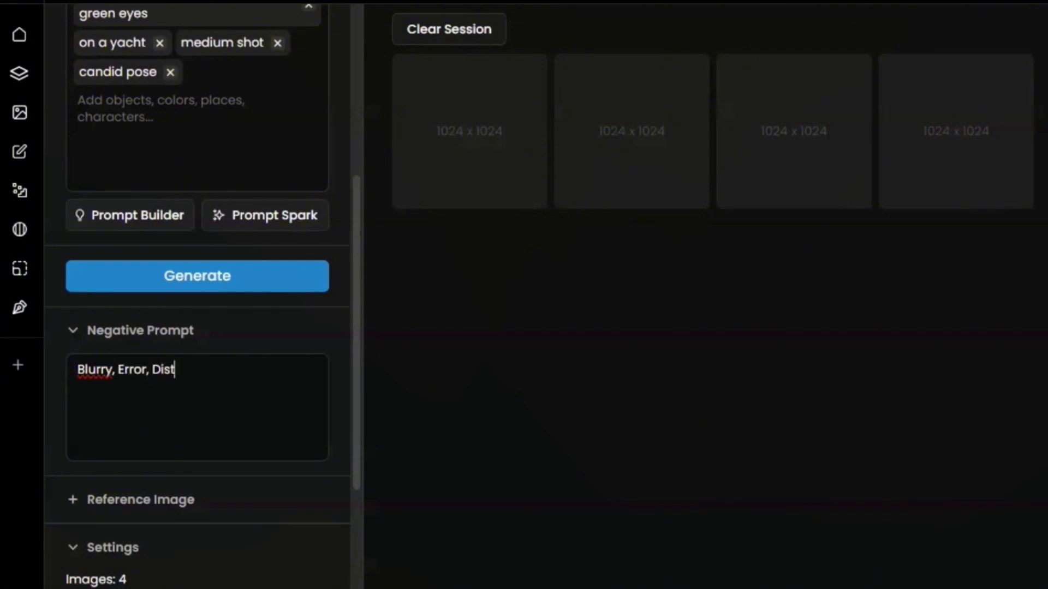
pyautogui.write('ortoions, Ext')
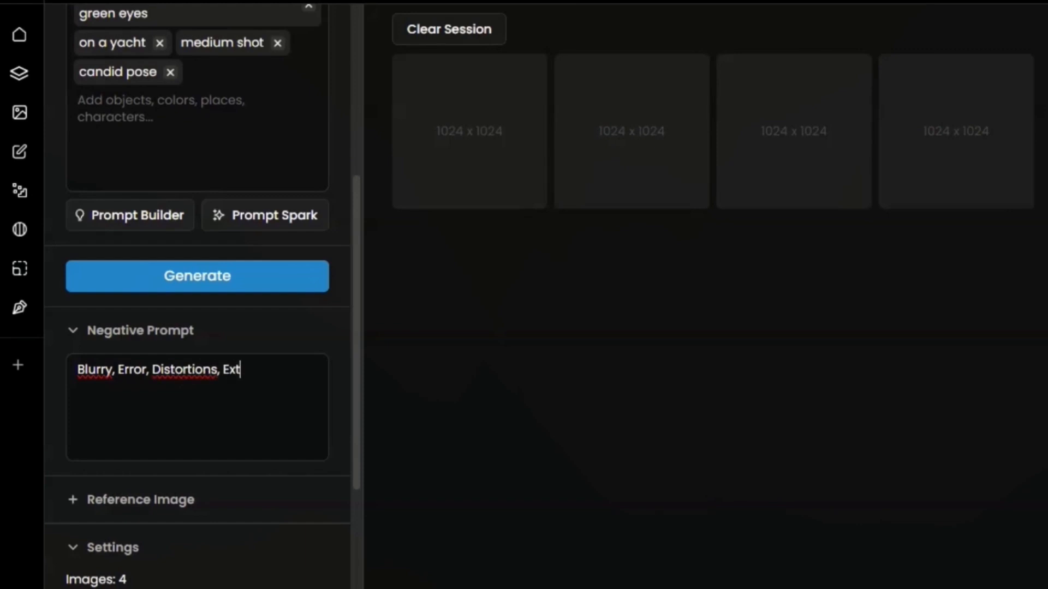
pyautogui.write('ra Fingers')
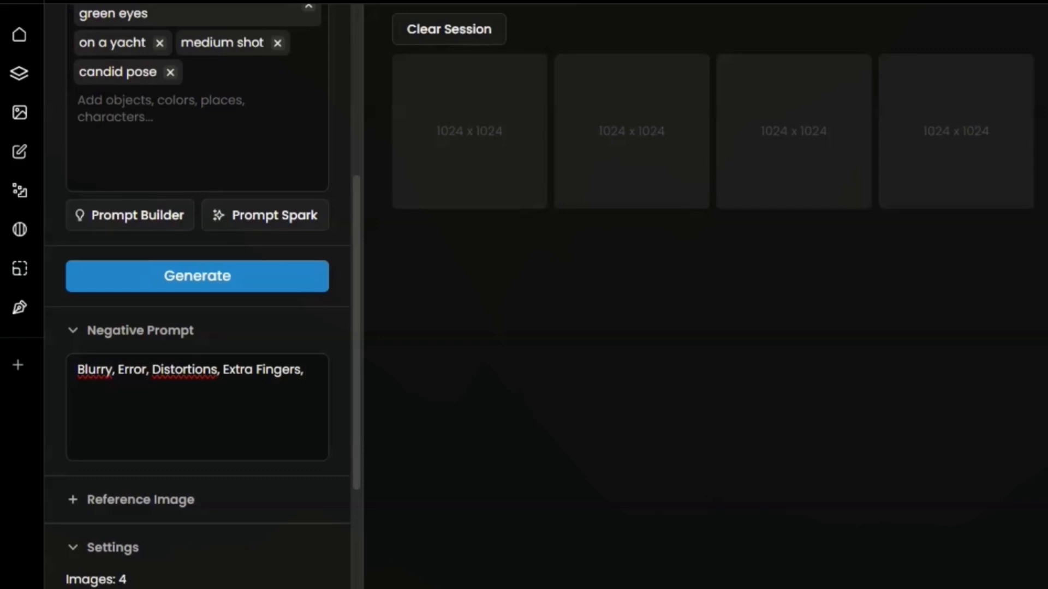
pyautogui.write(', Cartoon ')
pyautogui.write(' Anime')
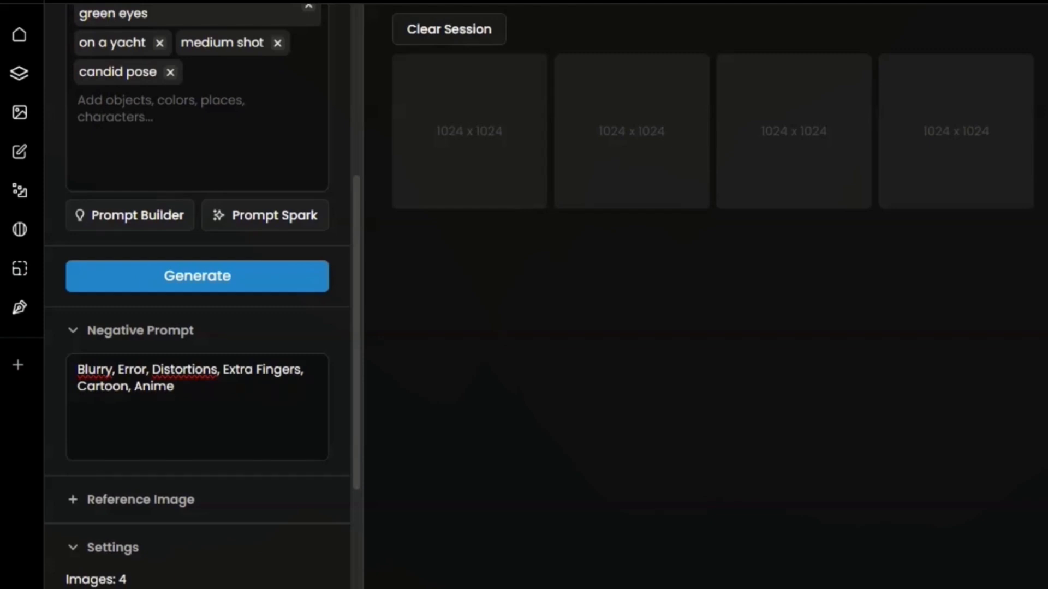
# Add "Extra Fingers", "Cartoon" and "Anime" to the negative prompt and commit all its terms.
pyautogui.press('Return')
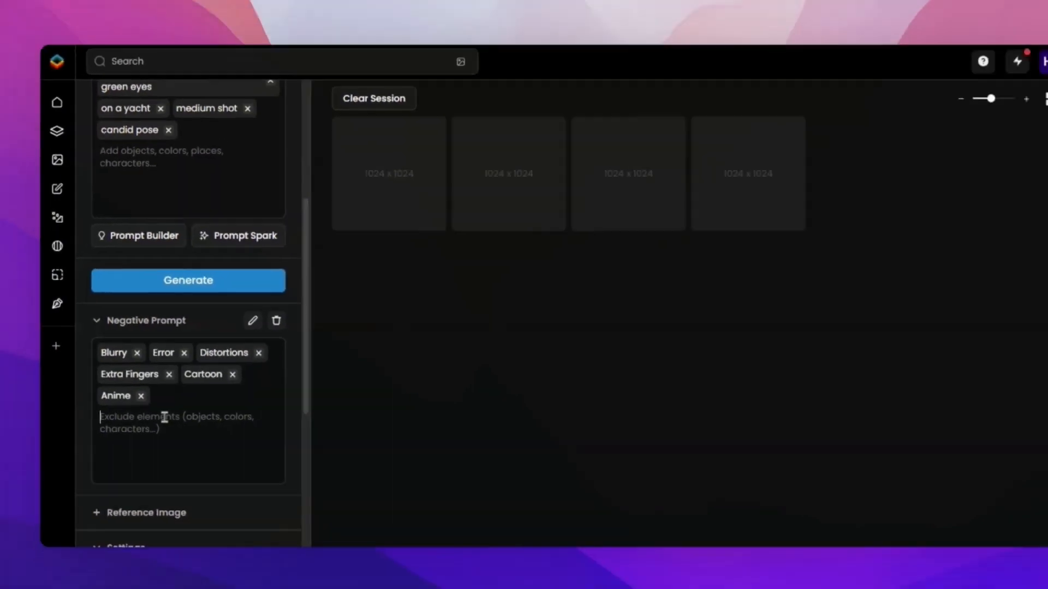
# Set the sampling steps to 100 in the generation settings, with the number of images at 4.
pyautogui.scroll(-5, 175, 478)
pyautogui.moveTo(180, 488)
pyautogui.scroll(-3, 175, 423)
pyautogui.moveTo(134, 310)
pyautogui.mouseDown()
pyautogui.moveTo(169, 310)
pyautogui.moveTo(135, 308)
pyautogui.mouseUp()
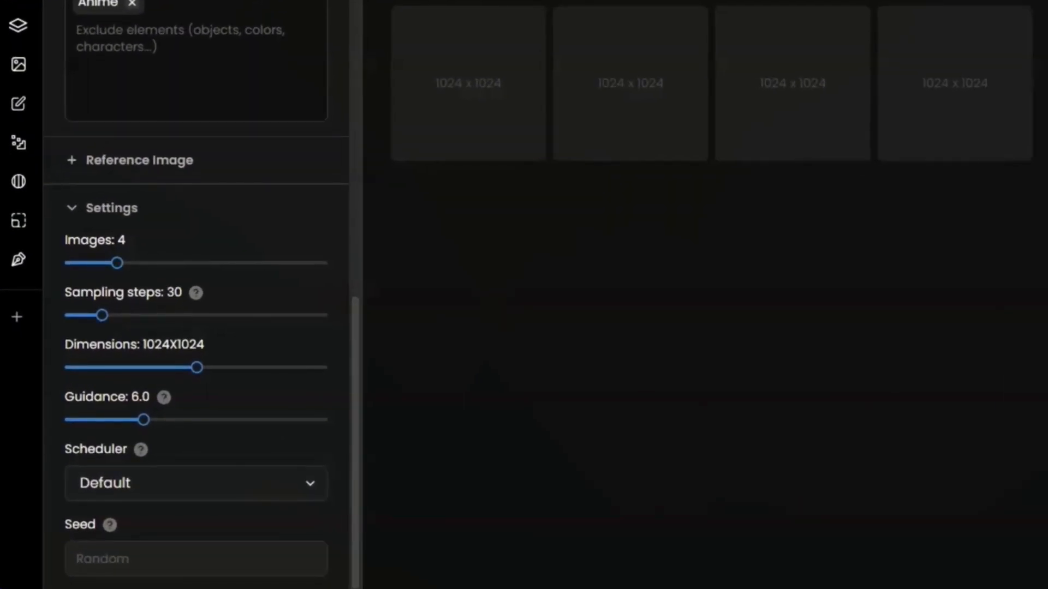
pyautogui.moveTo(102, 319); pyautogui.dragTo(246, 322)
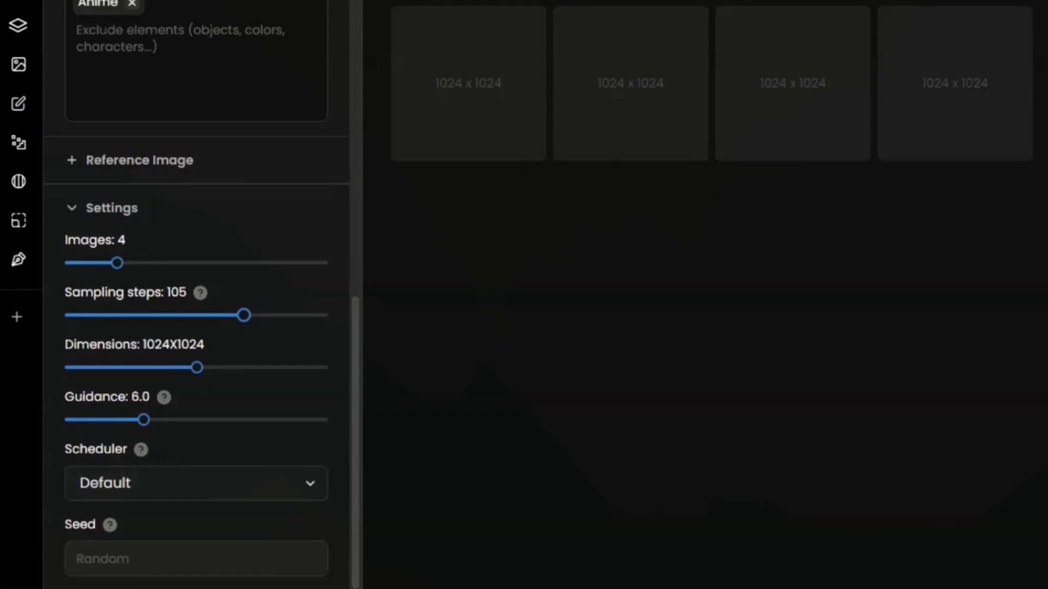
pyautogui.moveTo(244, 317); pyautogui.dragTo(234, 317)
pyautogui.moveTo(224, 395)
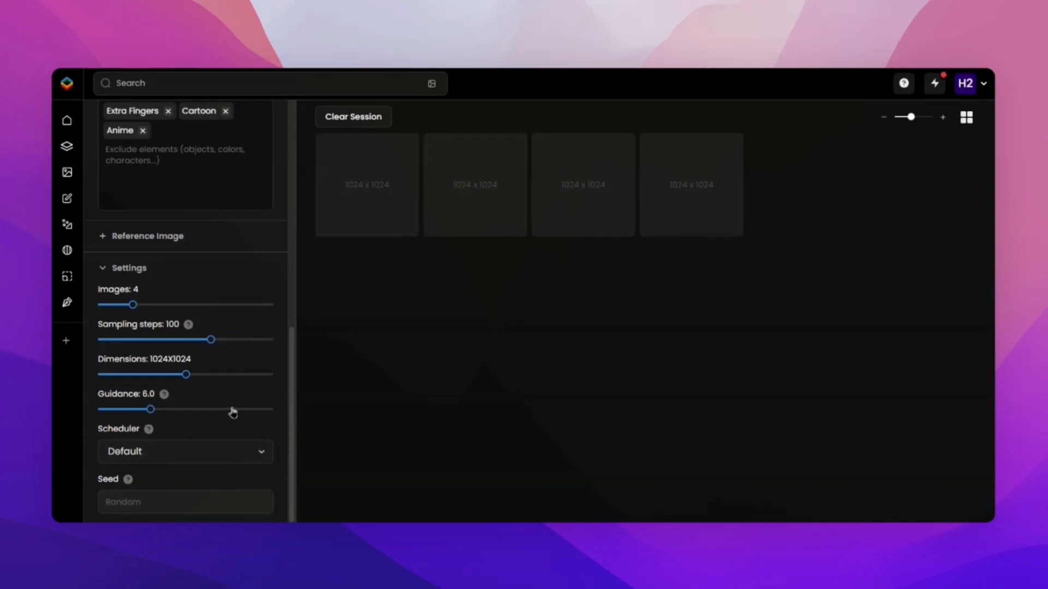
# Generate the yacht images of the white-haired woman with the Helium v1 model.
pyautogui.scroll(1, 233, 413)
pyautogui.scroll(10, 233, 413)
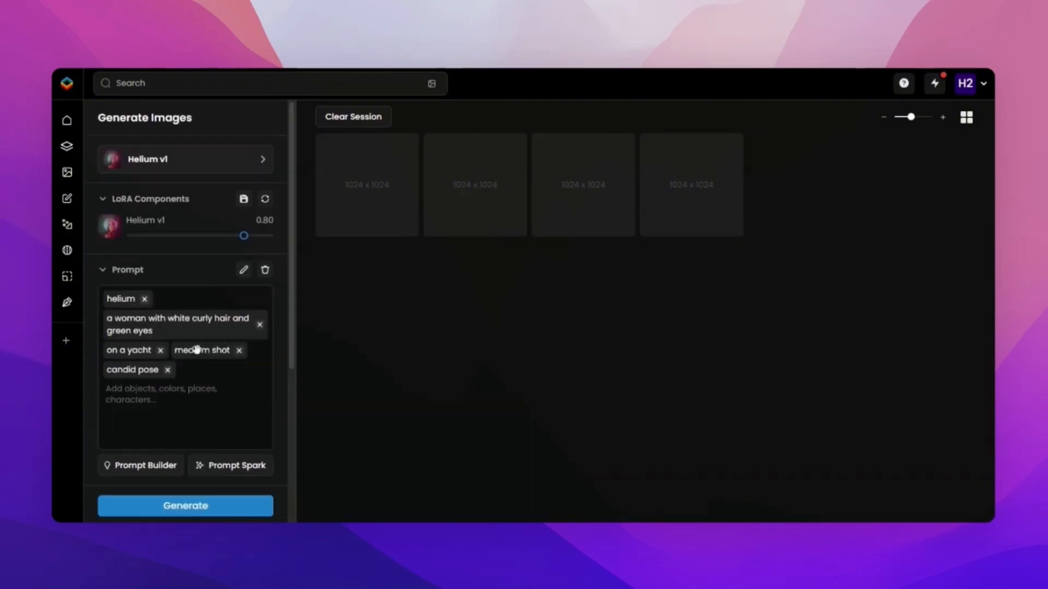
pyautogui.scroll(-4, 213, 333)
pyautogui.click(213, 302)
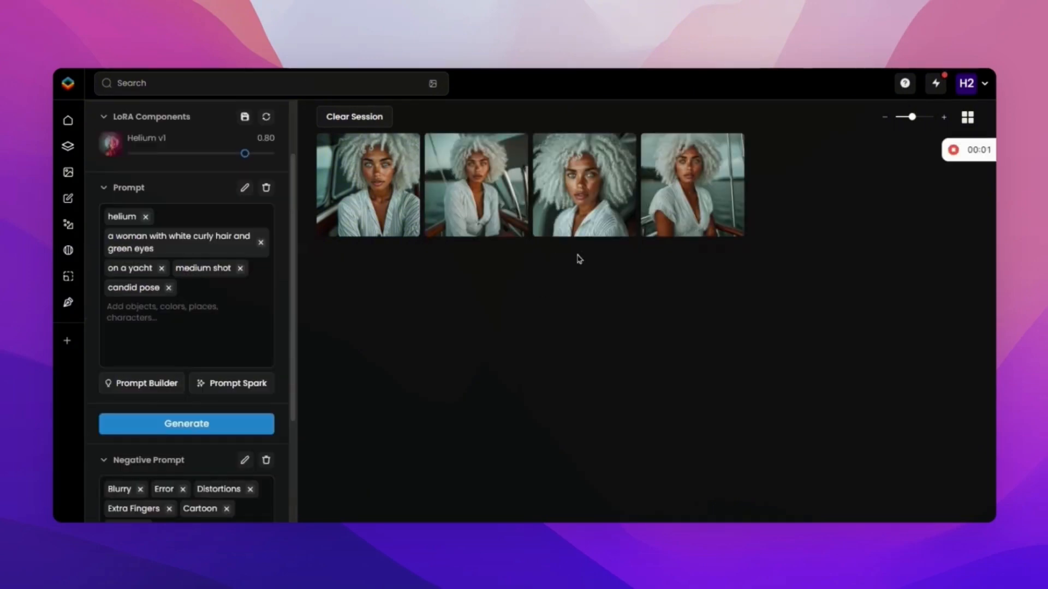
# Inspect the generated yacht portraits one by one in the large viewer, starting with the fourth, and close the viewer.
pyautogui.click(717, 201)
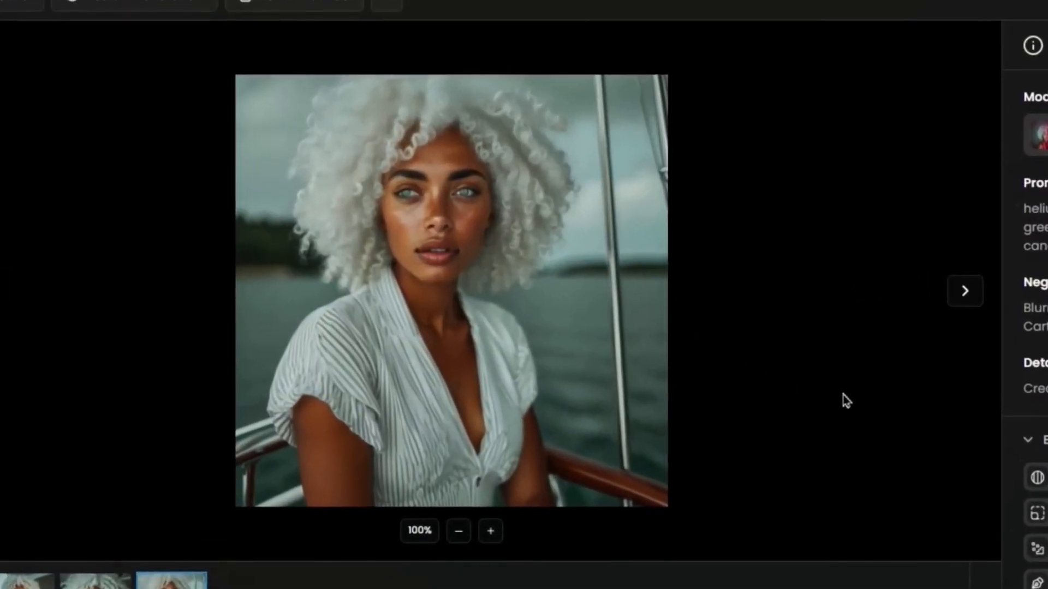
pyautogui.press('Left')
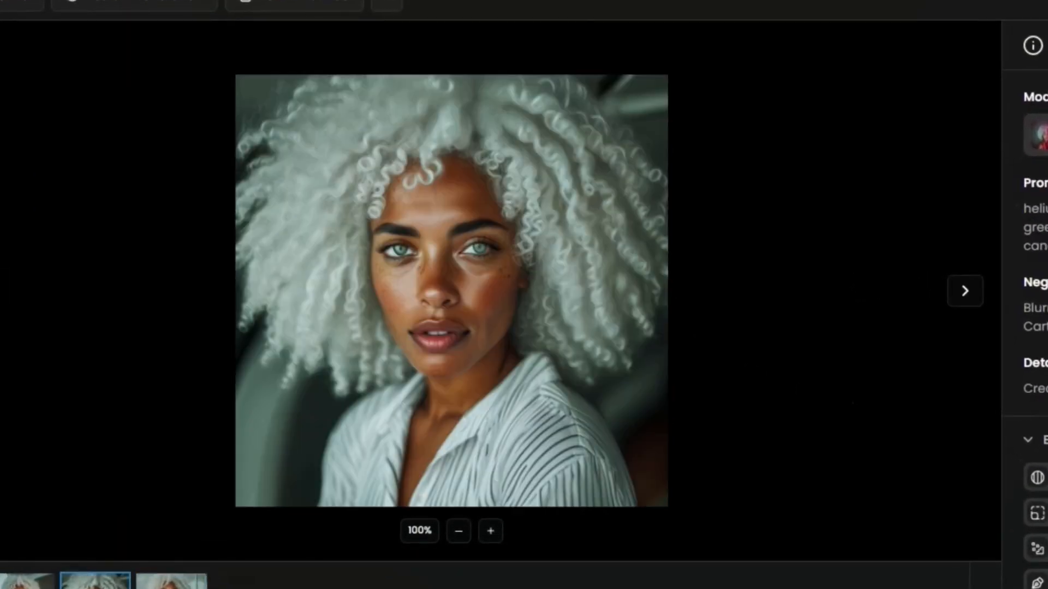
pyautogui.press('Left')
pyautogui.press('Right')
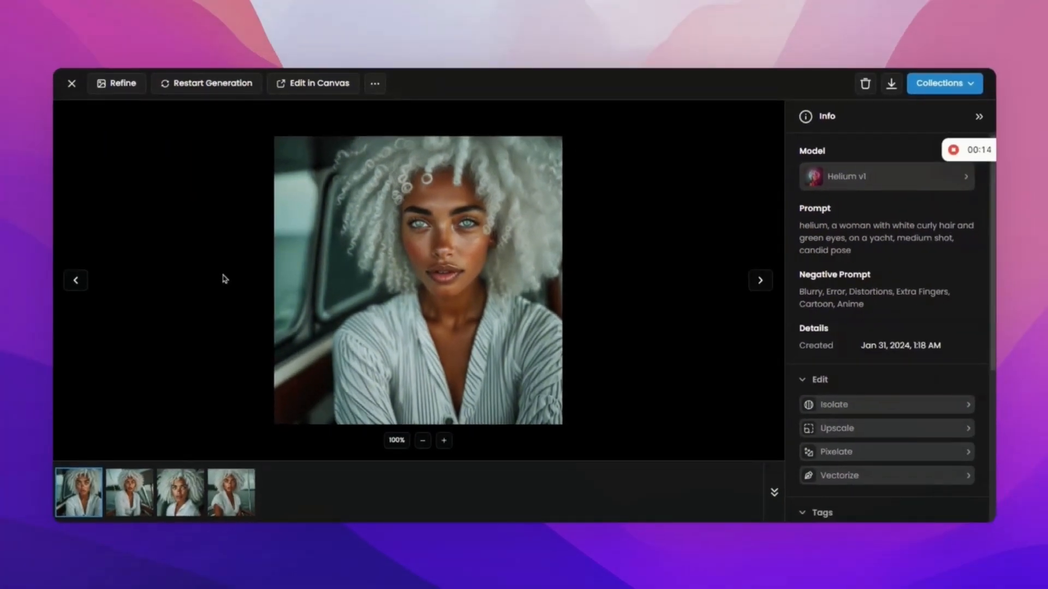
pyautogui.click(71, 84)
# Add "shot from the back" and "fashion pose" to the prompt.
pyautogui.click(173, 329)
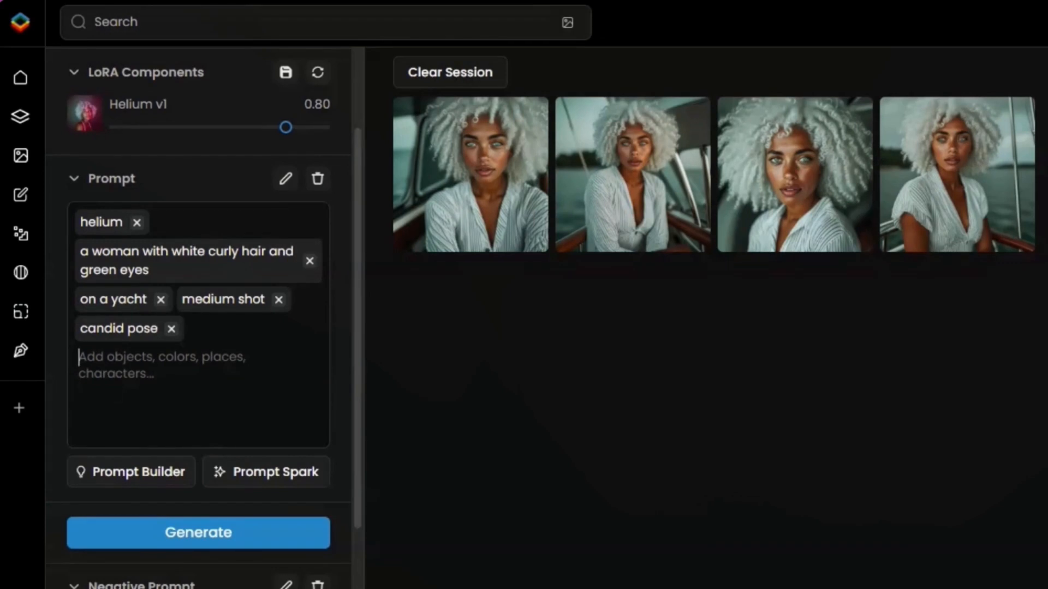
pyautogui.write('shot fro')
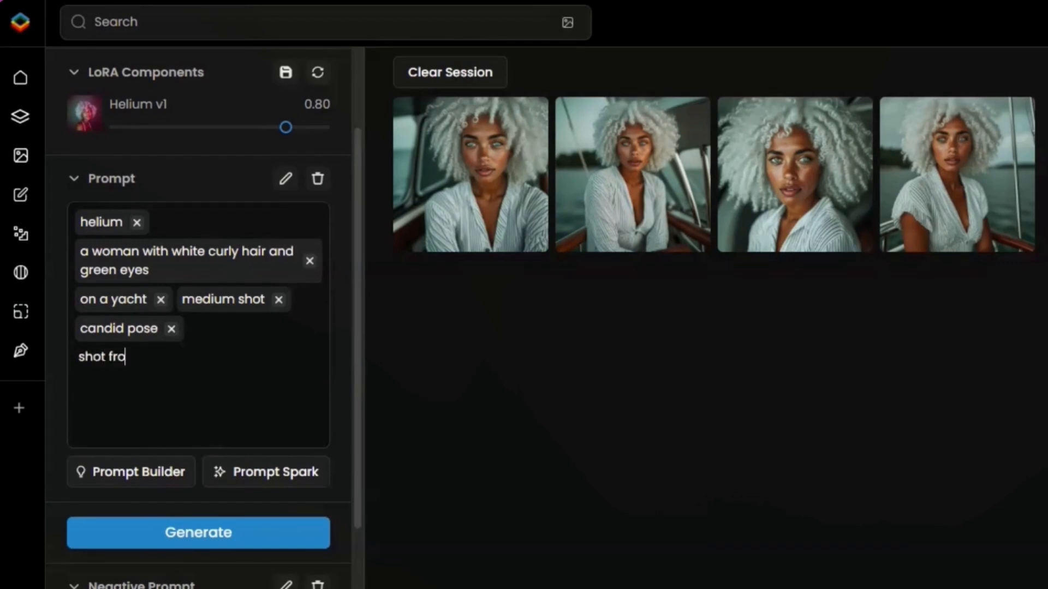
pyautogui.write('m the back')
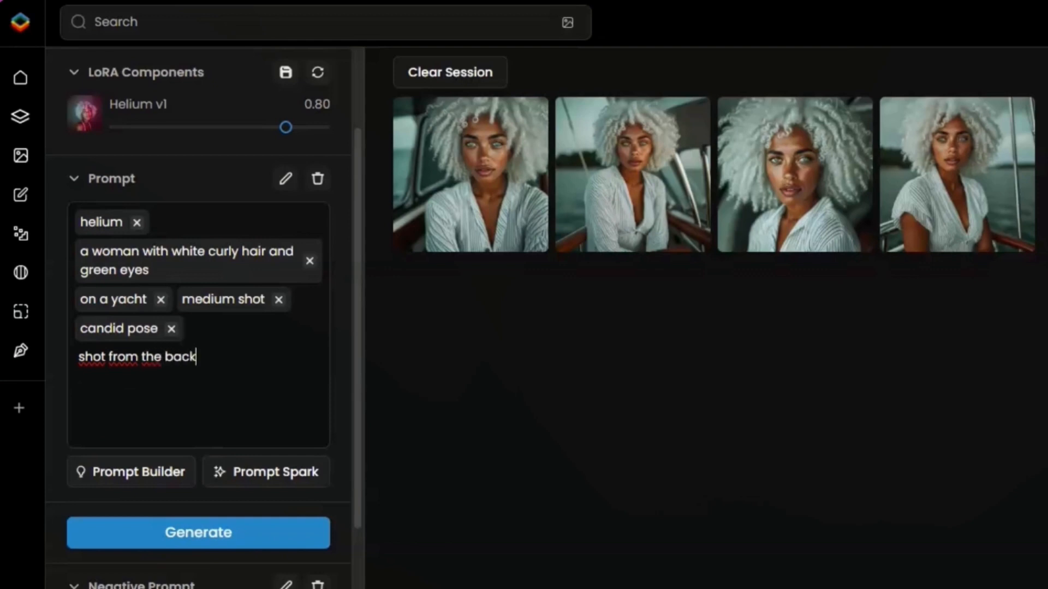
pyautogui.write('n pose')
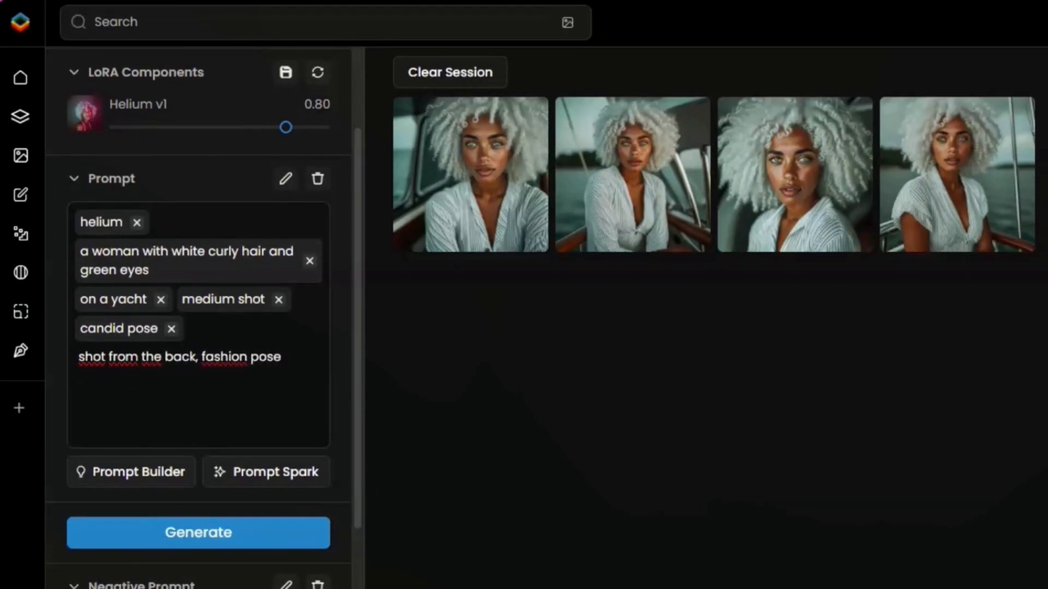
pyautogui.press('Return')
# Add "wearing a satin dress" to the prompt and generate a new set of images.
pyautogui.write('wearing a so')
pyautogui.write('tin dreess')
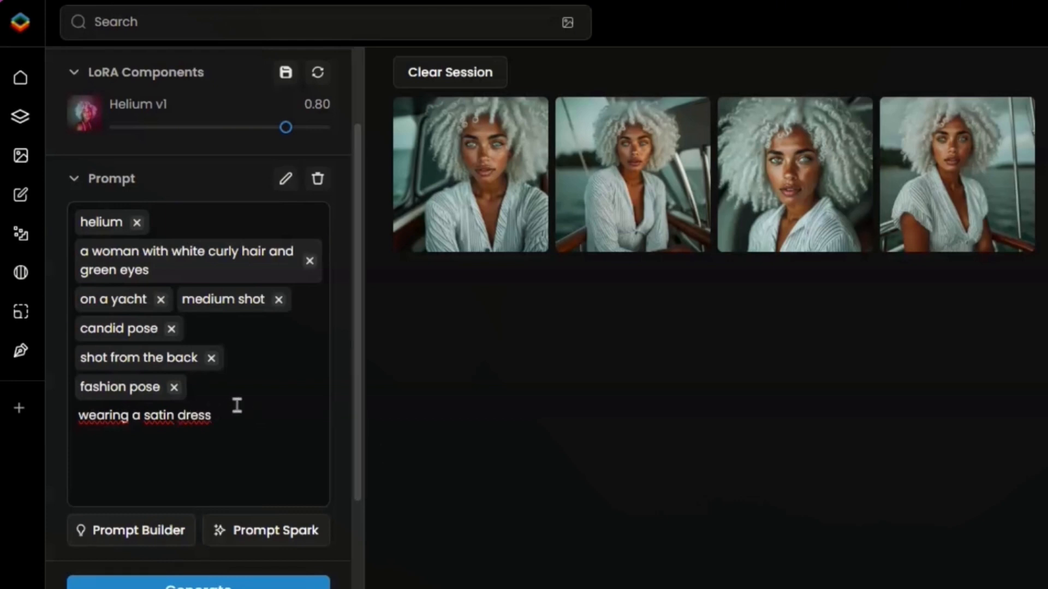
pyautogui.press('Return')
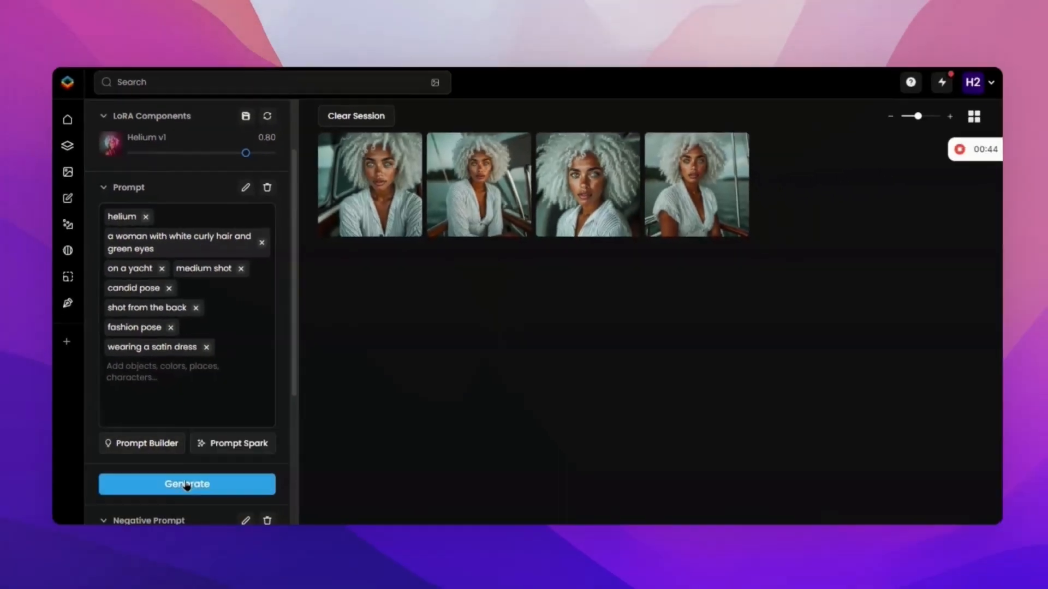
pyautogui.click(187, 484)
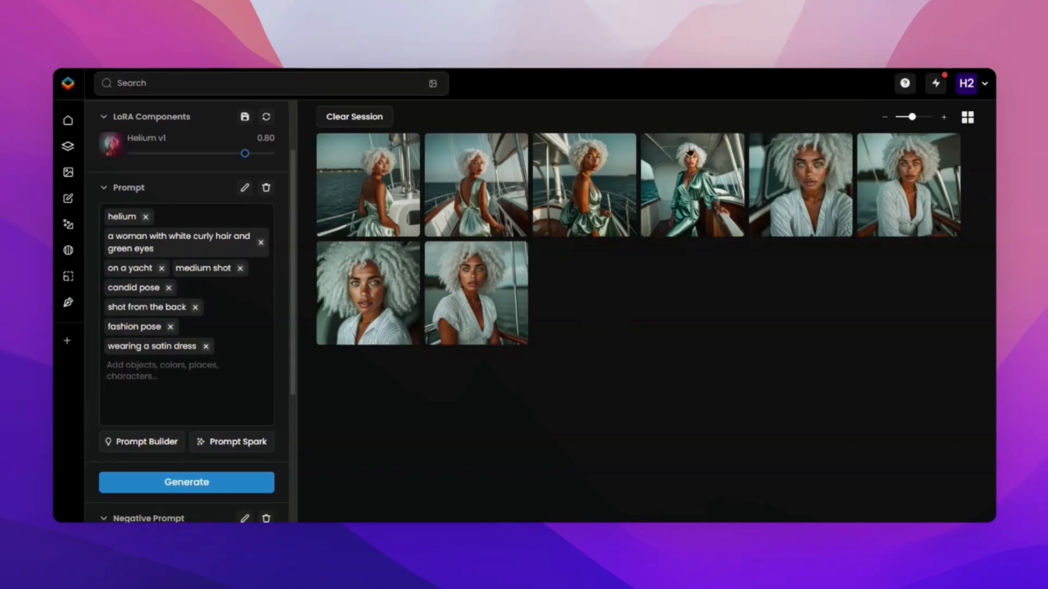
# Inspect the new satin-dress images in the large viewer, going from the fourth back to the first.
pyautogui.click(671, 190)
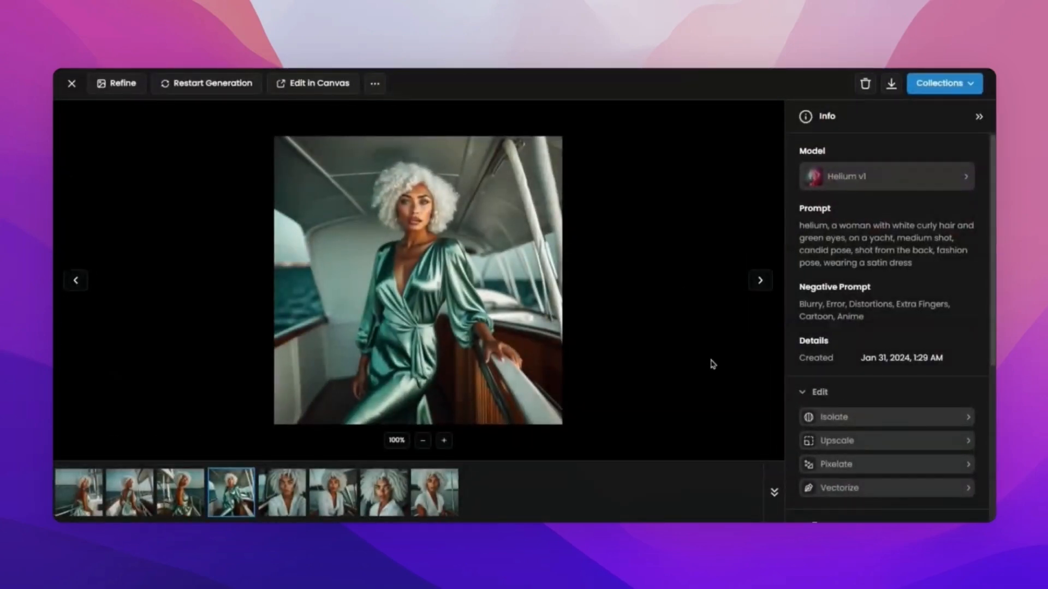
pyautogui.press('Left')
pyautogui.press('Left')
pyautogui.press('Left')
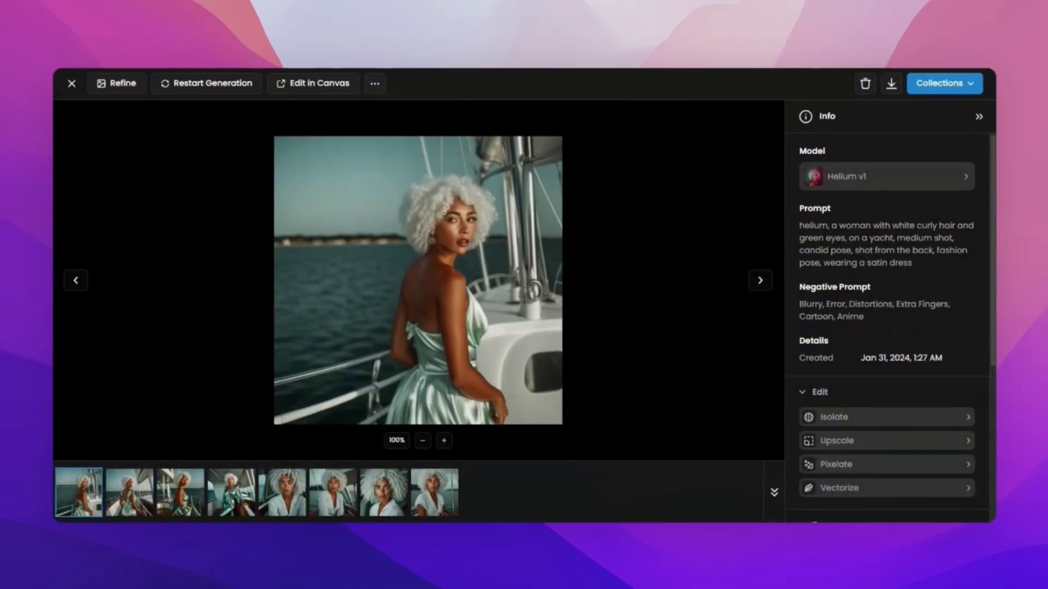
# Open the next satin-dress image, the one with the open-backed green dress, as a new canvas using the Helium v1 model.
pyautogui.press('Right')
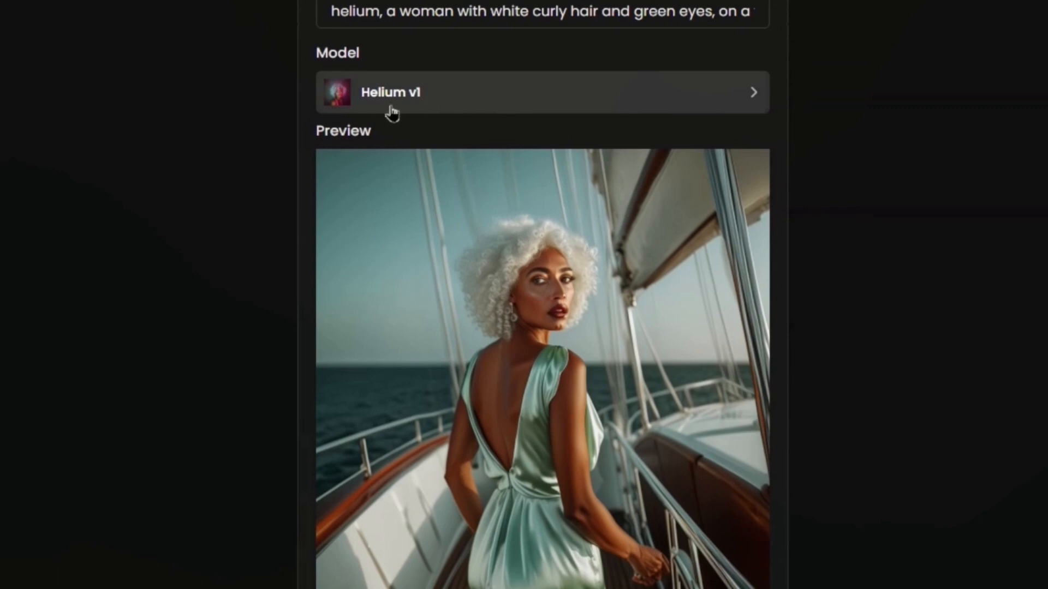
pyautogui.scroll(-2, 462, 118)
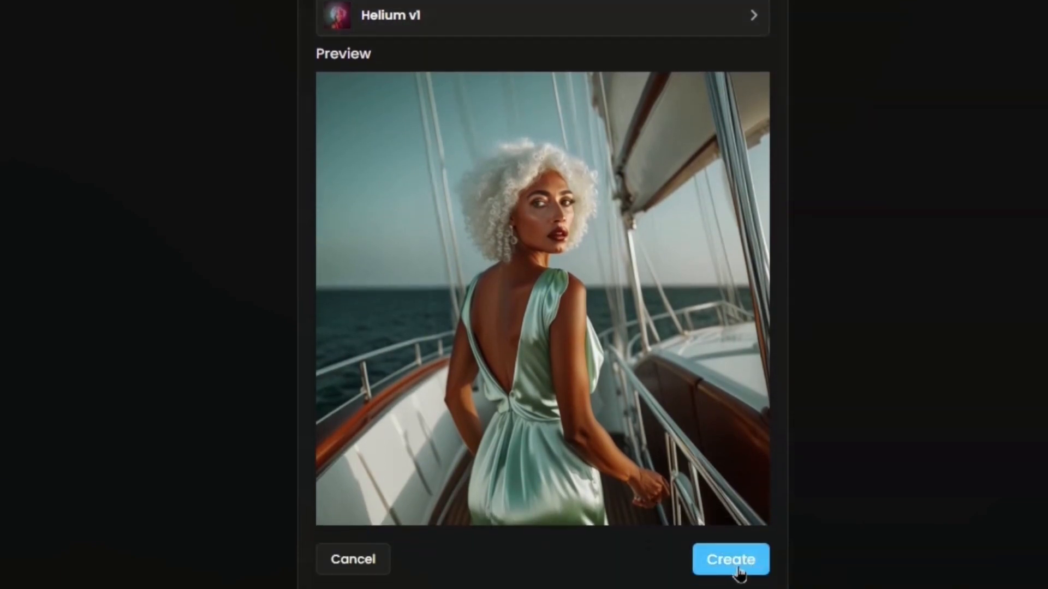
pyautogui.click(739, 567)
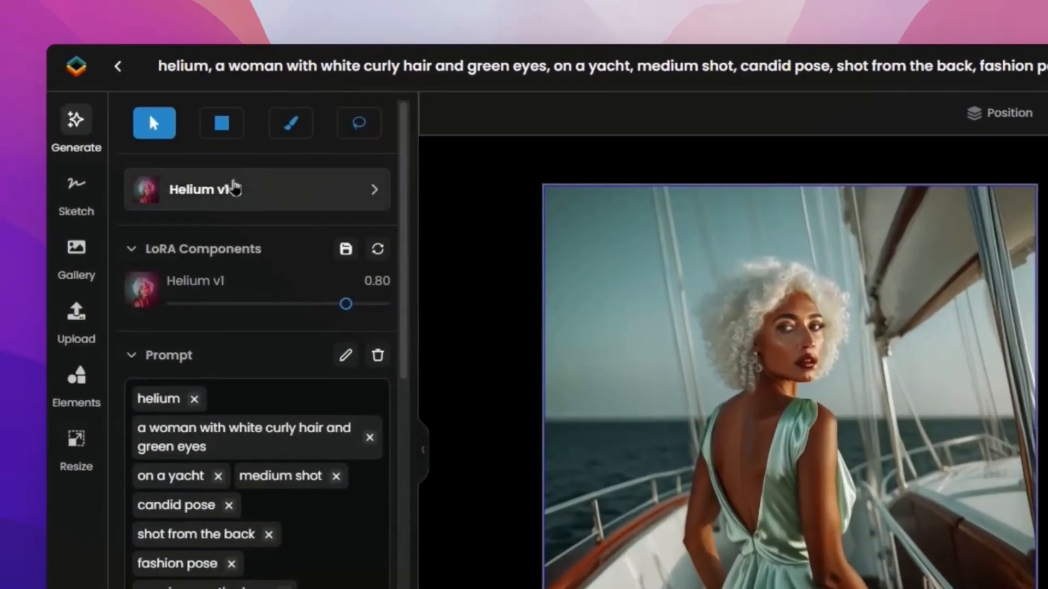
# Paint an inpaint mask over the woman's face and hair with an 84 px brush.
pyautogui.click(289, 135)
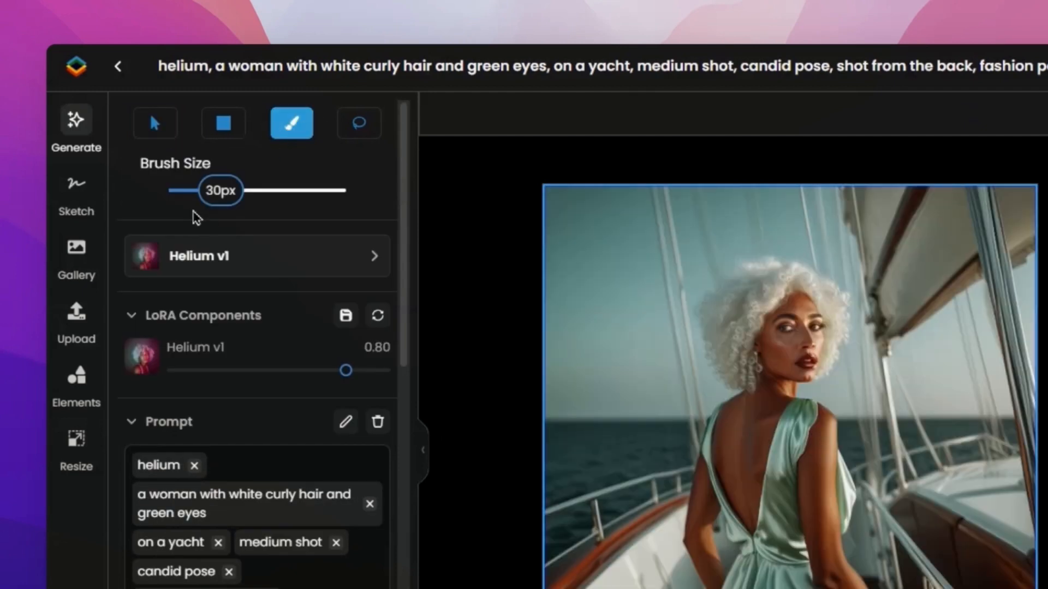
pyautogui.moveTo(275, 200); pyautogui.dragTo(327, 196)
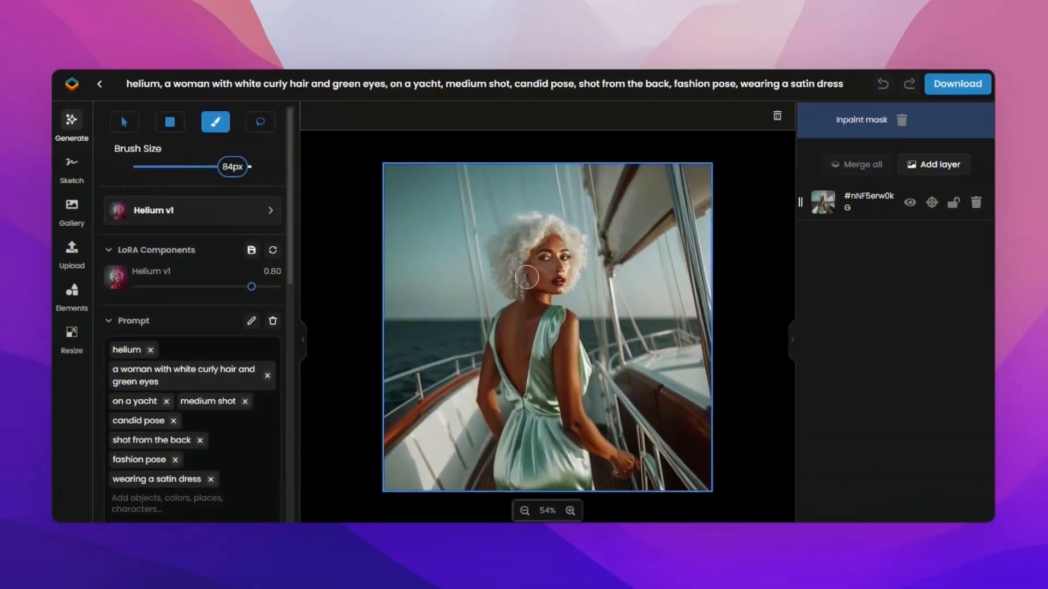
pyautogui.moveTo(527, 277)
pyautogui.mouseDown()
pyautogui.moveTo(553, 238)
pyautogui.moveTo(555, 279)
pyautogui.moveTo(539, 257)
pyautogui.moveTo(547, 243)
pyautogui.moveTo(537, 279)
pyautogui.moveTo(562, 268)
pyautogui.moveTo(521, 272)
pyautogui.moveTo(540, 292)
pyautogui.moveTo(522, 281)
pyautogui.moveTo(558, 277)
pyautogui.moveTo(545, 241)
pyautogui.moveTo(535, 287)
pyautogui.moveTo(580, 275)
pyautogui.moveTo(516, 240)
pyautogui.moveTo(545, 306)
pyautogui.moveTo(584, 262)
pyautogui.moveTo(540, 248)
pyautogui.moveTo(540, 281)
pyautogui.moveTo(513, 255)
pyautogui.moveTo(526, 231)
pyautogui.moveTo(578, 236)
pyautogui.mouseUp()
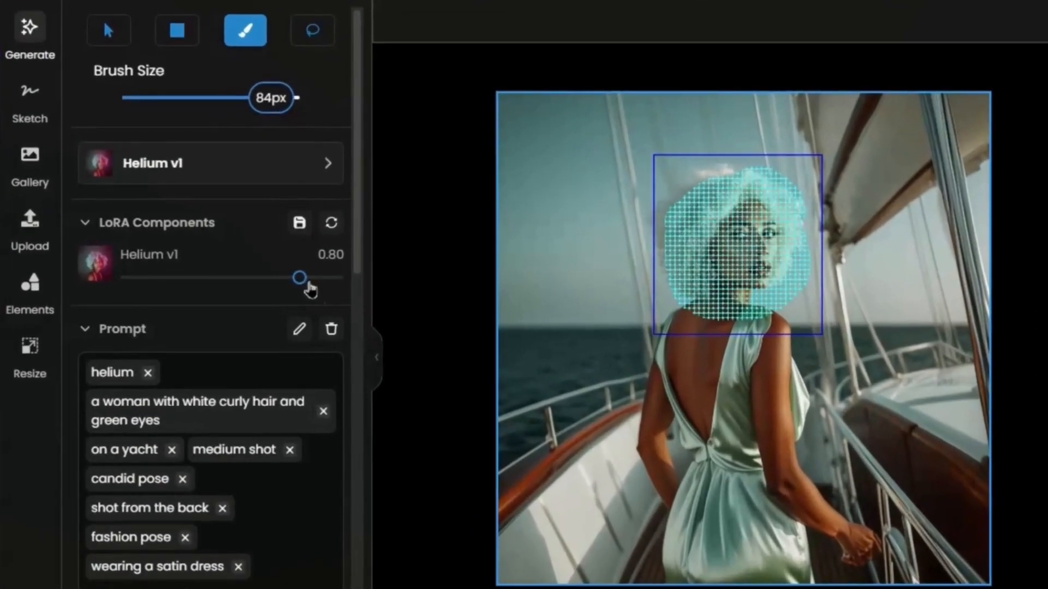
# Set the Helium v1 LoRA weight to 0.90 and remove "wearing a satin dress" and "on a yacht" from the prompt.
pyautogui.moveTo(310, 289); pyautogui.dragTo(323, 285)
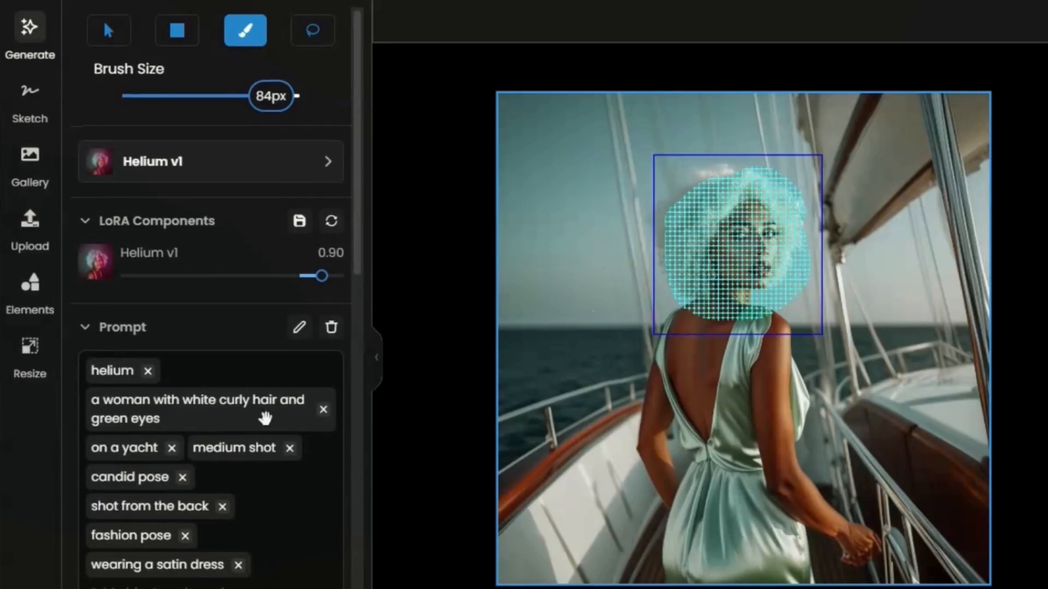
pyautogui.scroll(-2, 264, 416)
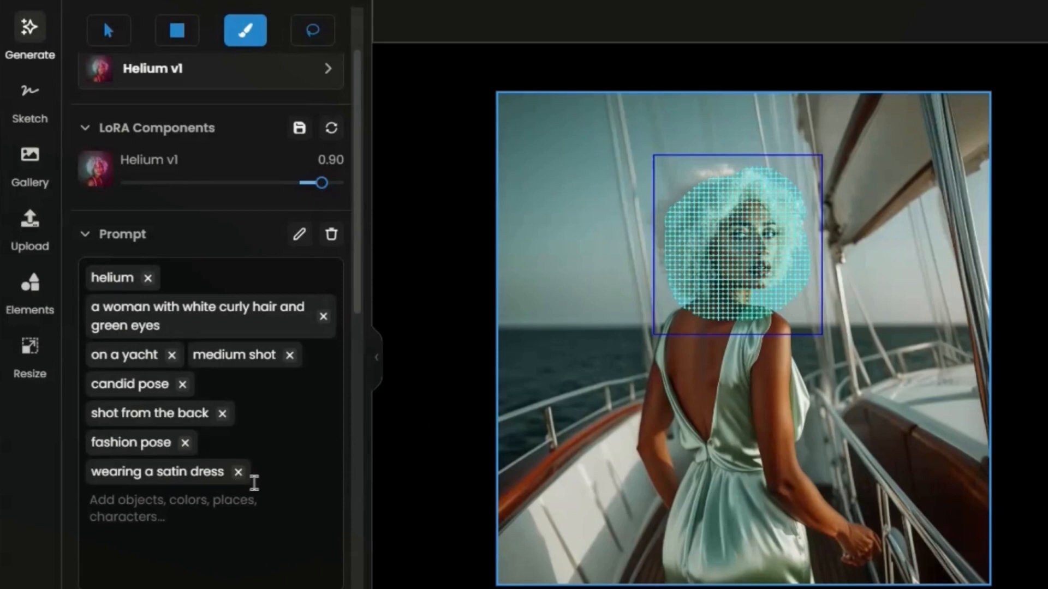
pyautogui.click(239, 473)
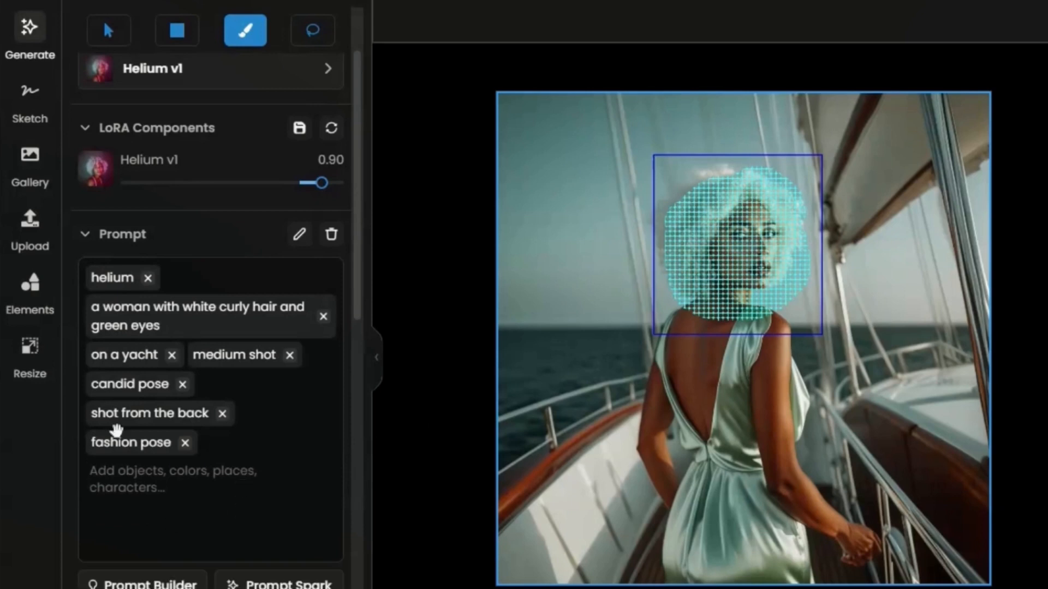
pyautogui.click(172, 357)
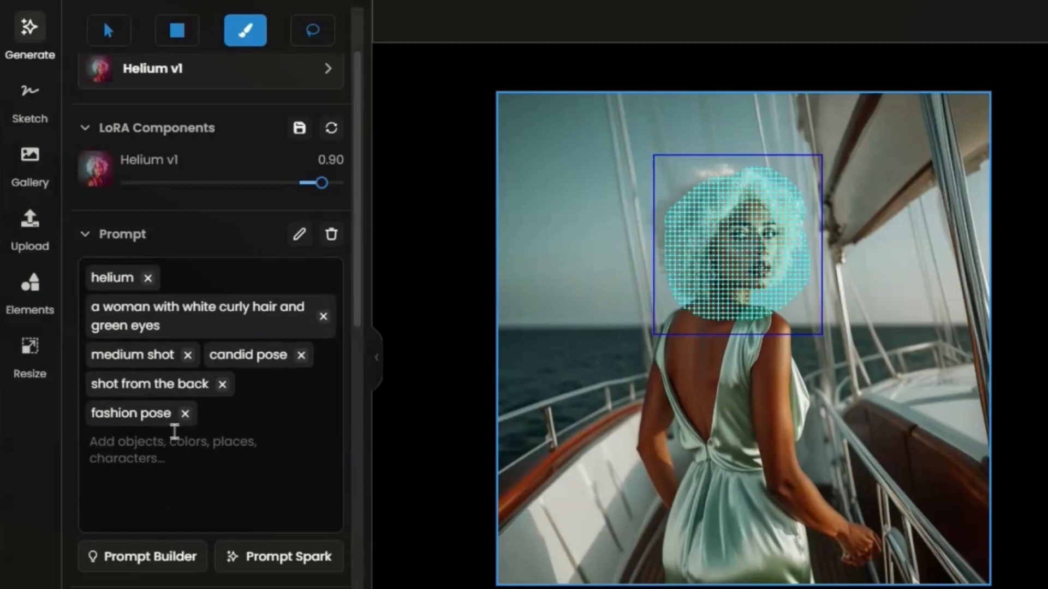
# Raise the sampling steps to about 120 and generate new versions of the masked head.
pyautogui.scroll(-1, 247, 522)
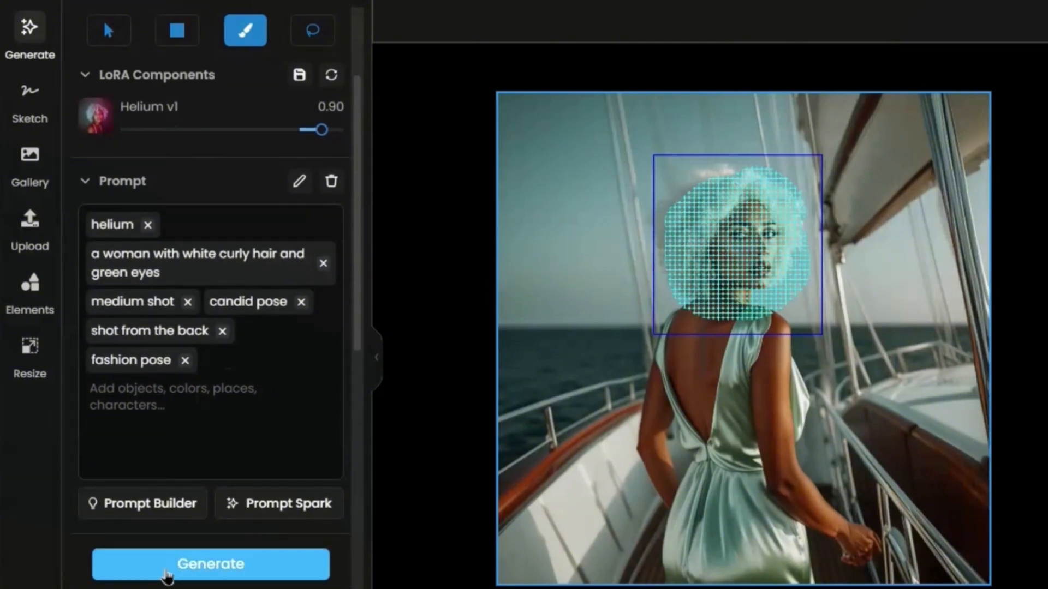
pyautogui.scroll(-10, 166, 575)
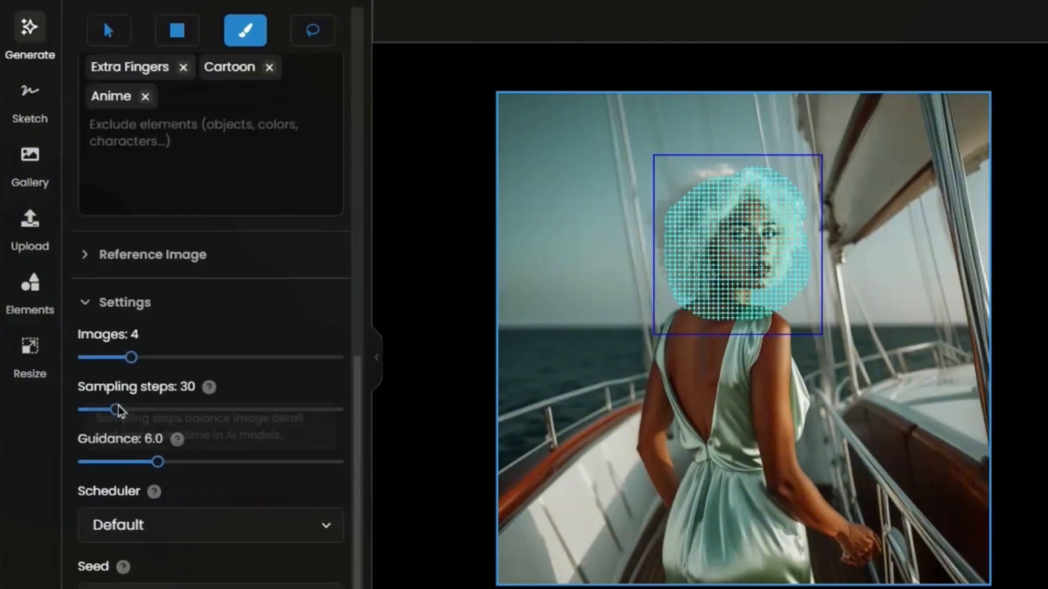
pyautogui.moveTo(116, 410); pyautogui.dragTo(270, 418)
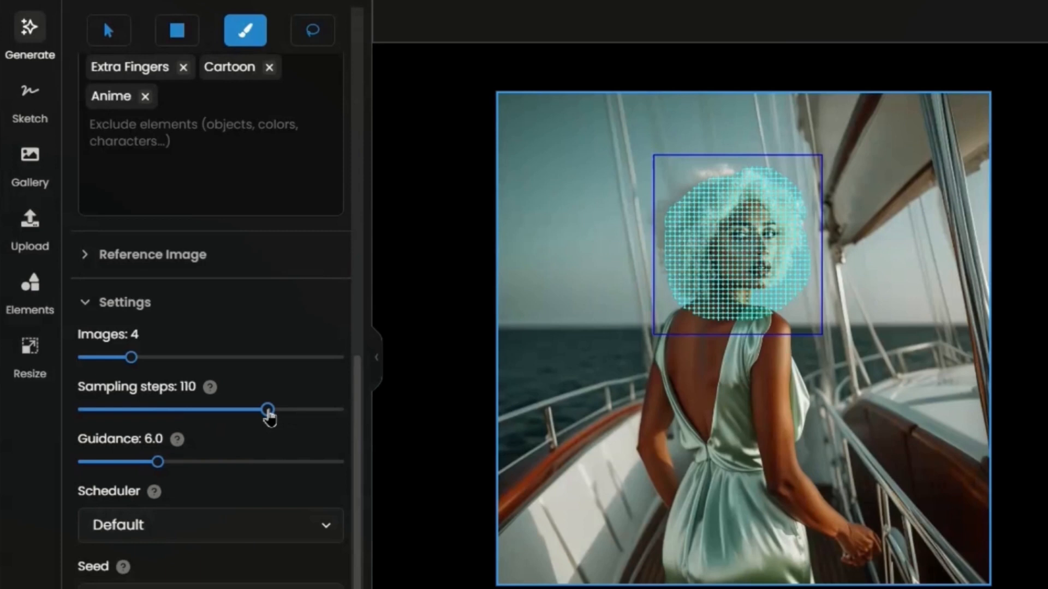
pyautogui.click(287, 409)
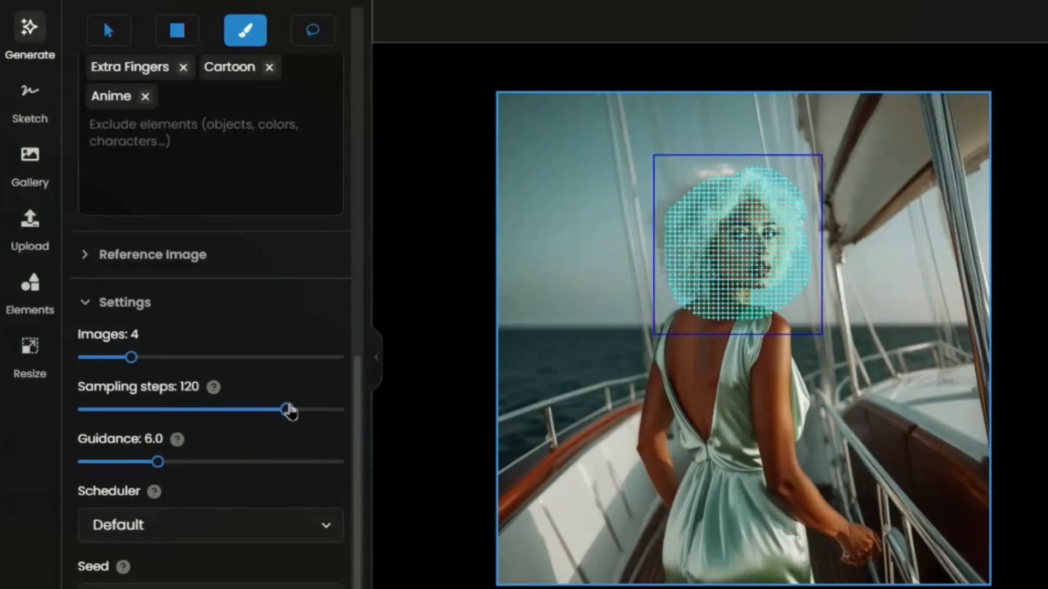
pyautogui.moveTo(286, 413); pyautogui.dragTo(283, 414)
pyautogui.scroll(8, 257, 374)
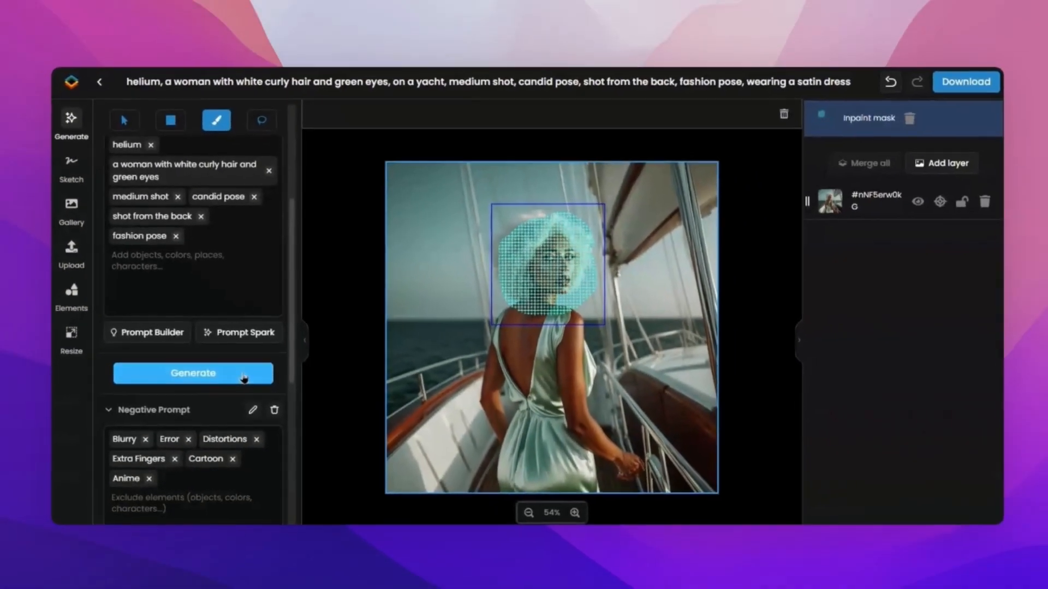
pyautogui.click(284, 413)
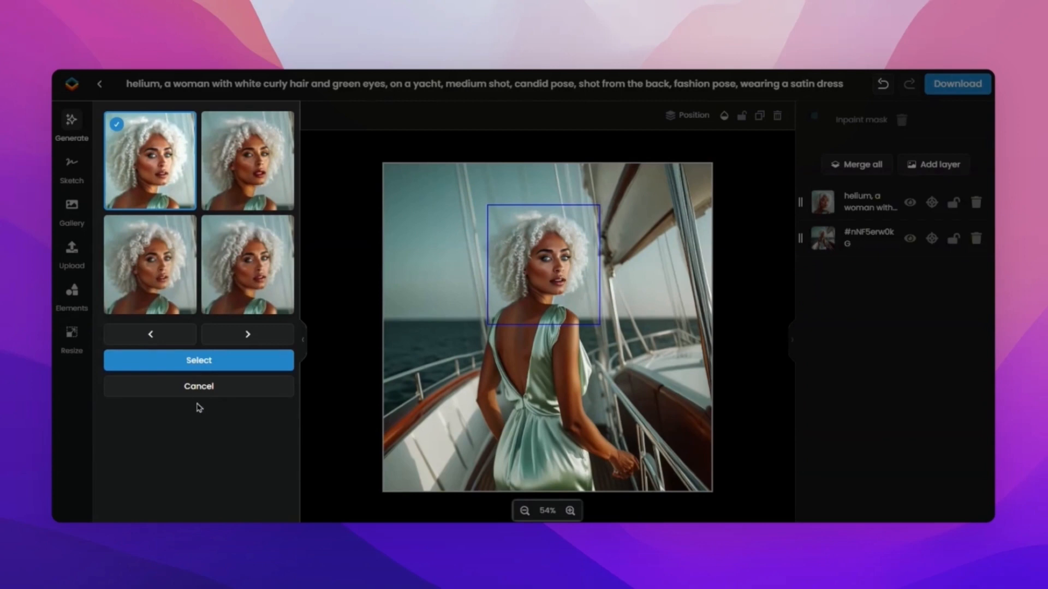
# Compare the four generated head variations and apply the first one to the canvas.
pyautogui.click(223, 207)
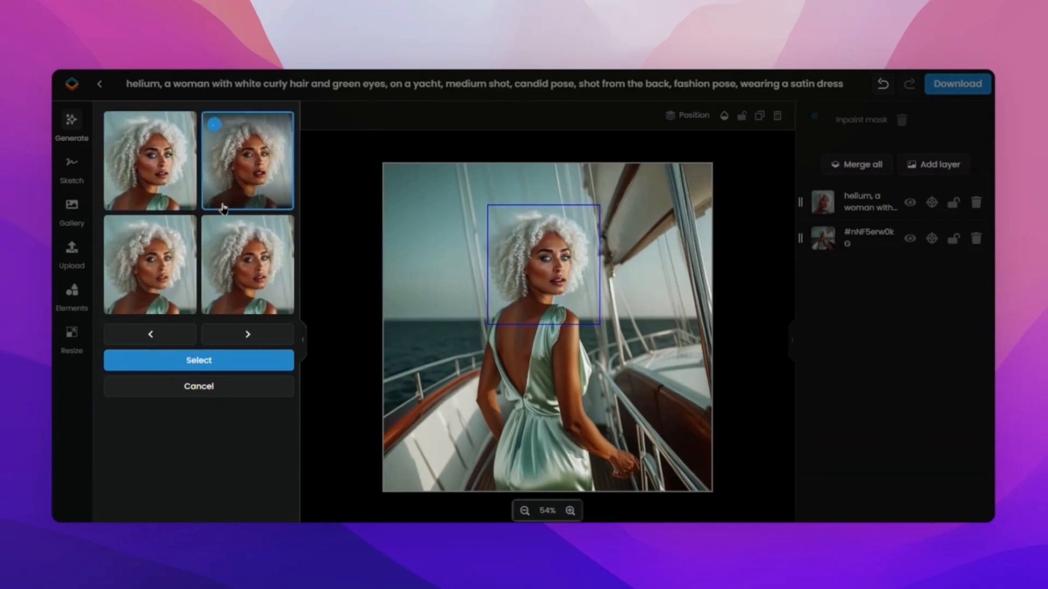
pyautogui.click(234, 248)
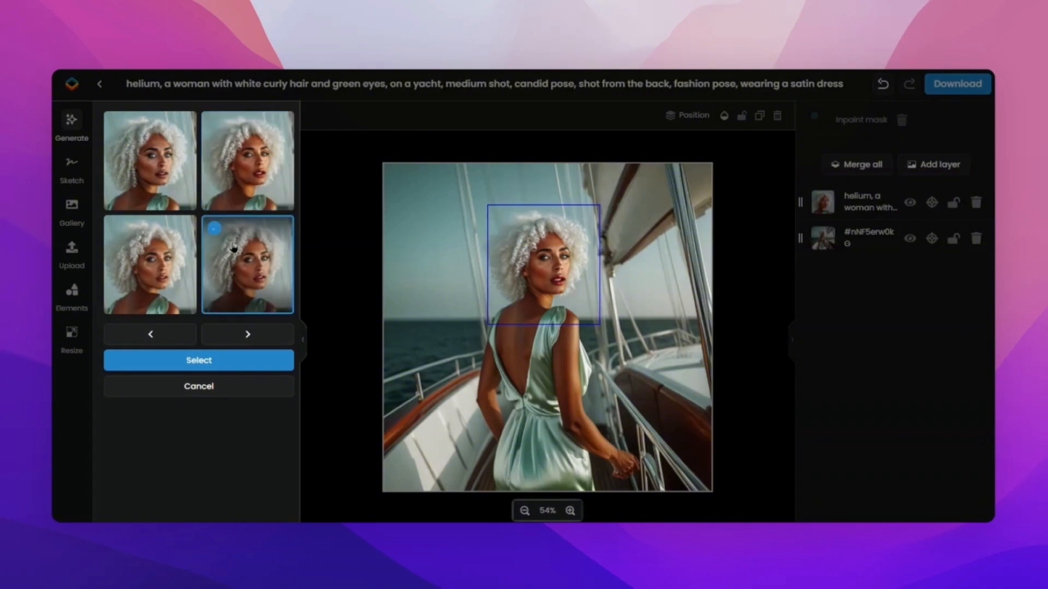
pyautogui.click(167, 259)
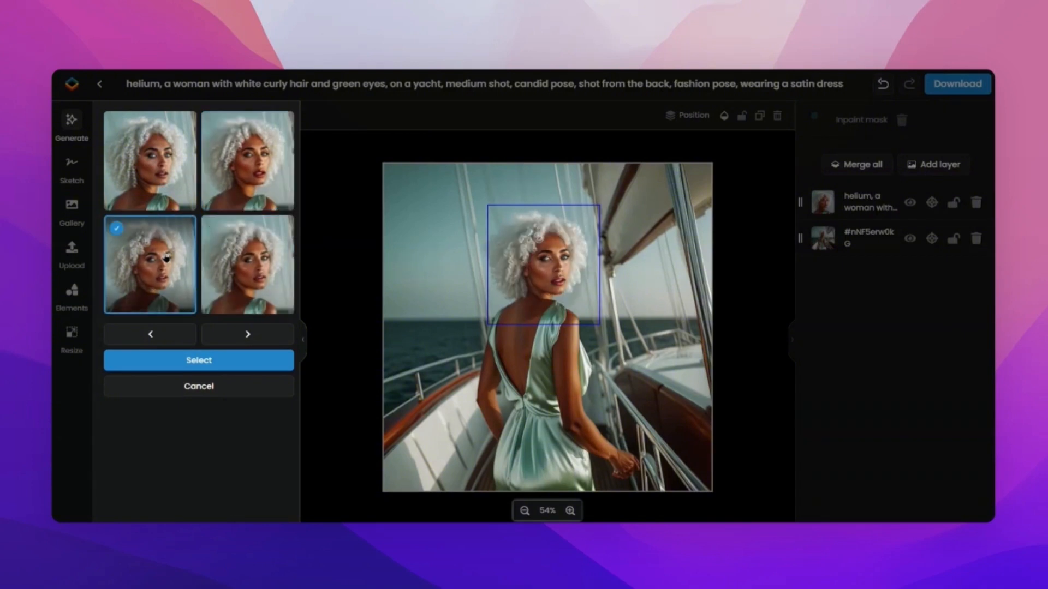
pyautogui.click(162, 169)
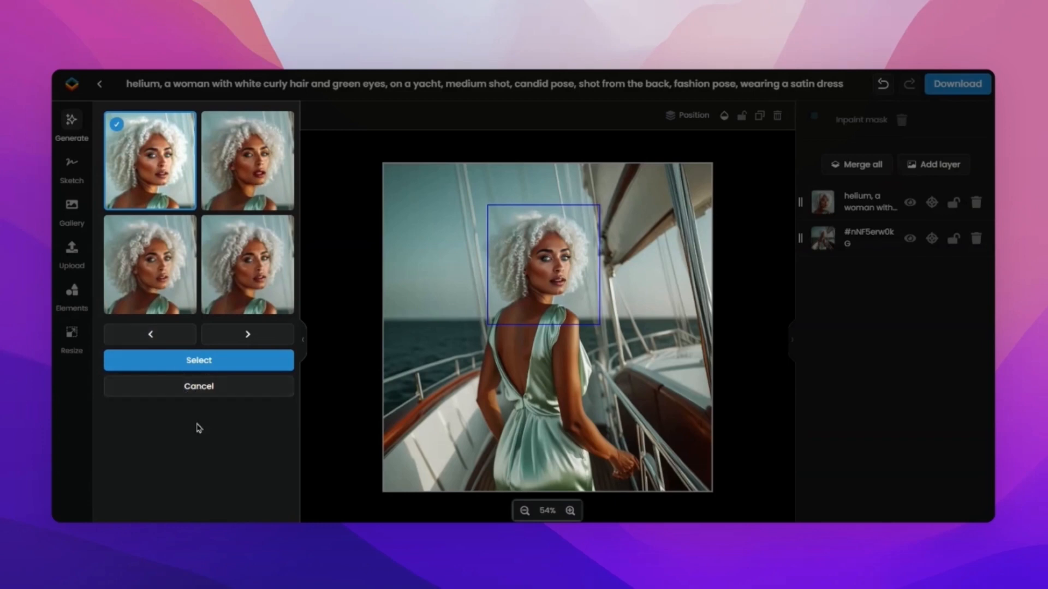
pyautogui.click(244, 360)
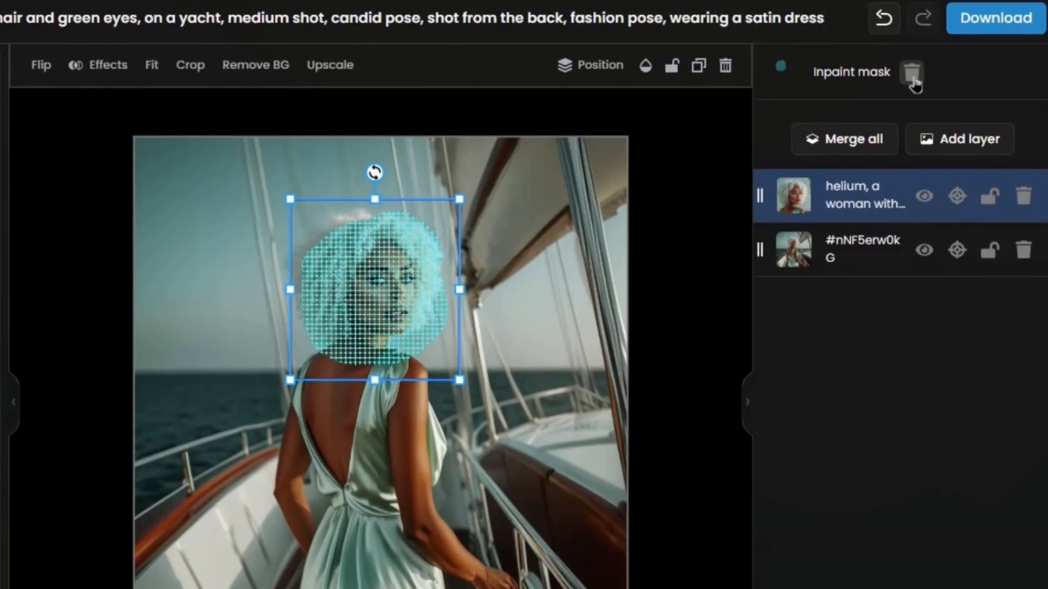
# Delete the inpaint mask and hide the new head layer to compare it with the original image.
pyautogui.click(912, 76)
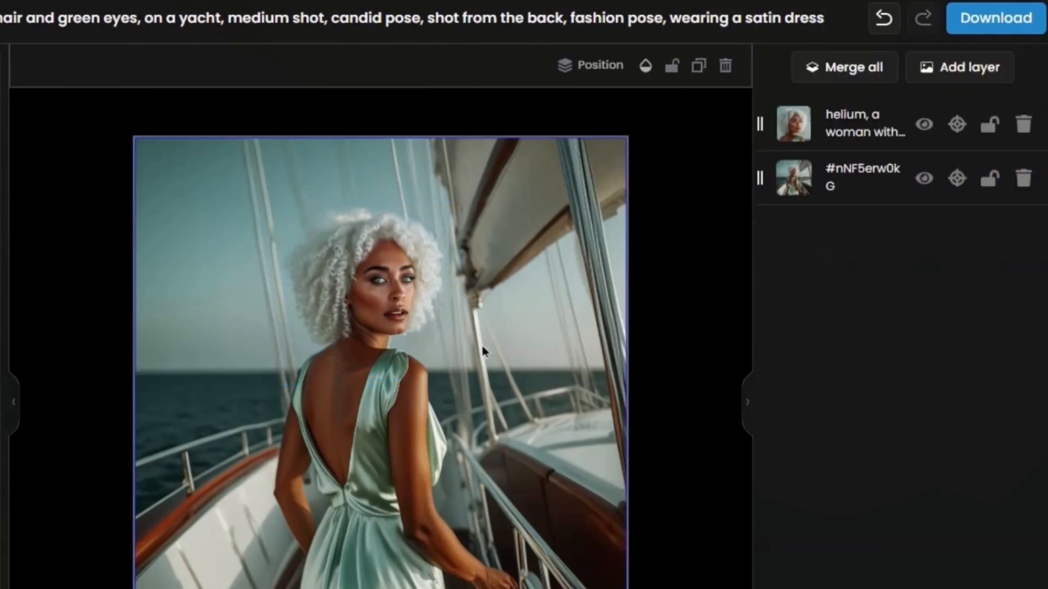
pyautogui.scroll(1, 381, 377)
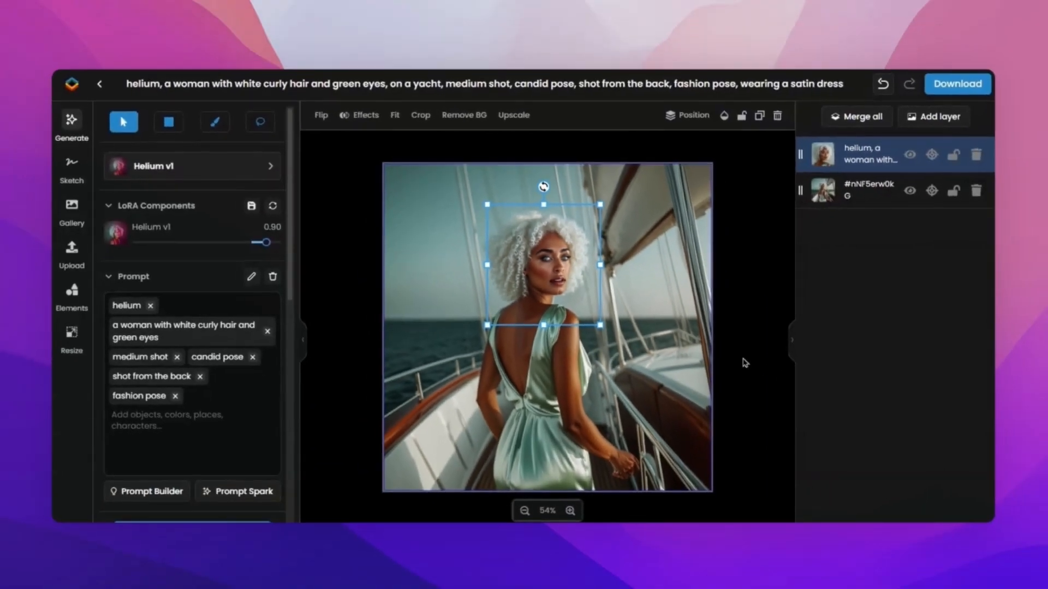
pyautogui.click(910, 156)
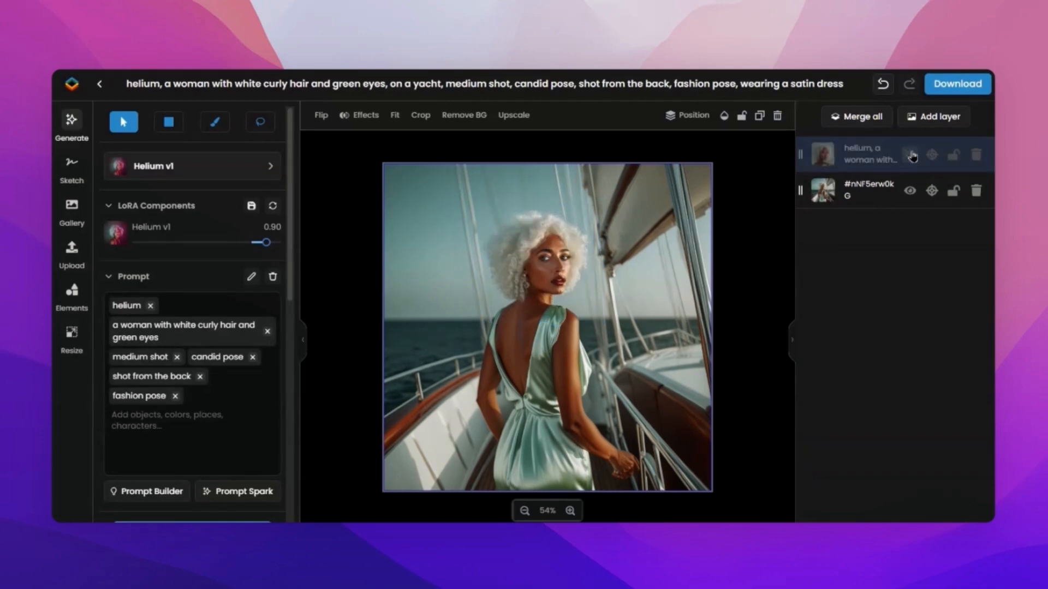